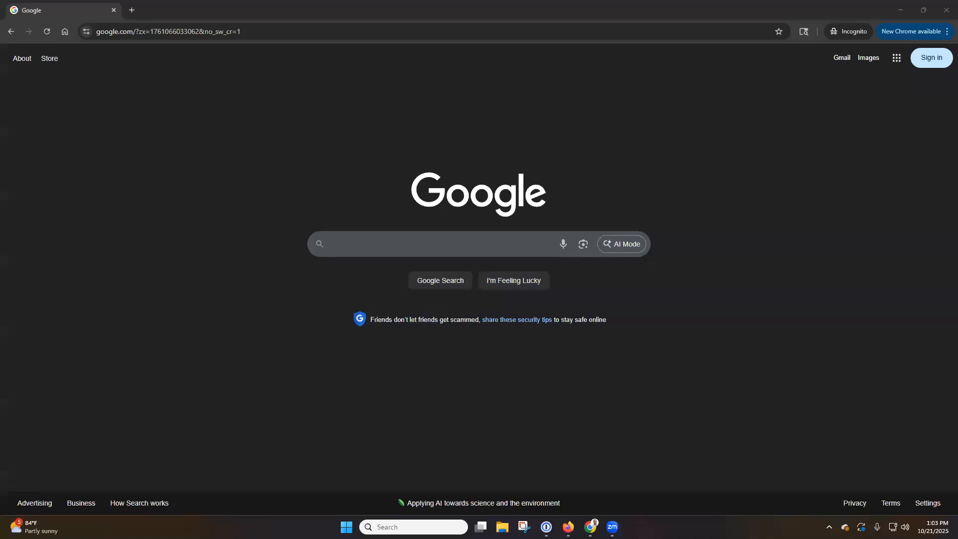
# Step: Enter canva.kw.com in the Chrome address bar to load the KW single sign-on page
pyautogui.click(328, 26)
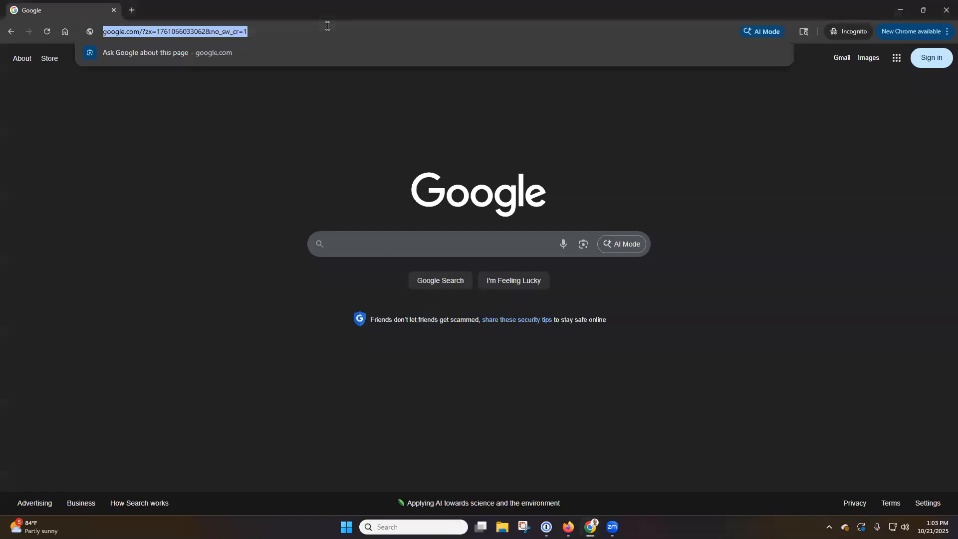
pyautogui.write('canva.kw.com')
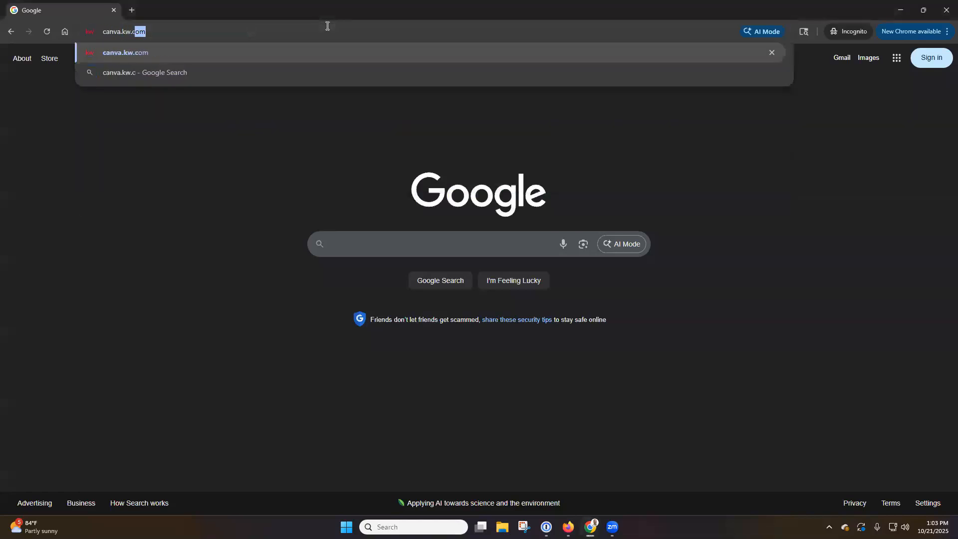
pyautogui.hotkey('ctrl', 'a')
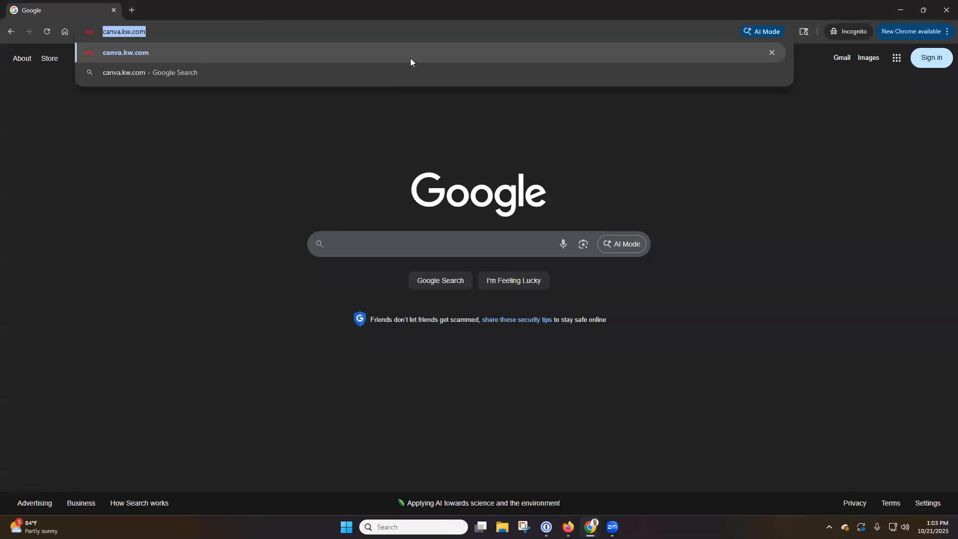
pyautogui.press('Return')
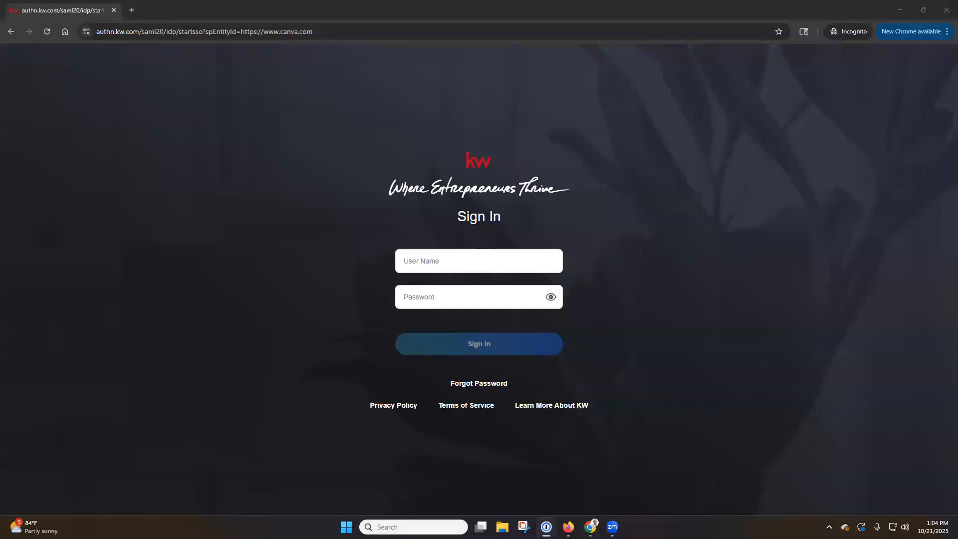
# Step: Sign in to KW with the saved user name and password, then submit the e-mailed security code
pyautogui.click(464, 261)
pyautogui.write('slmsupport87')
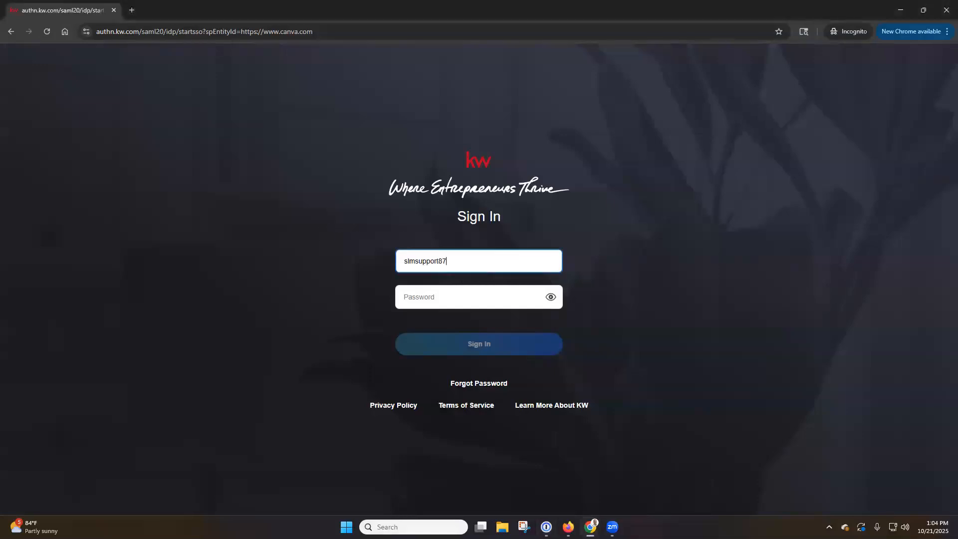
pyautogui.click(439, 298)
pyautogui.hotkey('ctrl', 'v')
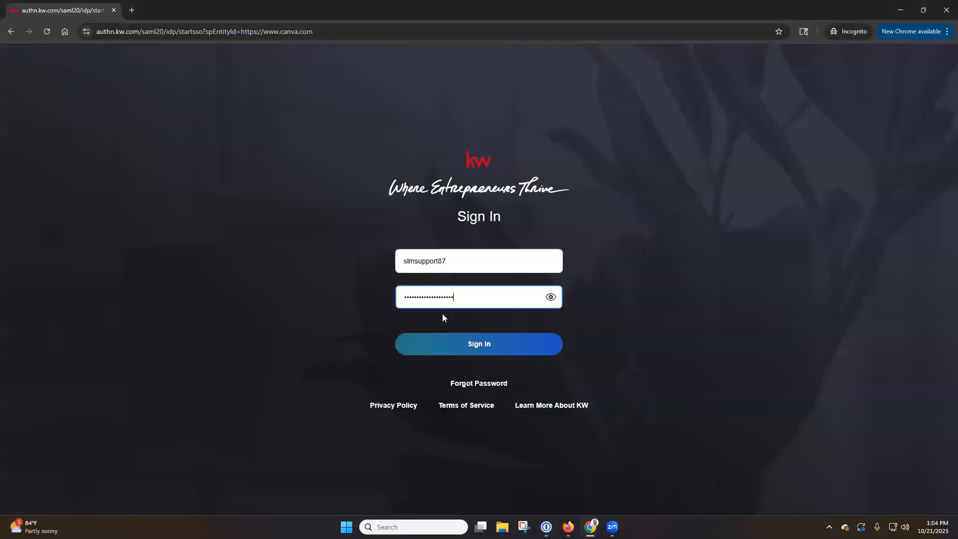
pyautogui.click(474, 348)
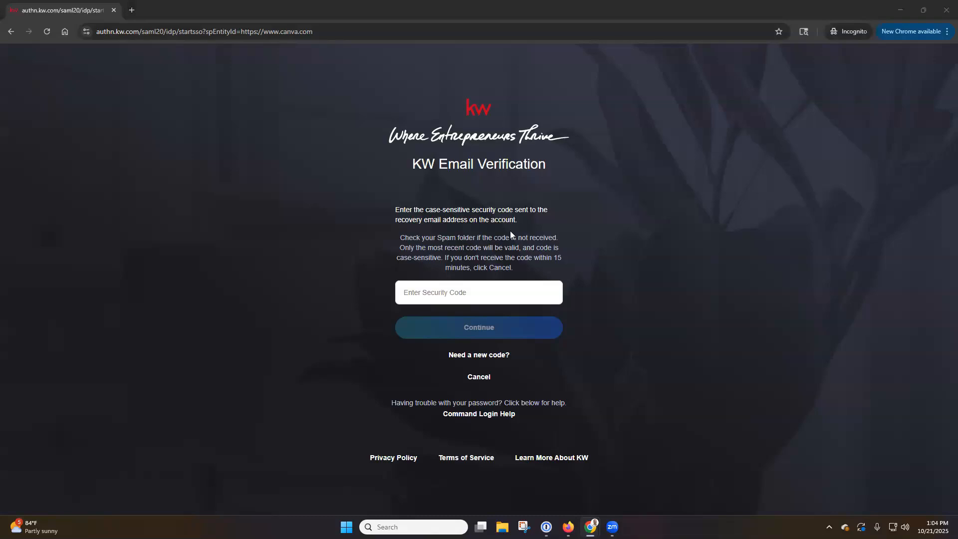
pyautogui.hotkey('ctrl', 'v')
pyautogui.click(474, 330)
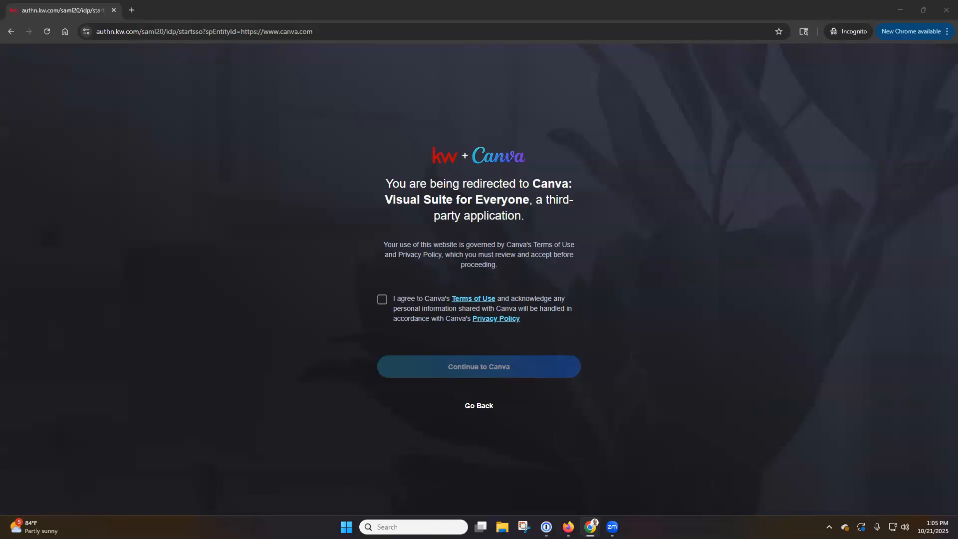
# Step: Agree to Canva's terms of use and continue through to Canva
pyautogui.click(383, 303)
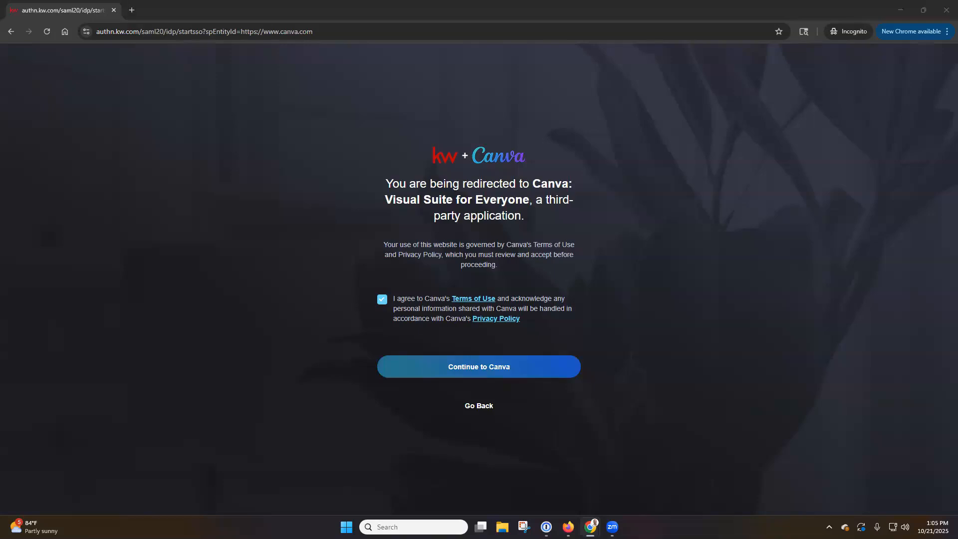
pyautogui.click(516, 375)
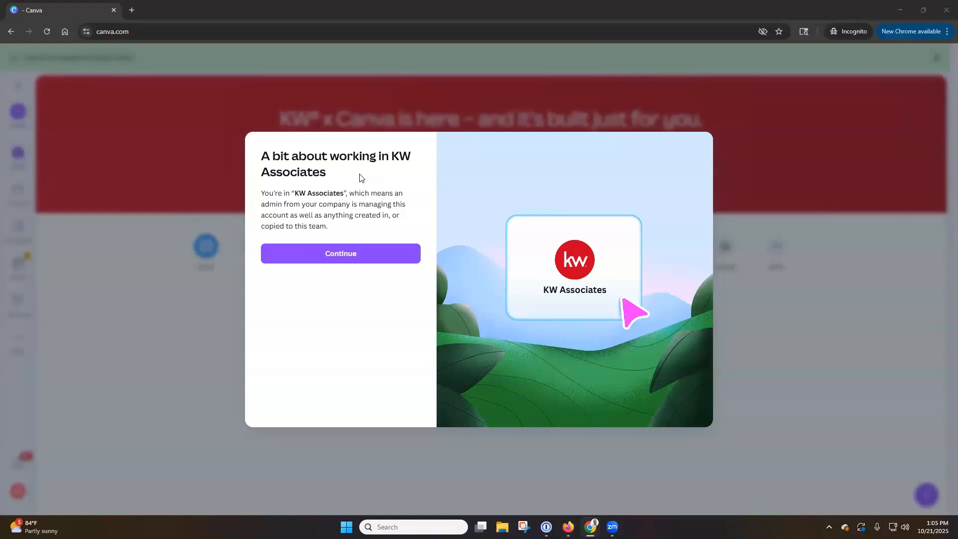
# Step: Dismiss the KW Associates team notice and invite banner, then filter the home search to Templates
pyautogui.click(357, 258)
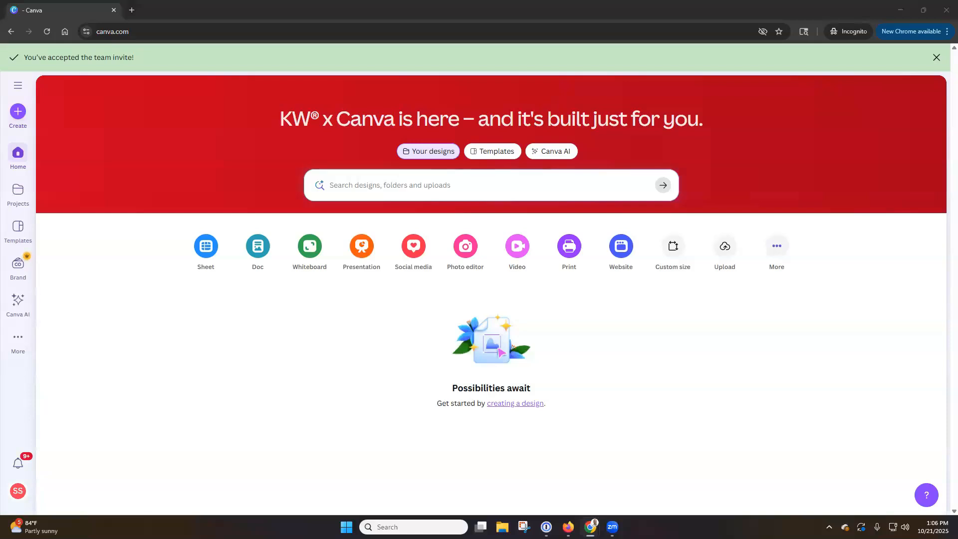
pyautogui.click(937, 57)
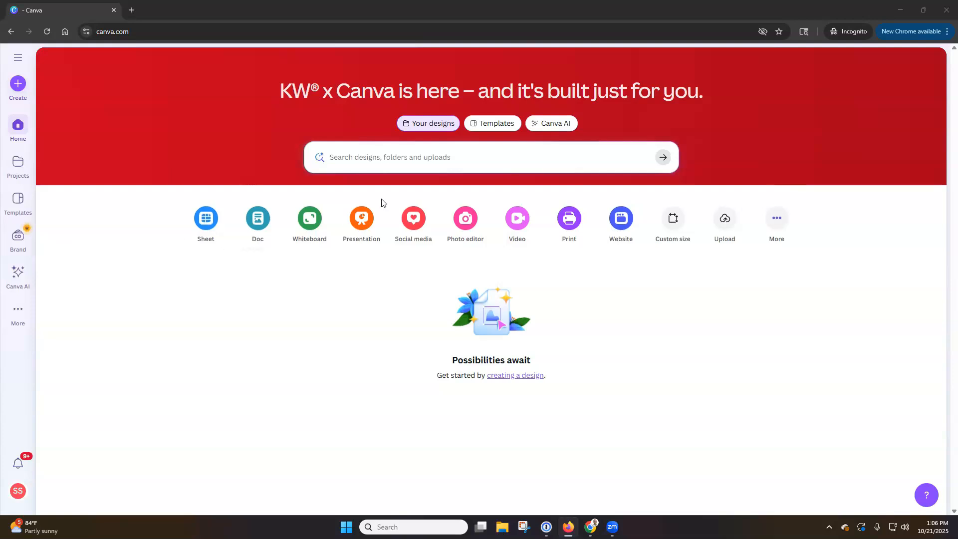
pyautogui.click(484, 131)
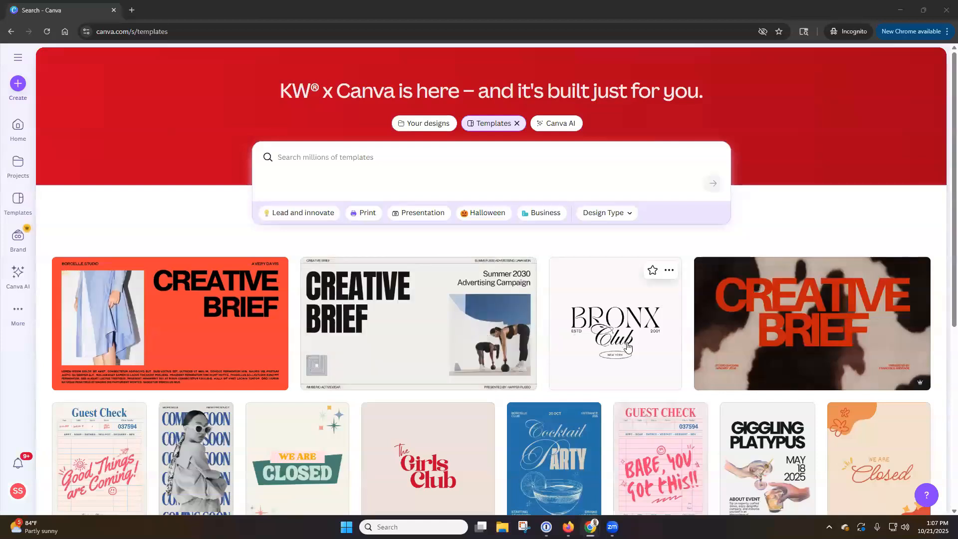
pyautogui.click(451, 158)
pyautogui.write('thank you letter')
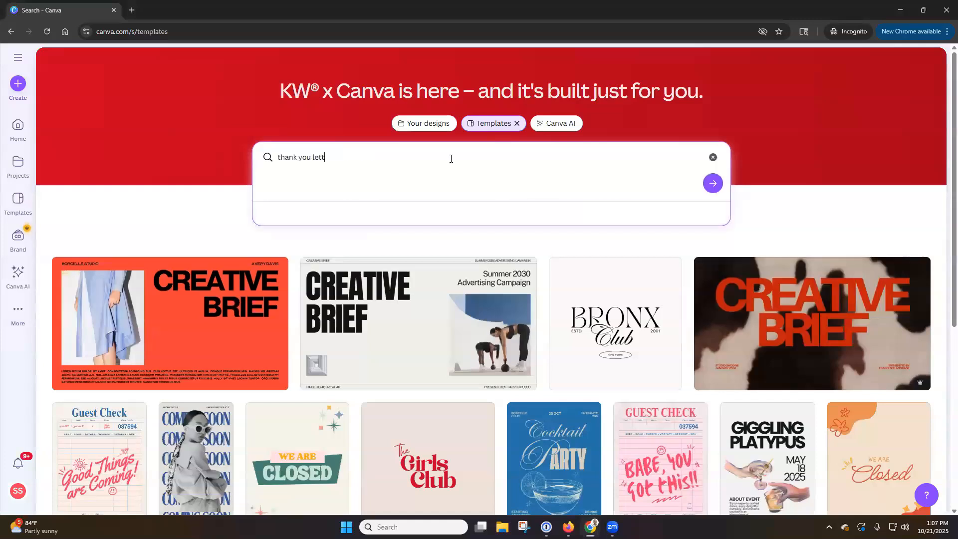
pyautogui.press('Return')
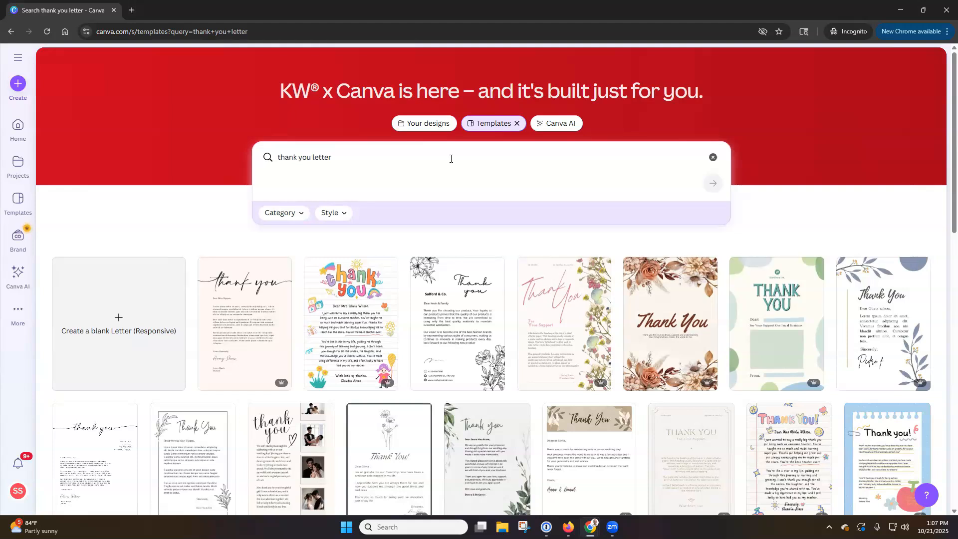
pyautogui.moveTo(451, 159); pyautogui.dragTo(242, 163)
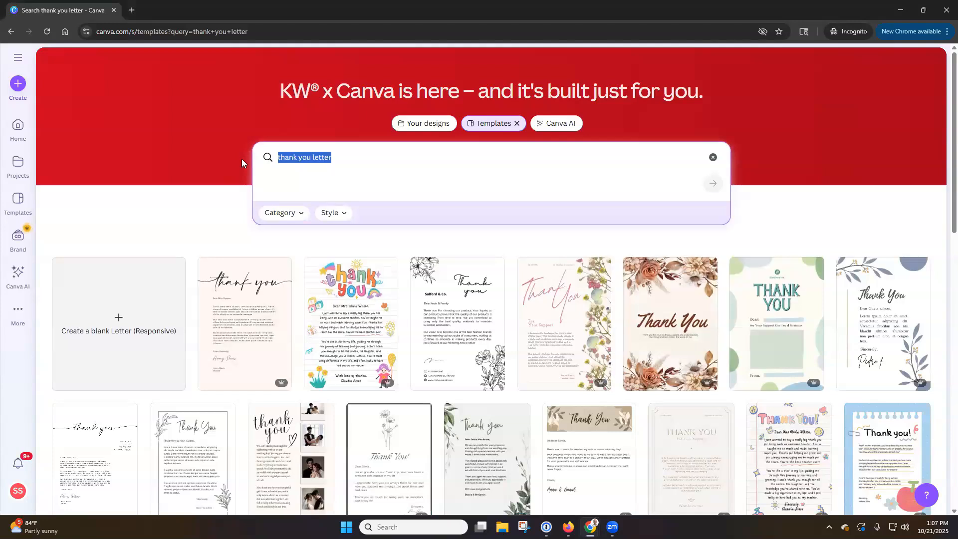
pyautogui.write('baseball')
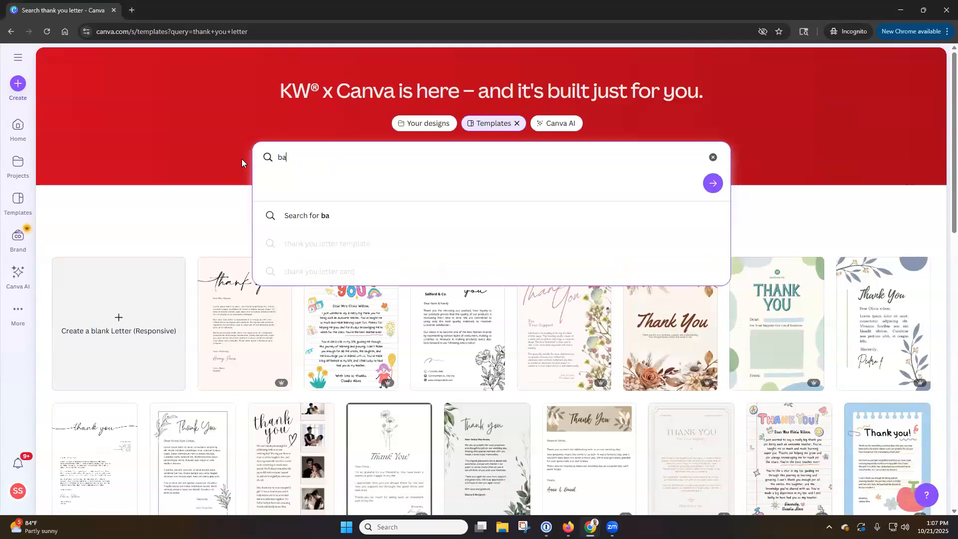
pyautogui.press('Return')
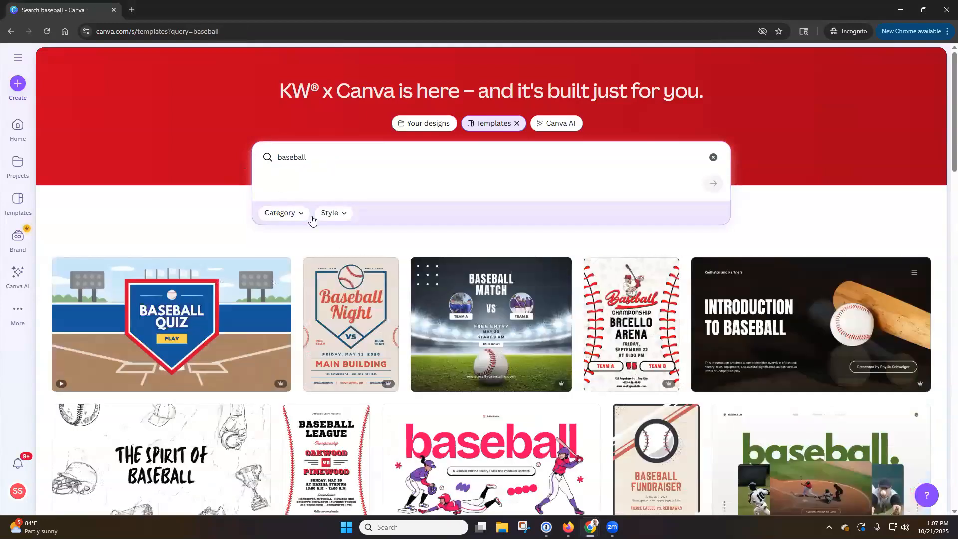
pyautogui.scroll(-5, 642, 339)
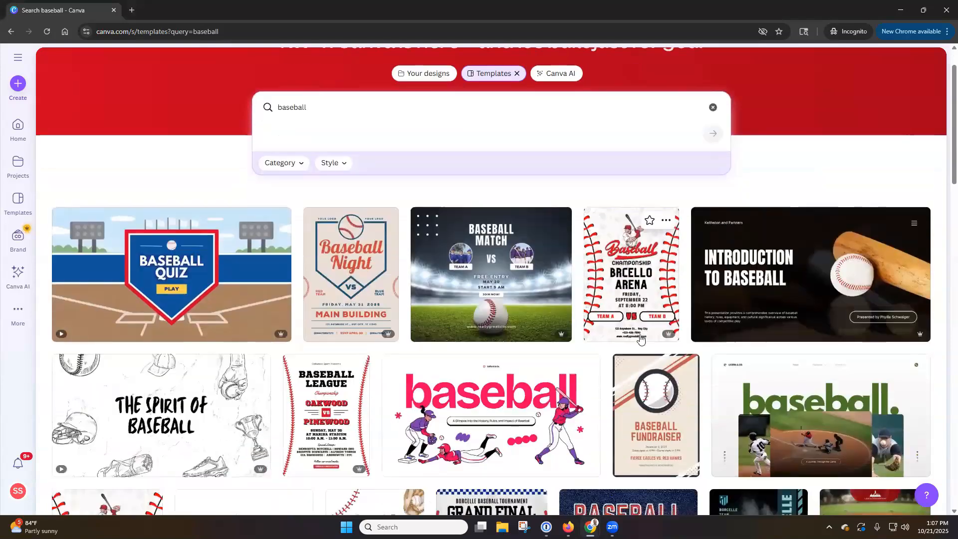
pyautogui.scroll(5, 611, 352)
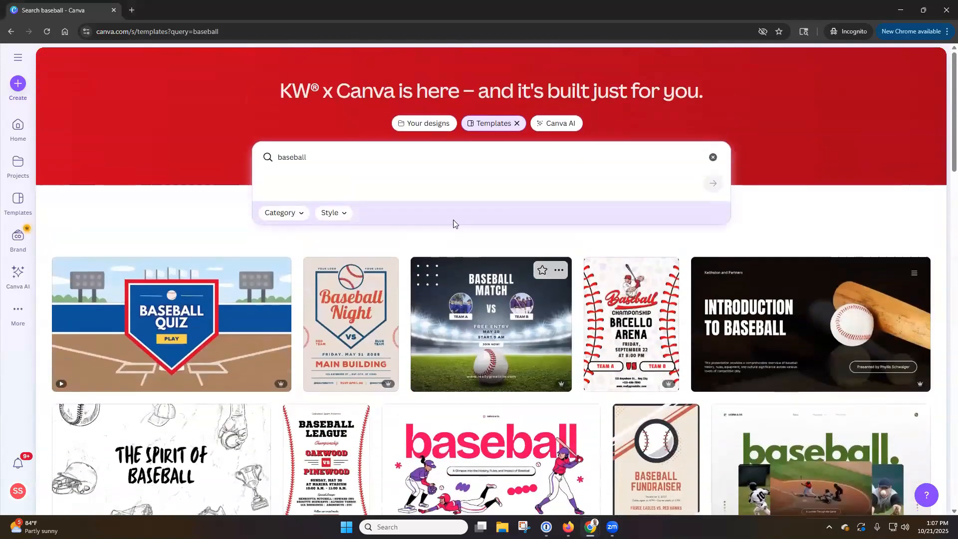
pyautogui.click(712, 157)
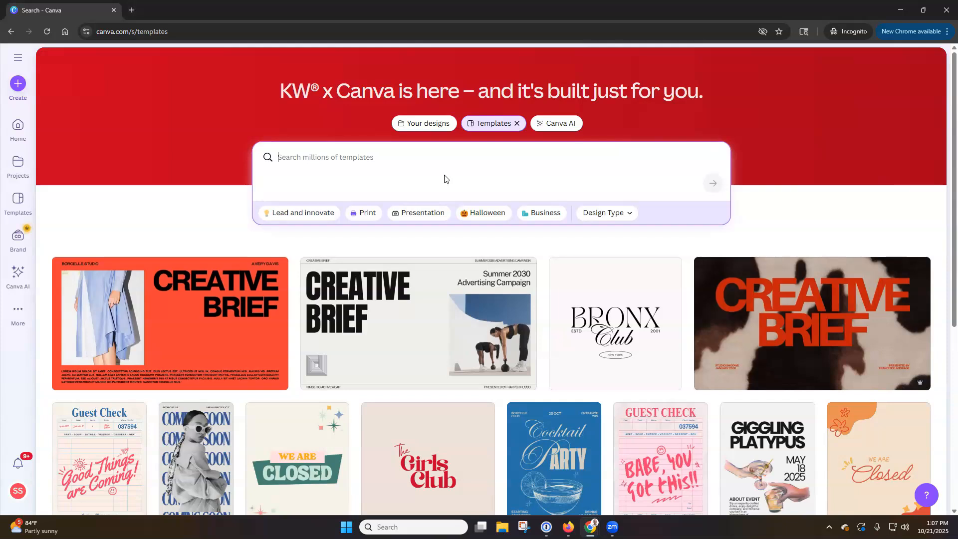
pyautogui.click(549, 127)
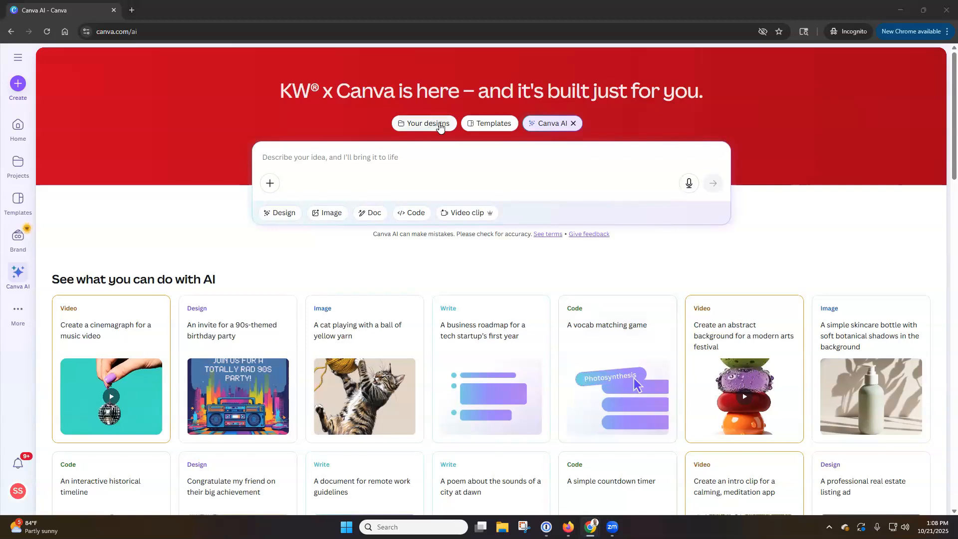
pyautogui.click(433, 125)
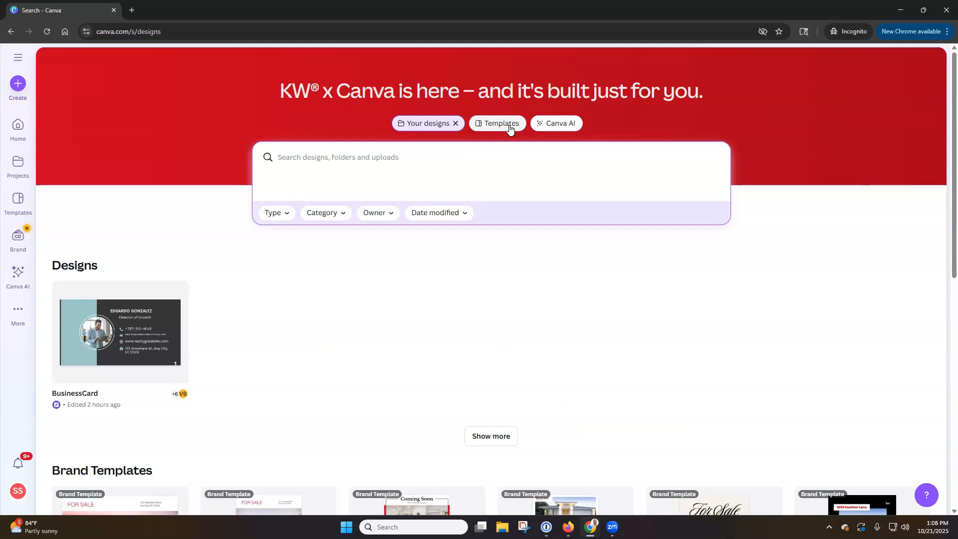
pyautogui.click(495, 132)
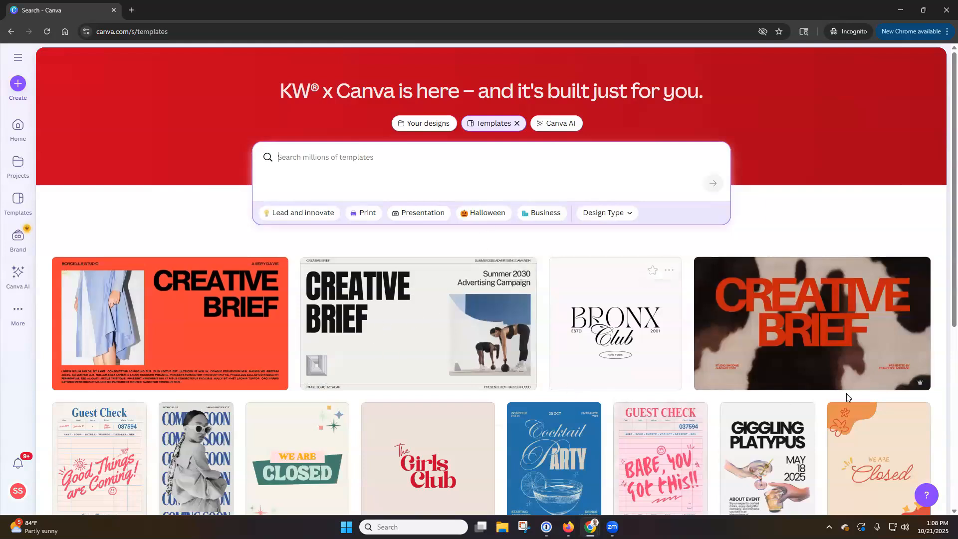
pyautogui.moveTo(922, 389)
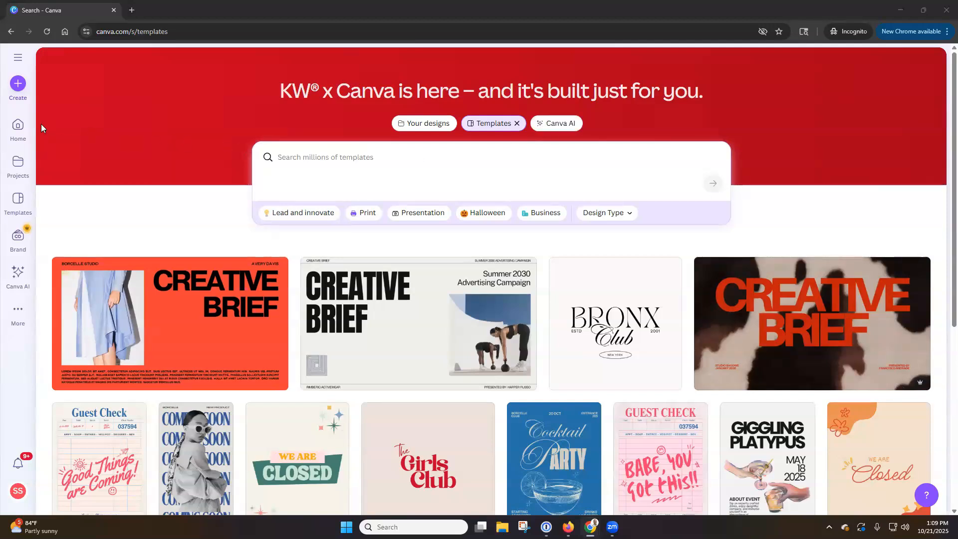
pyautogui.click(22, 88)
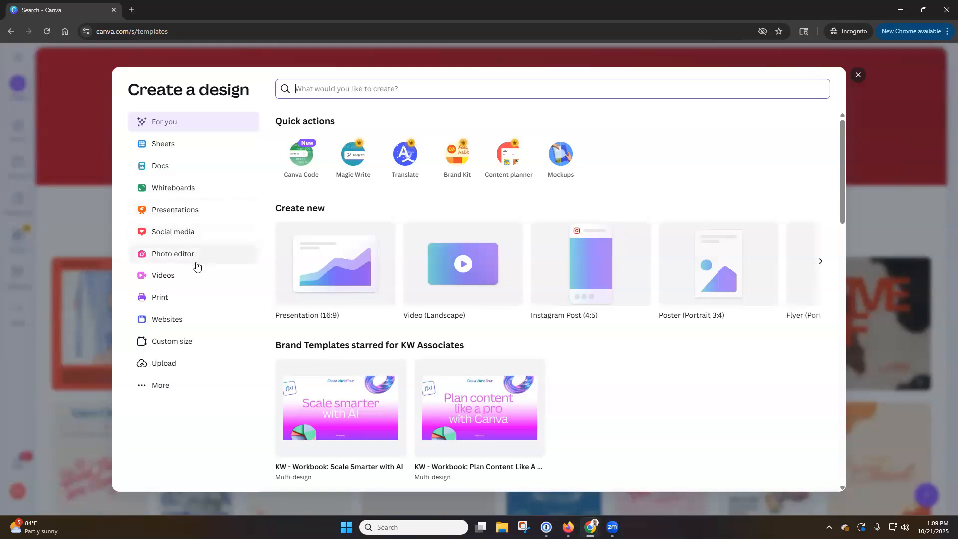
pyautogui.click(189, 281)
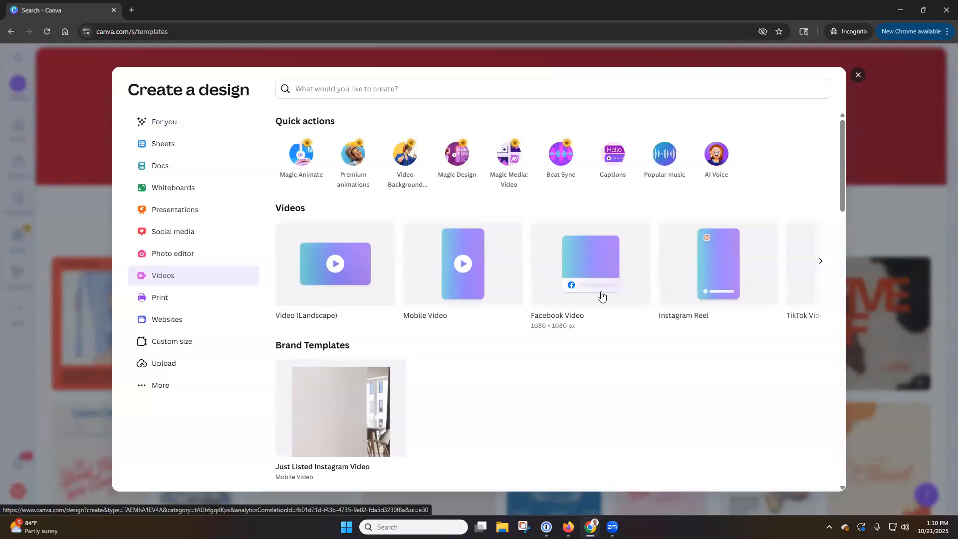
pyautogui.click(858, 77)
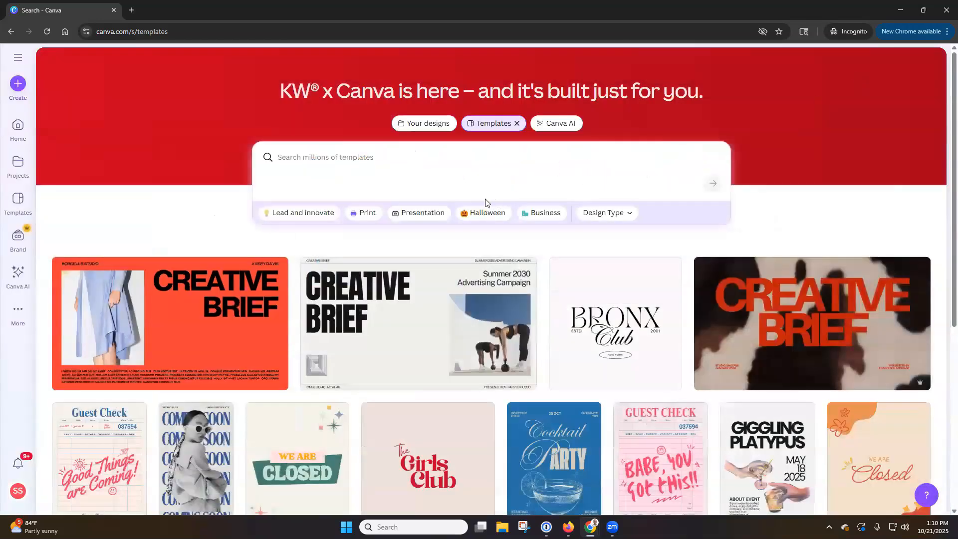
# Step: Go to All projects from the Projects item in the left sidebar
pyautogui.click(24, 166)
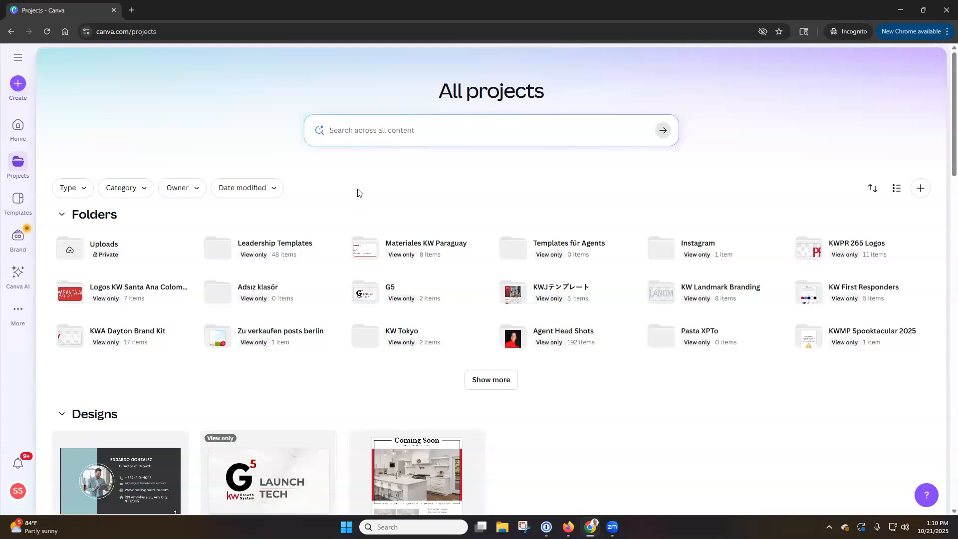
# Step: Create a new private folder named 'Listing Collateral' without team sharing
pyautogui.click(921, 190)
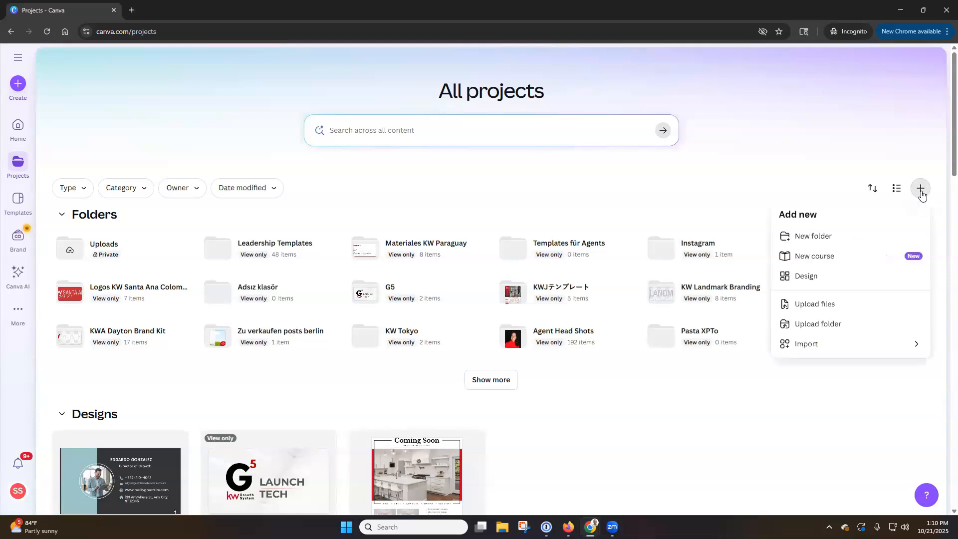
pyautogui.click(832, 243)
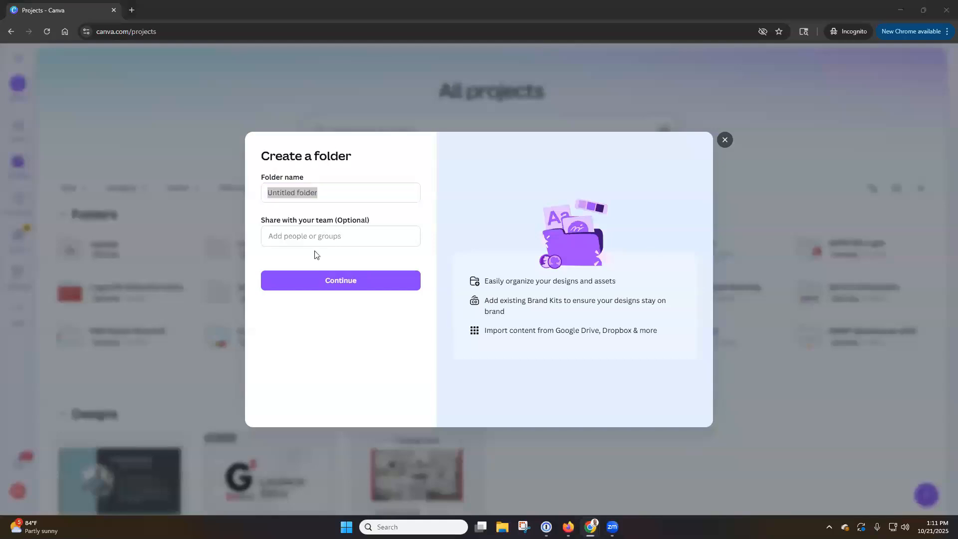
pyautogui.click(326, 186)
pyautogui.moveTo(323, 189); pyautogui.dragTo(205, 193)
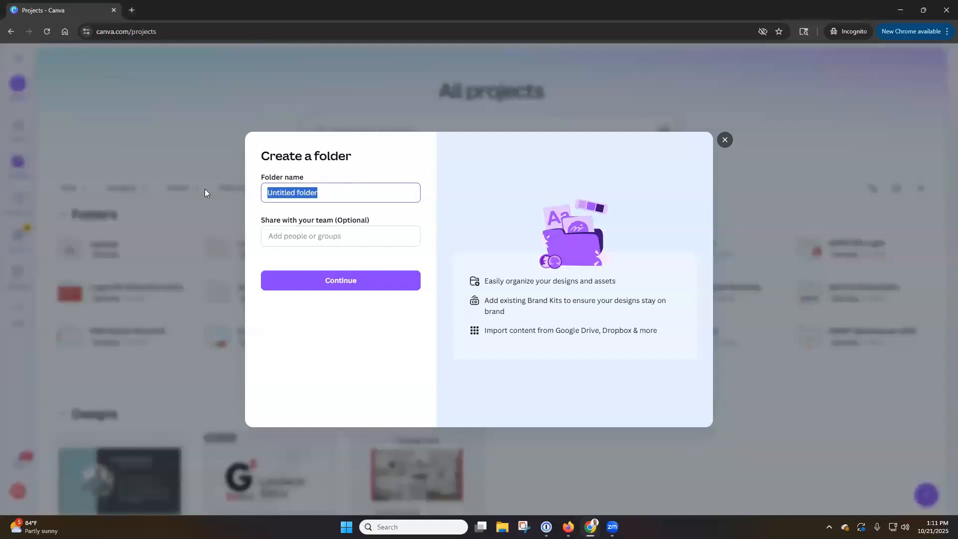
pyautogui.write('Listing')
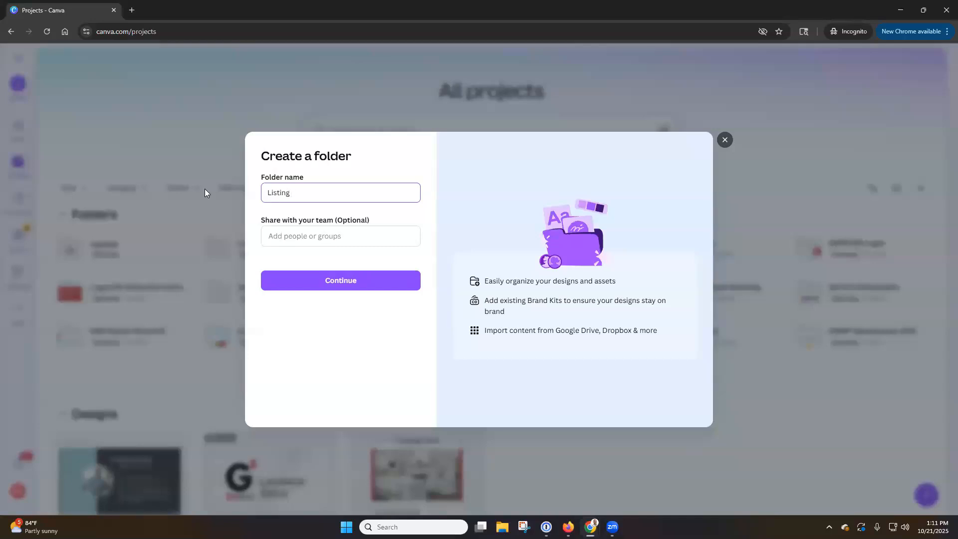
pyautogui.write(' Collateral')
pyautogui.click(296, 239)
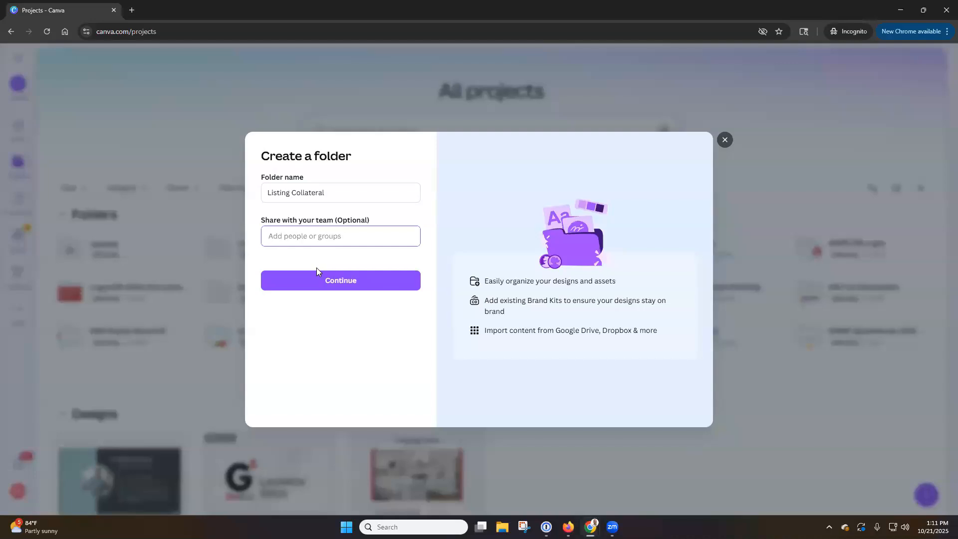
pyautogui.click(336, 282)
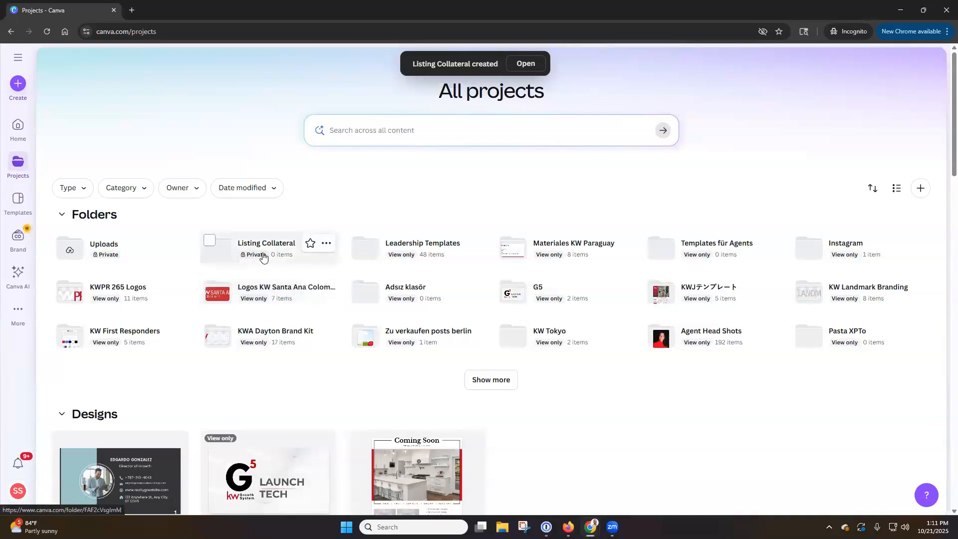
# Step: Star the Listing Collateral folder tile
pyautogui.click(310, 245)
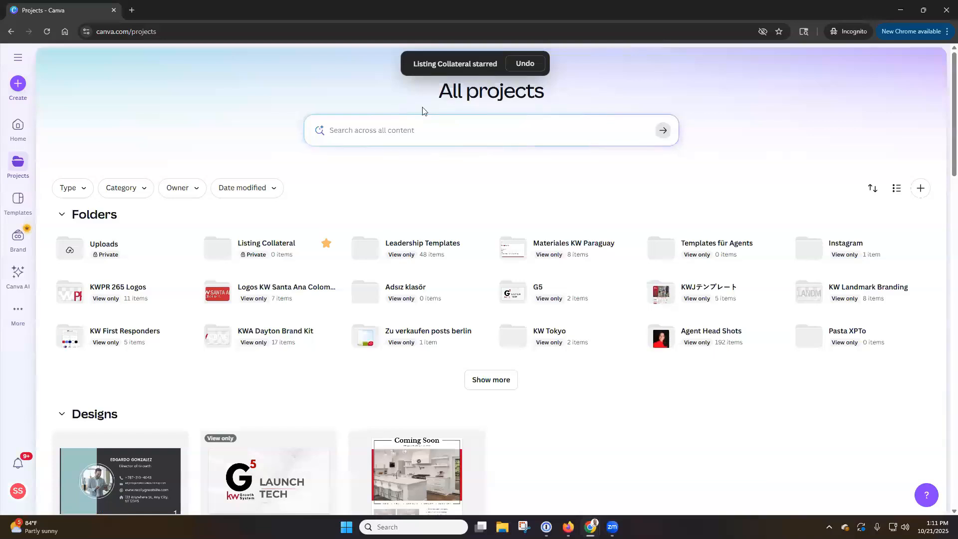
pyautogui.moveTo(298, 249)
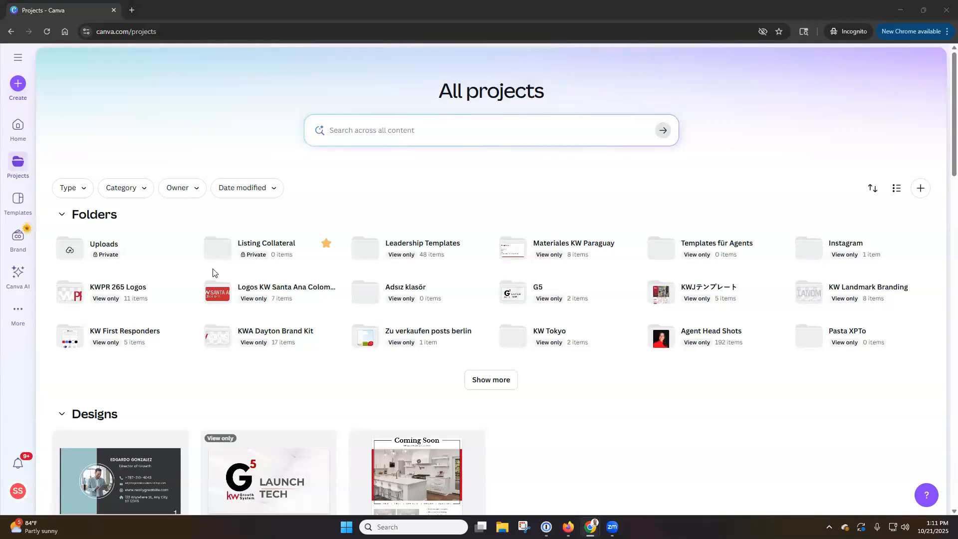
# Step: Look at the SS account and team menu, close it, and go to the Templates library
pyautogui.click(18, 491)
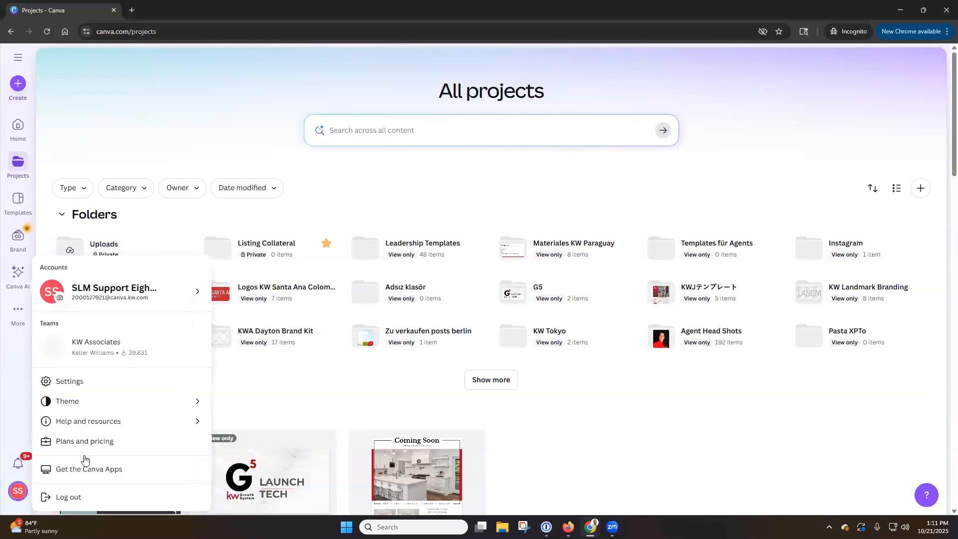
pyautogui.moveTo(94, 305)
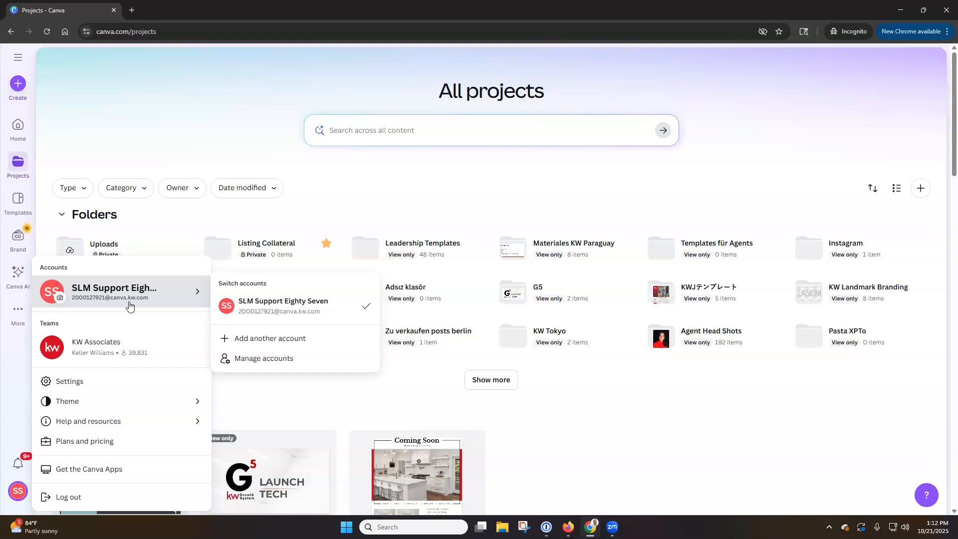
pyautogui.click(267, 207)
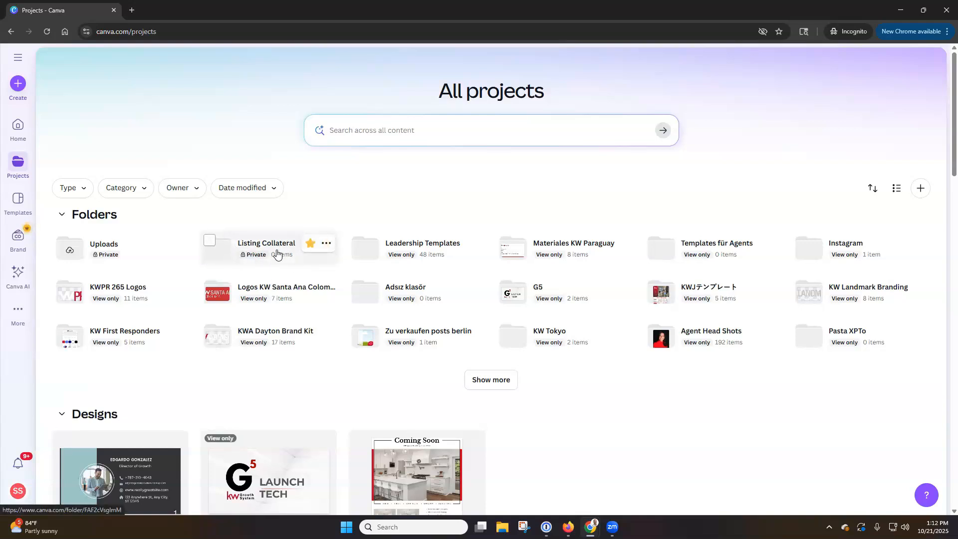
pyautogui.click(23, 206)
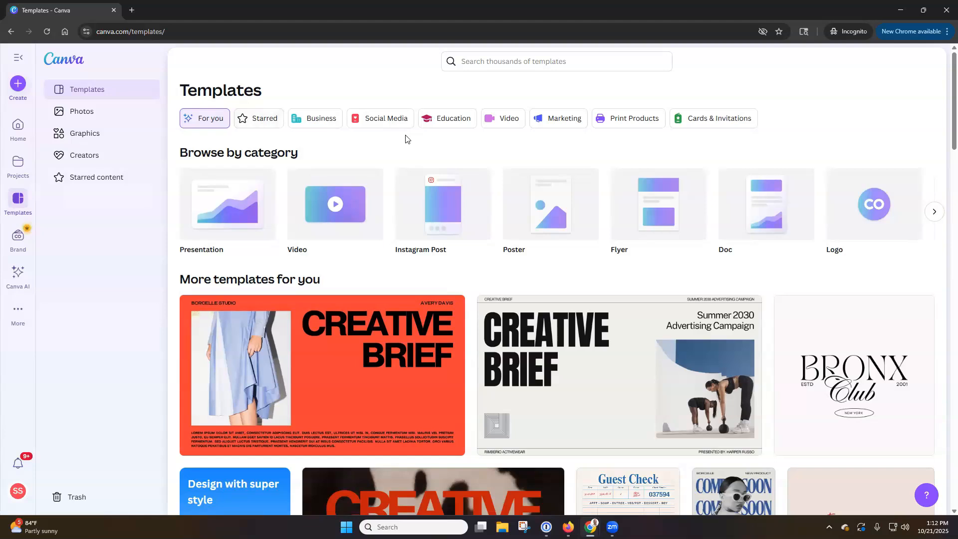
# Step: Browse the Starred and Business templates, ending on the Social Media category
pyautogui.click(262, 124)
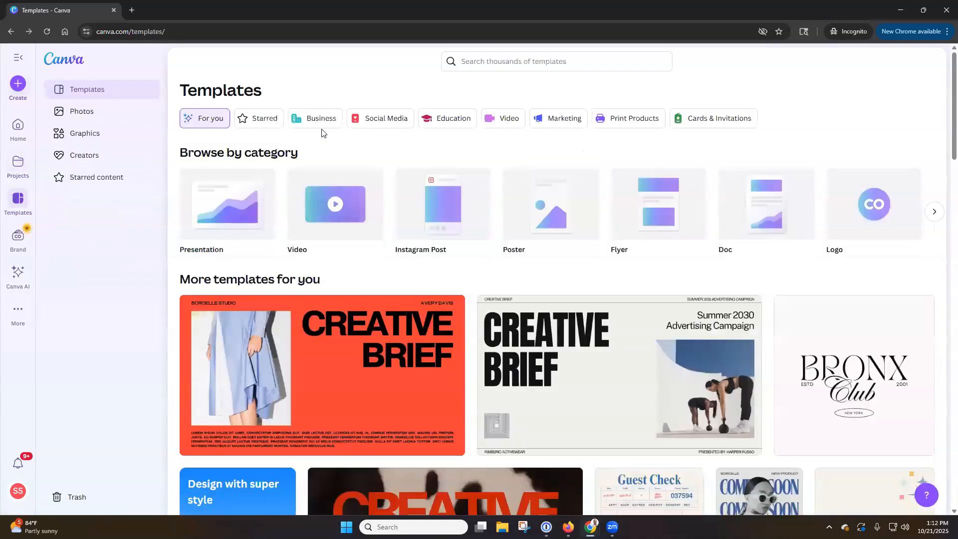
pyautogui.click(324, 130)
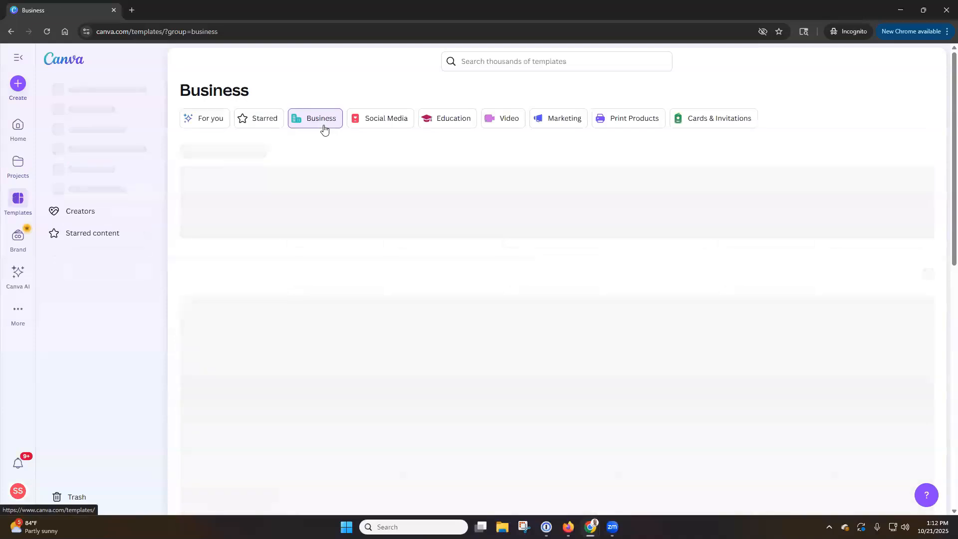
pyautogui.click(402, 120)
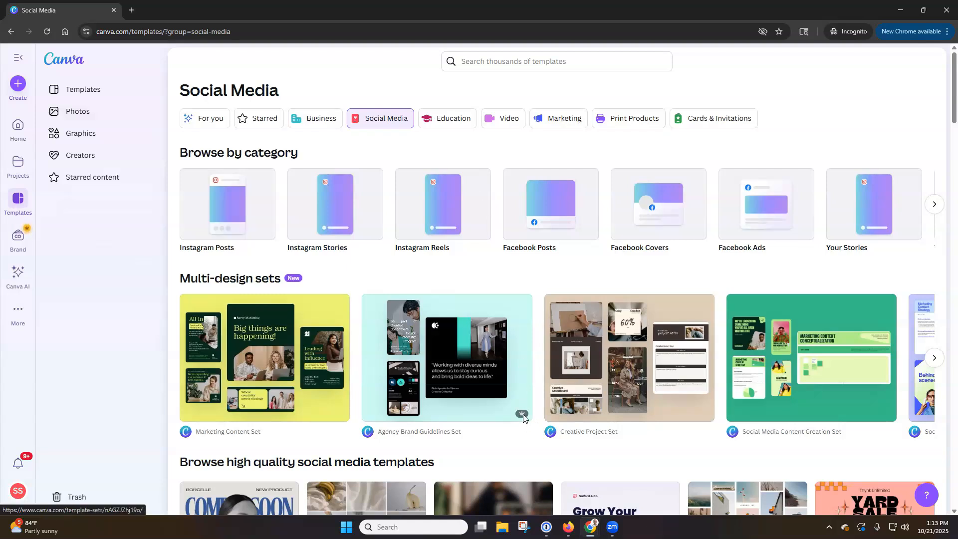
pyautogui.moveTo(524, 419)
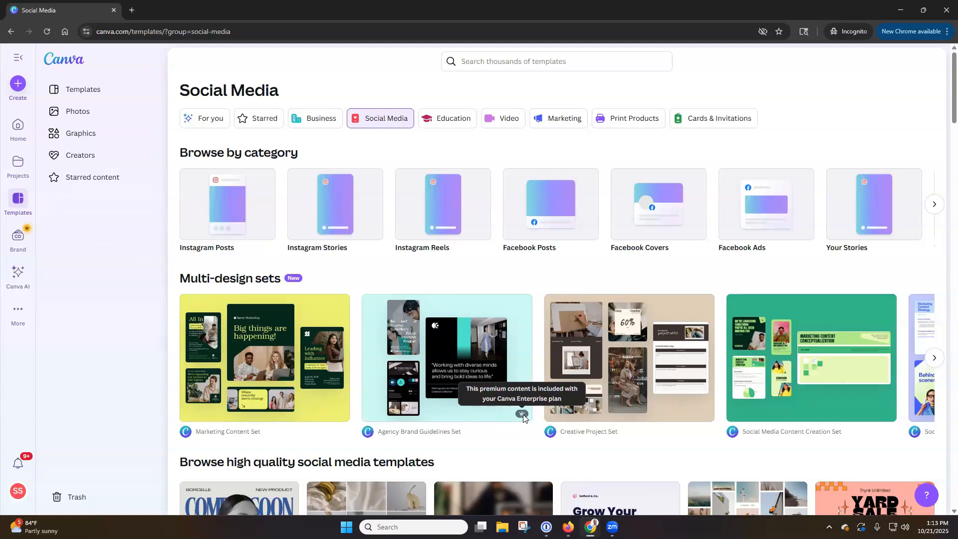
# Step: Scroll through All Brand Templates under Brand, then go to the Brand Kits page
pyautogui.click(19, 244)
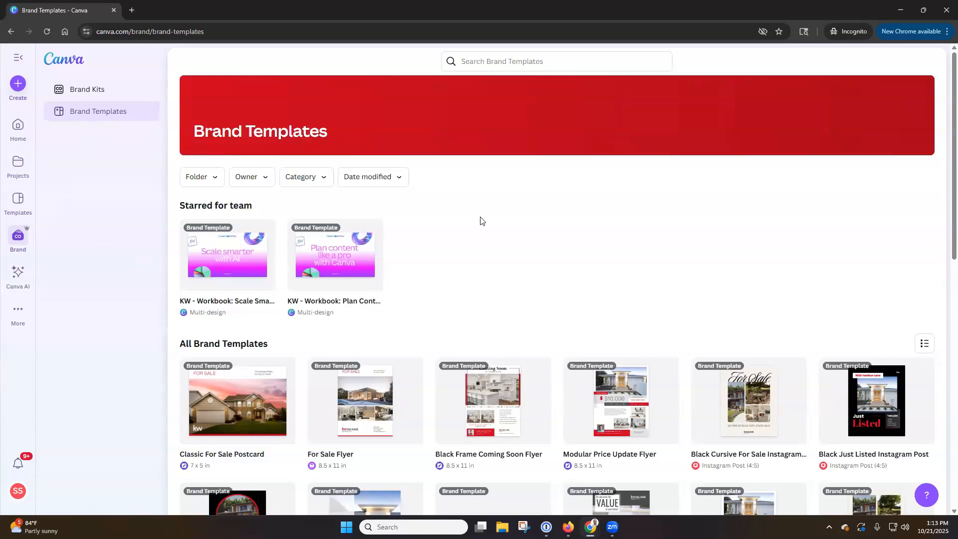
pyautogui.scroll(-4, 481, 221)
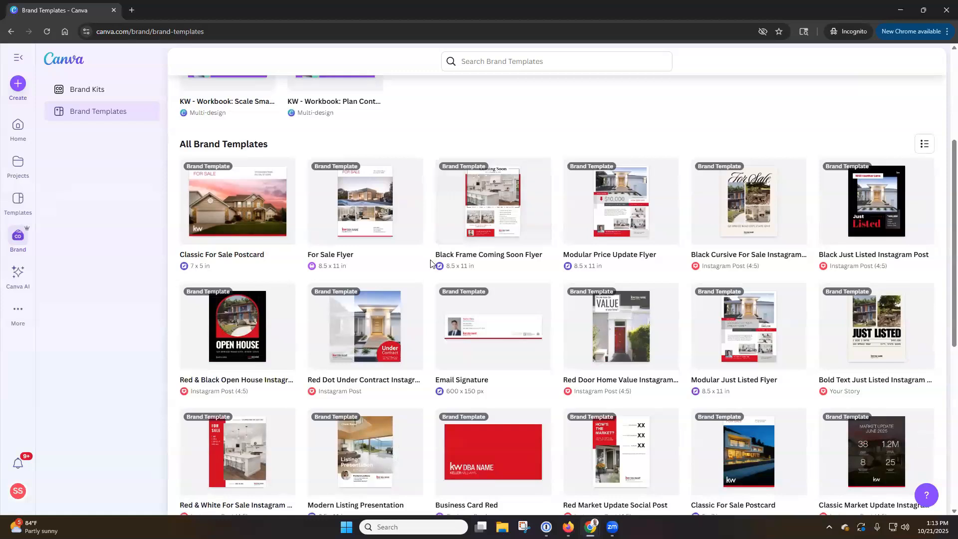
pyautogui.scroll(-1, 429, 265)
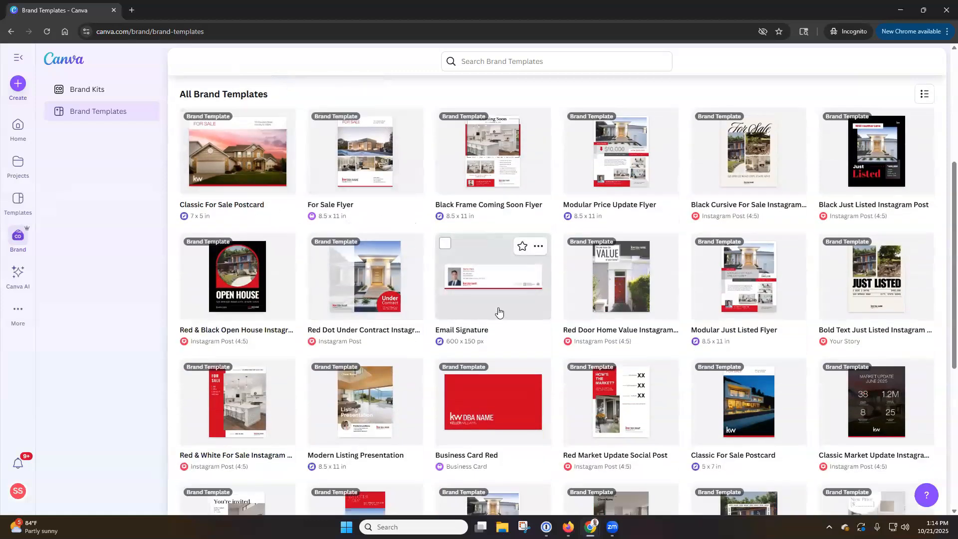
pyautogui.scroll(-1, 499, 313)
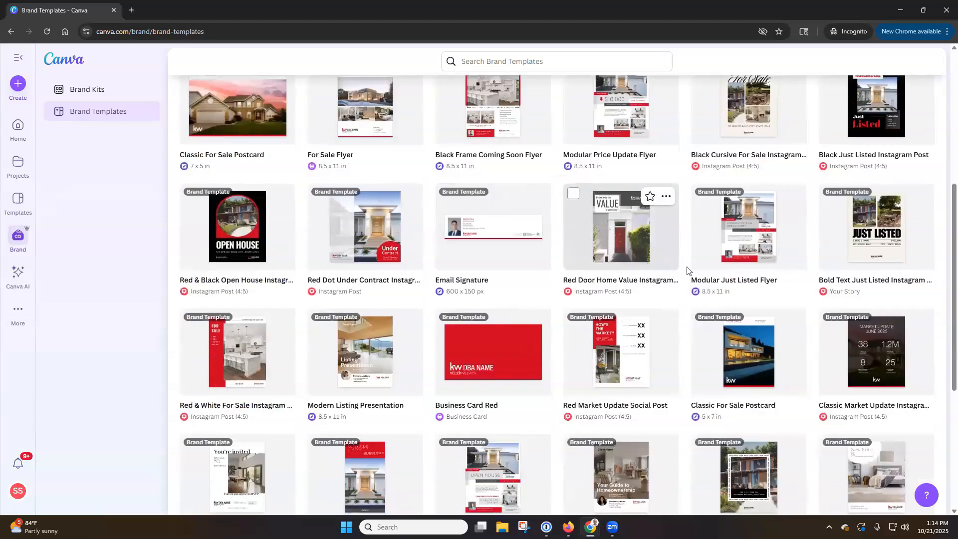
pyautogui.scroll(-3, 764, 276)
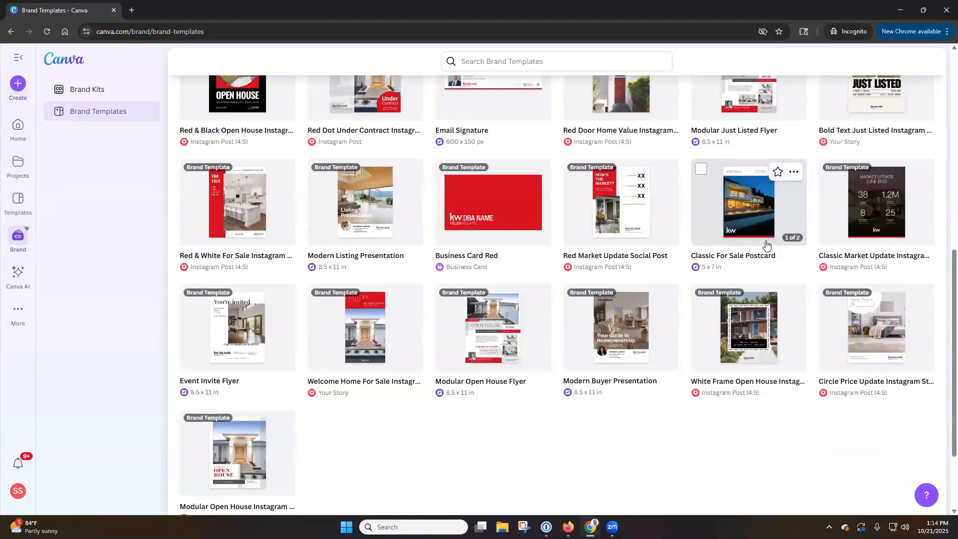
pyautogui.scroll(-1, 694, 245)
pyautogui.scroll(-3, 694, 245)
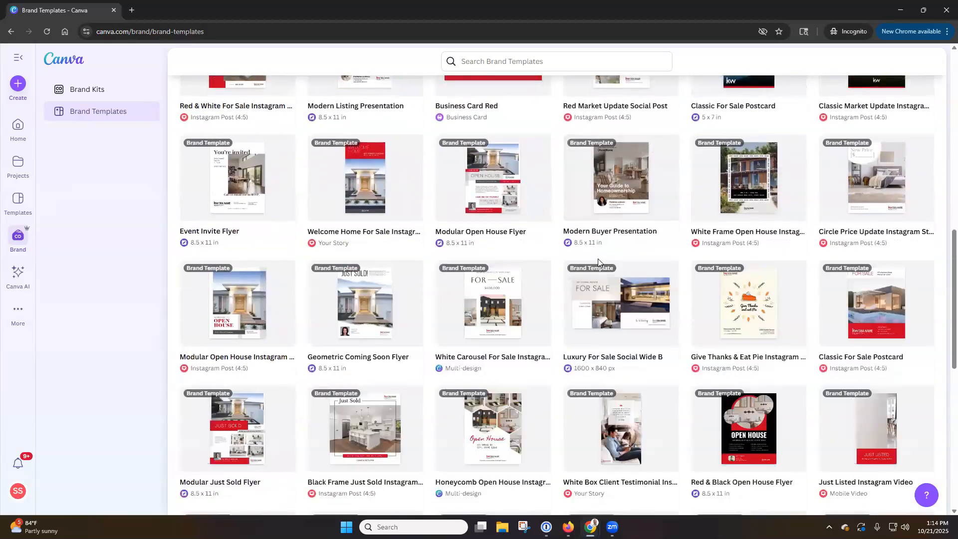
pyautogui.scroll(-2, 599, 259)
pyautogui.scroll(-2, 599, 260)
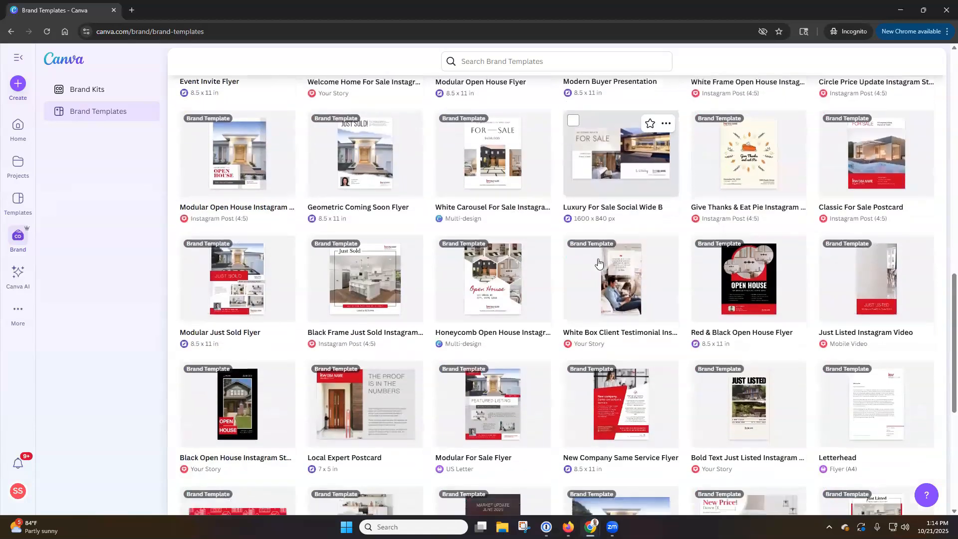
pyautogui.scroll(-4, 599, 263)
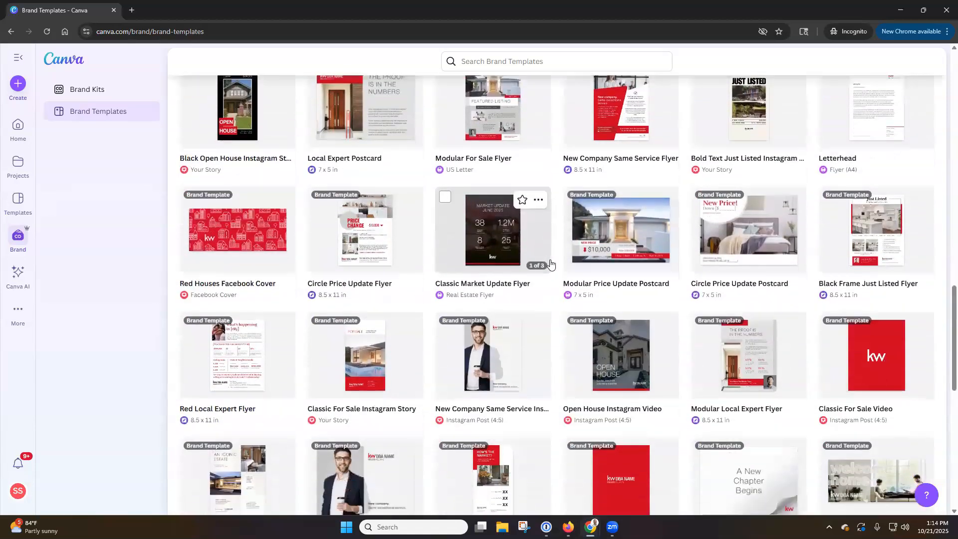
pyautogui.scroll(-2, 550, 264)
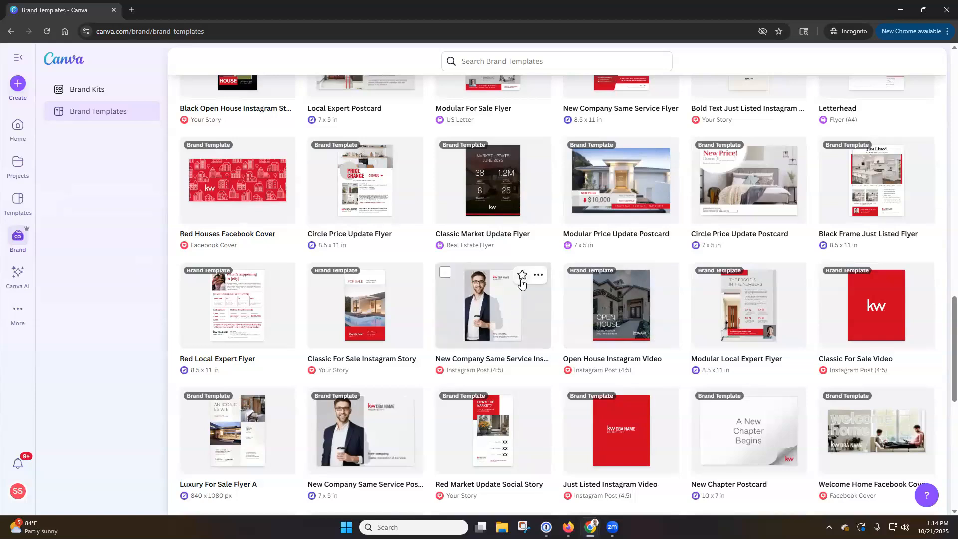
pyautogui.scroll(-2, 554, 282)
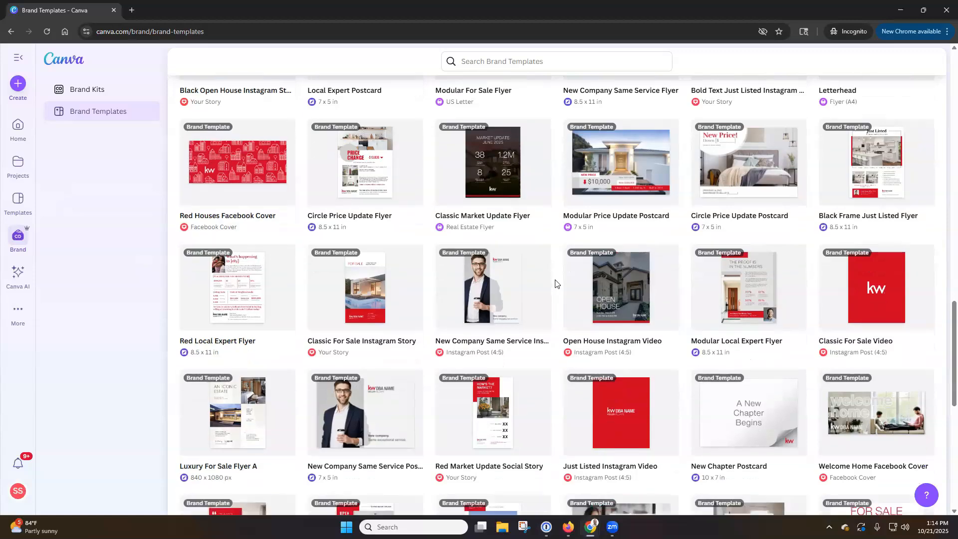
pyautogui.scroll(-2, 555, 284)
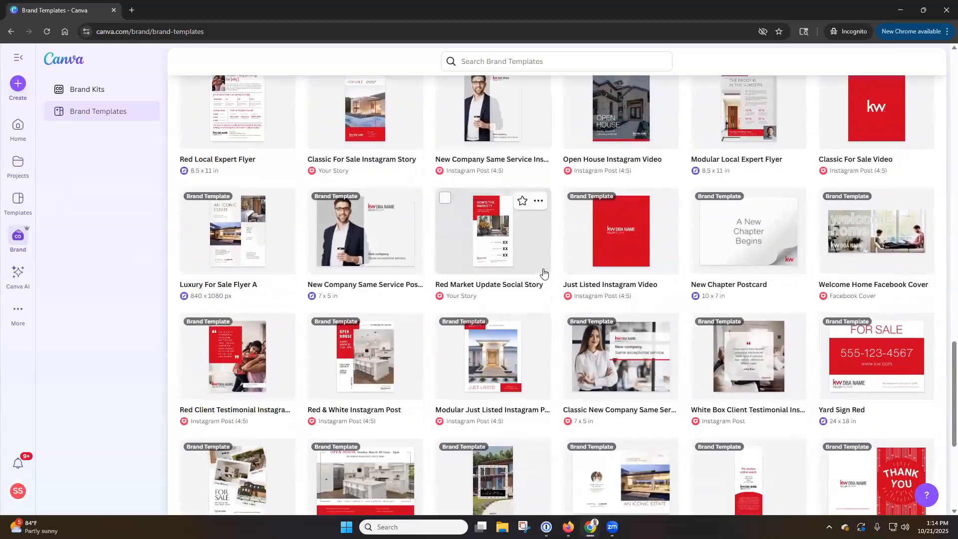
pyautogui.scroll(20, 543, 272)
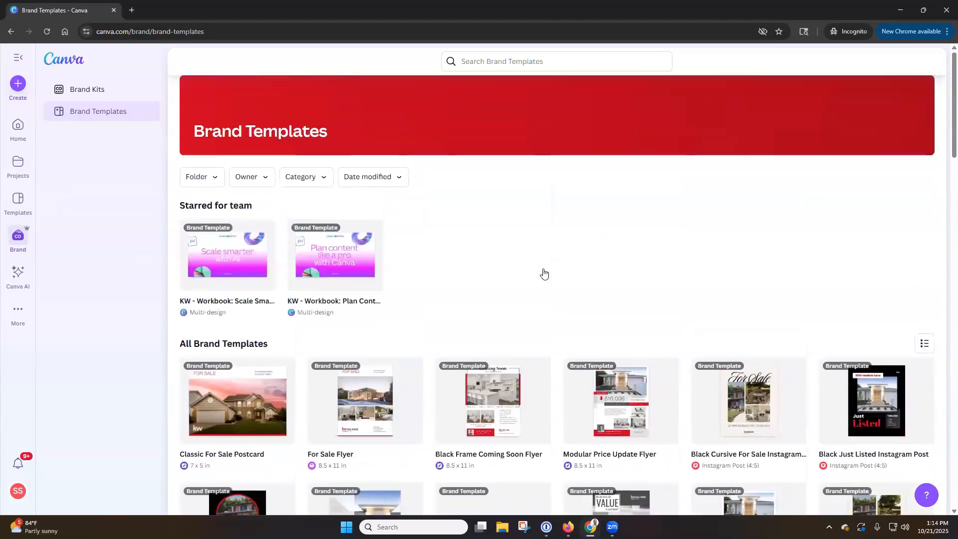
pyautogui.click(105, 96)
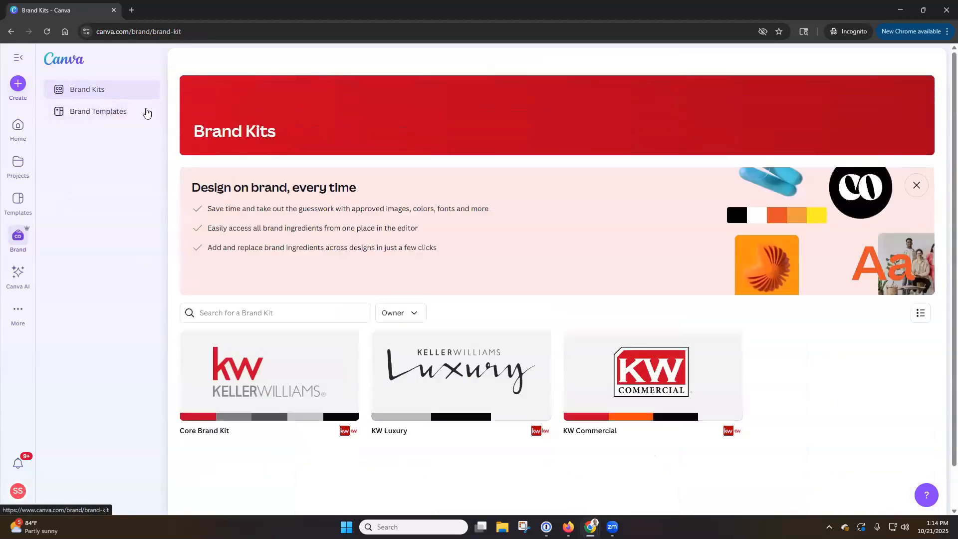
# Step: Dismiss the Design on brand info panel to show the Core Brand Kit, KW Luxury and KW Commercial kits
pyautogui.click(917, 186)
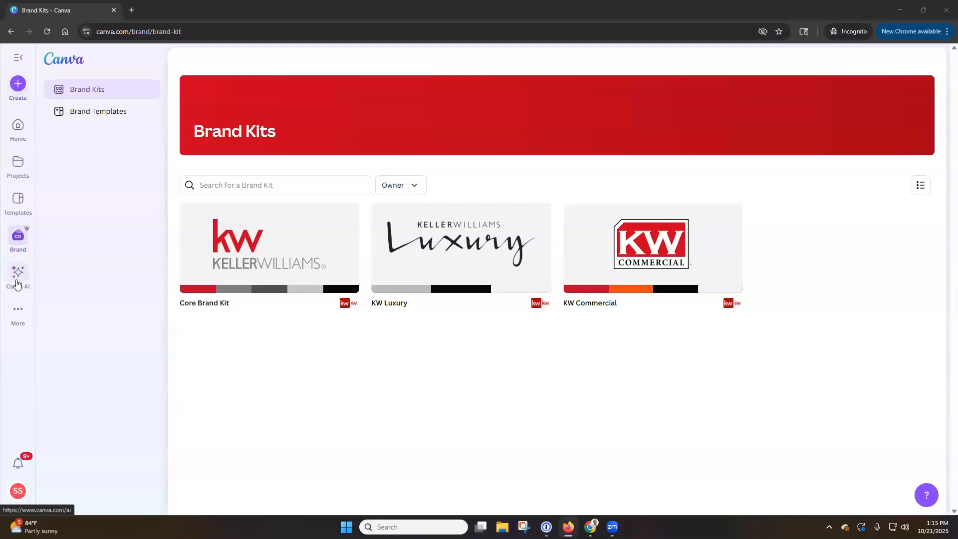
# Step: Go from Canva AI through the More menu to the Brand Templates library of KW flyers and postcards
pyautogui.click(20, 283)
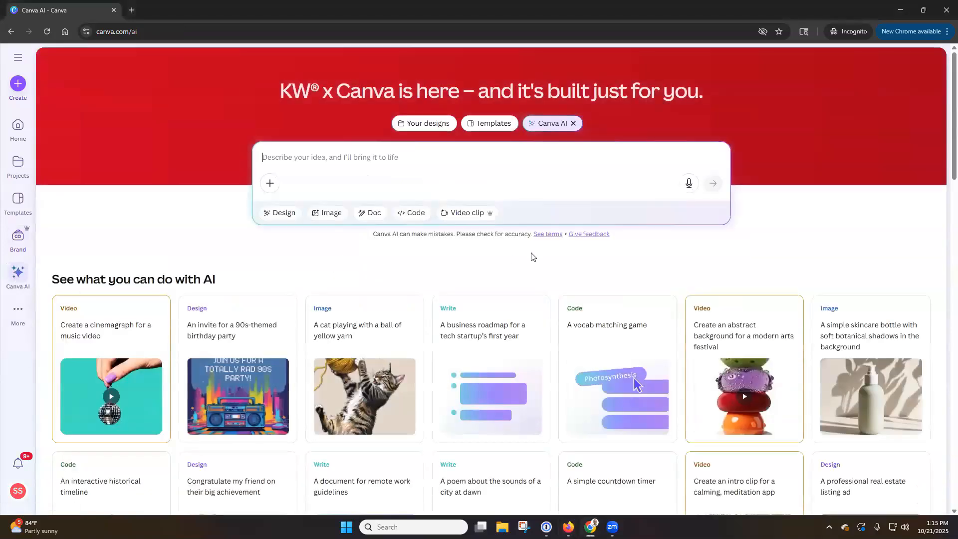
pyautogui.click(18, 313)
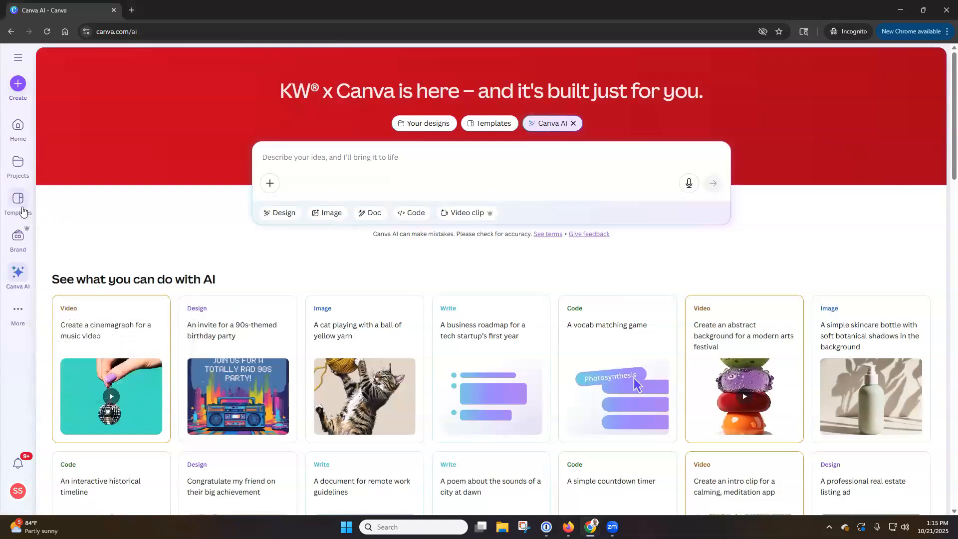
pyautogui.click(20, 239)
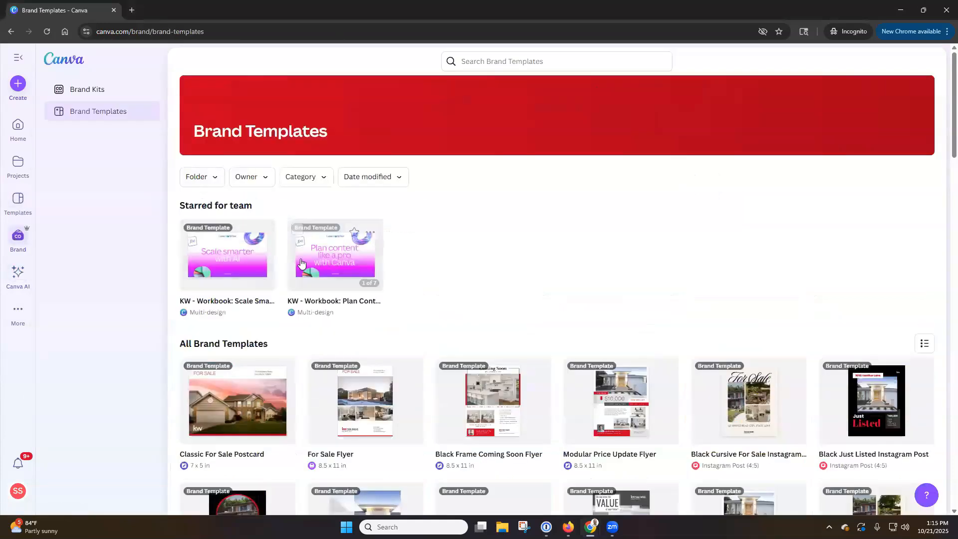
pyautogui.click(110, 93)
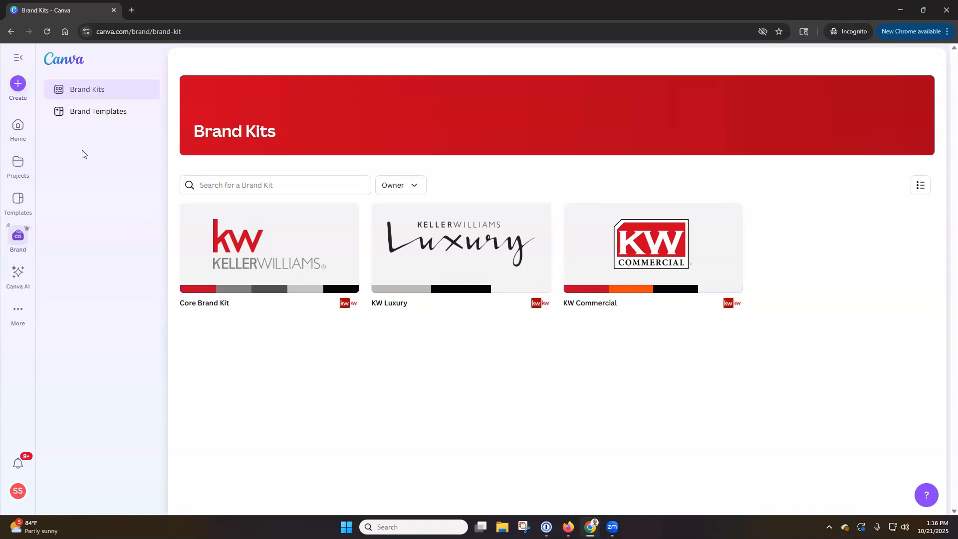
pyautogui.click(92, 110)
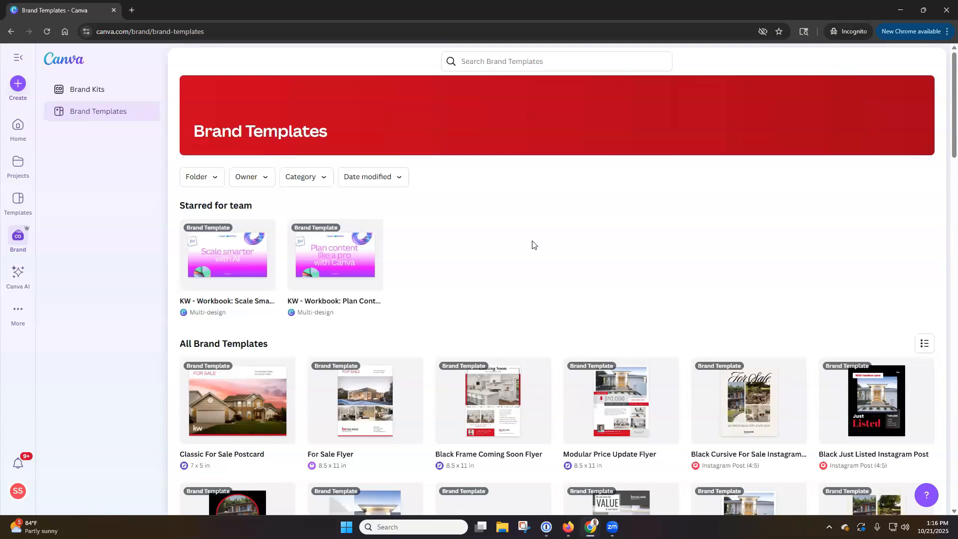
pyautogui.scroll(-3, 549, 244)
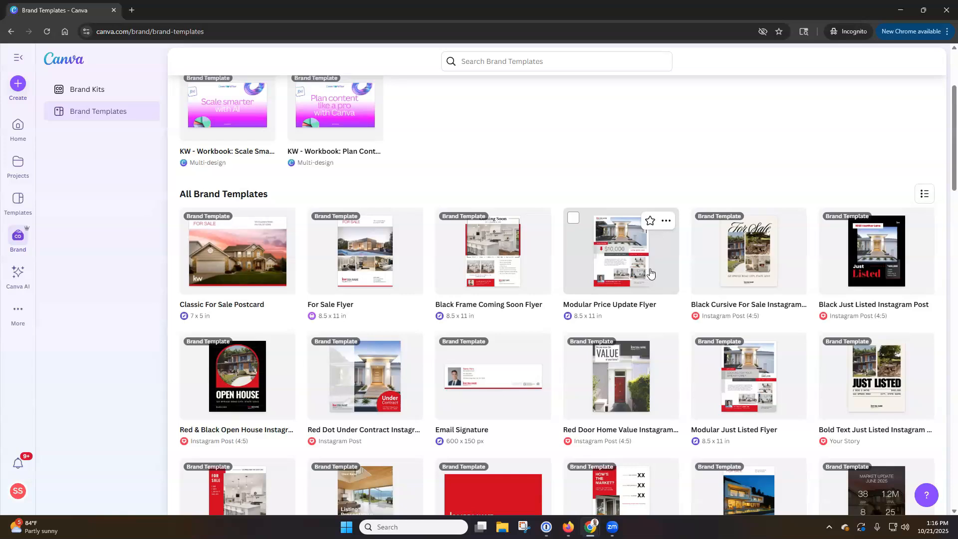
# Step: Open the Modular Price Update Flyer, the 8.5 x 11 in $10,000 price-change template
pyautogui.click(633, 269)
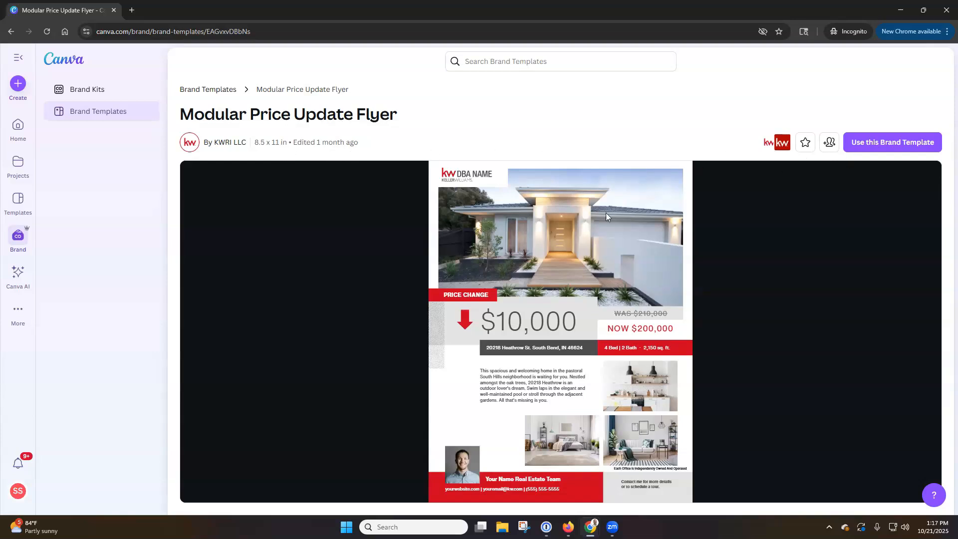
# Step: Start a new design from the Modular Price Update Flyer template and select its house photo
pyautogui.click(909, 144)
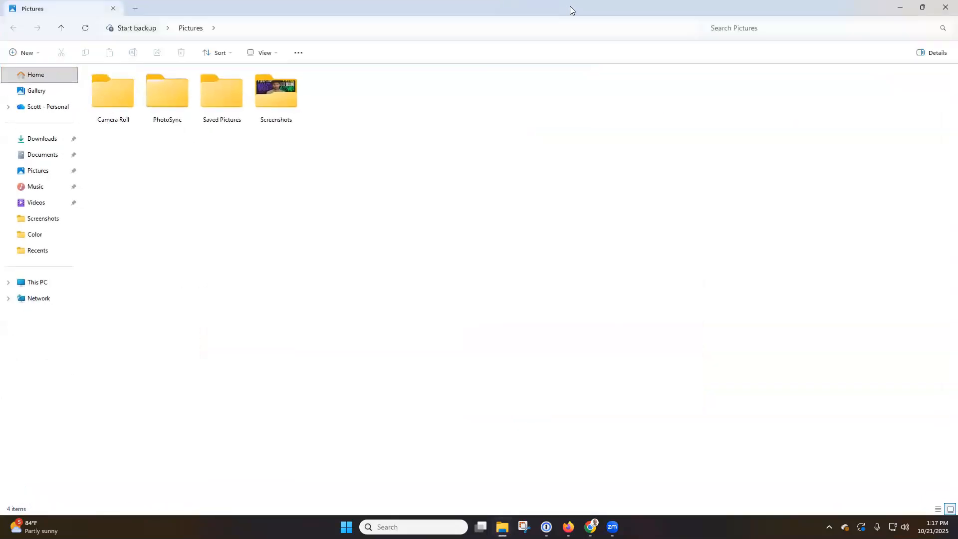
pyautogui.moveTo(570, 6); pyautogui.dragTo(957, 36)
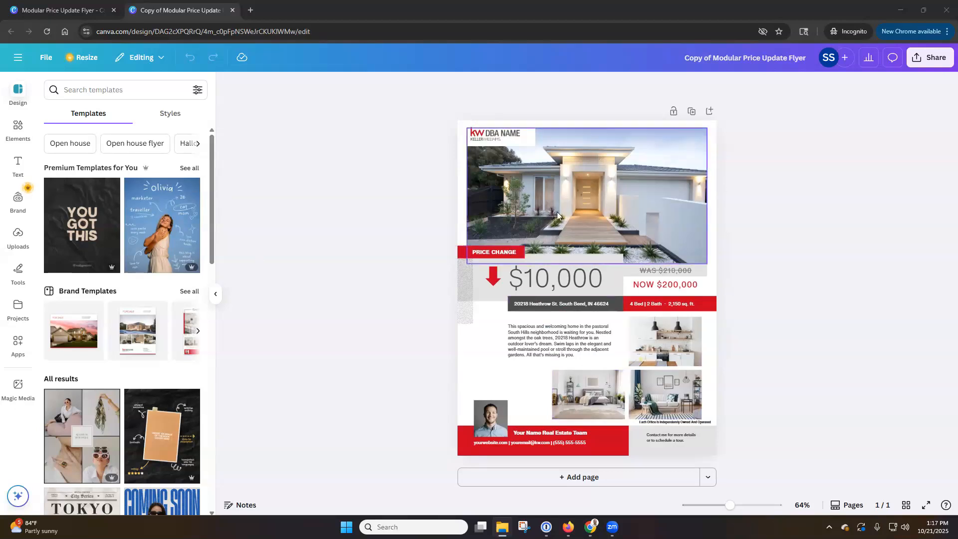
pyautogui.click(574, 199)
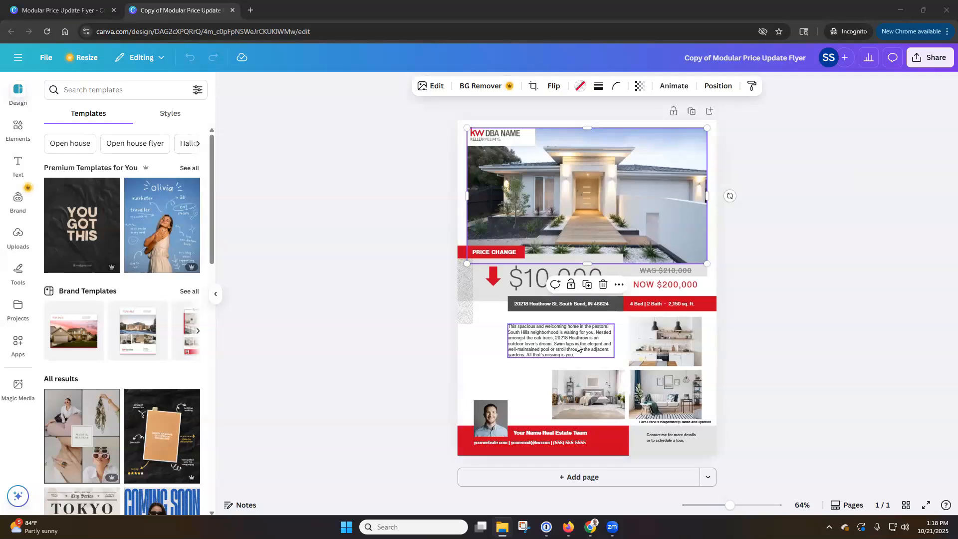
# Step: Search the design's apps for 'keller williams' and open the Keller Williams app details
pyautogui.click(20, 349)
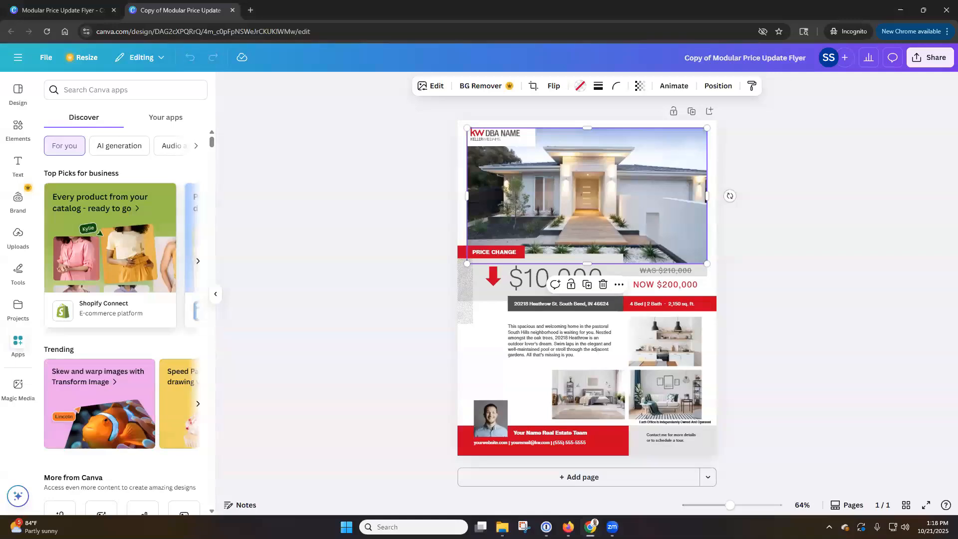
pyautogui.hotkey('alt', 'Tab')
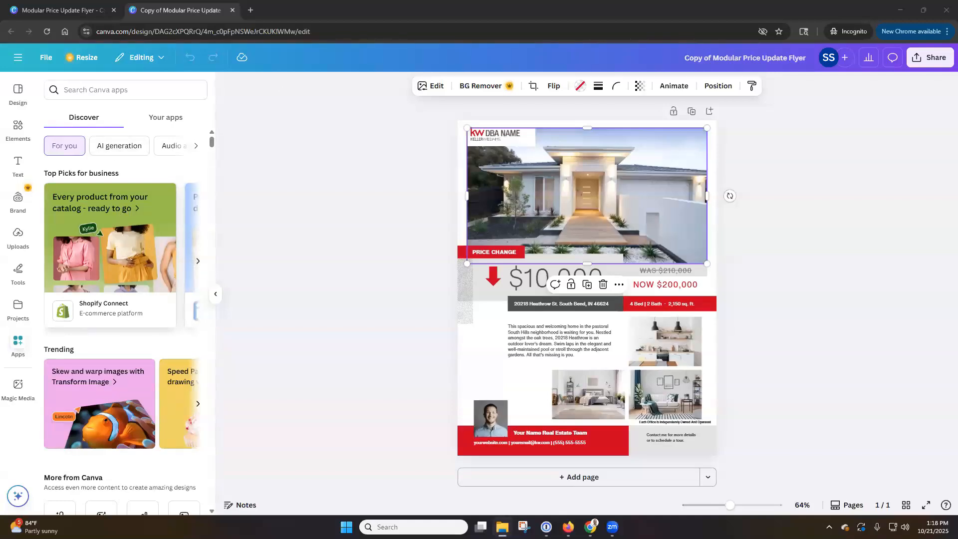
pyautogui.click(142, 90)
pyautogui.write('keller williams')
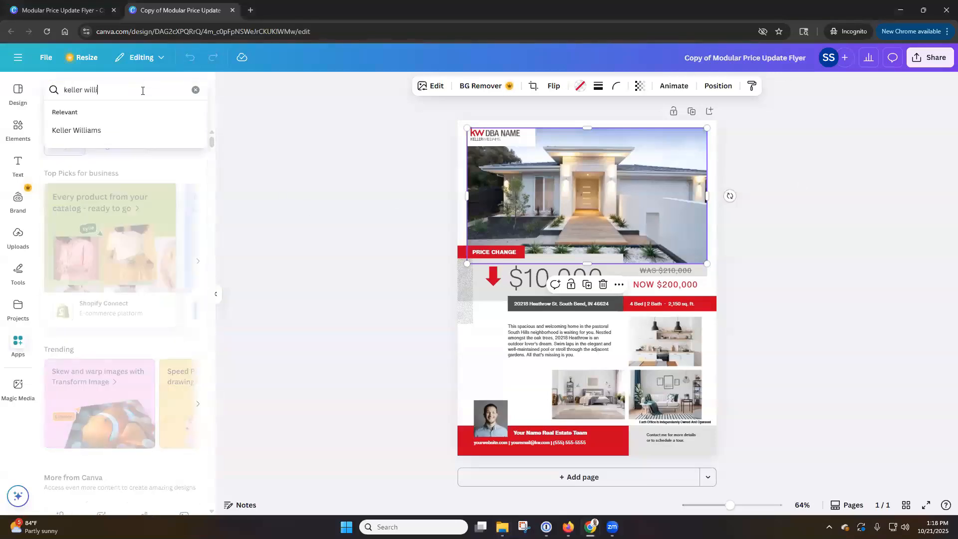
pyautogui.press('Return')
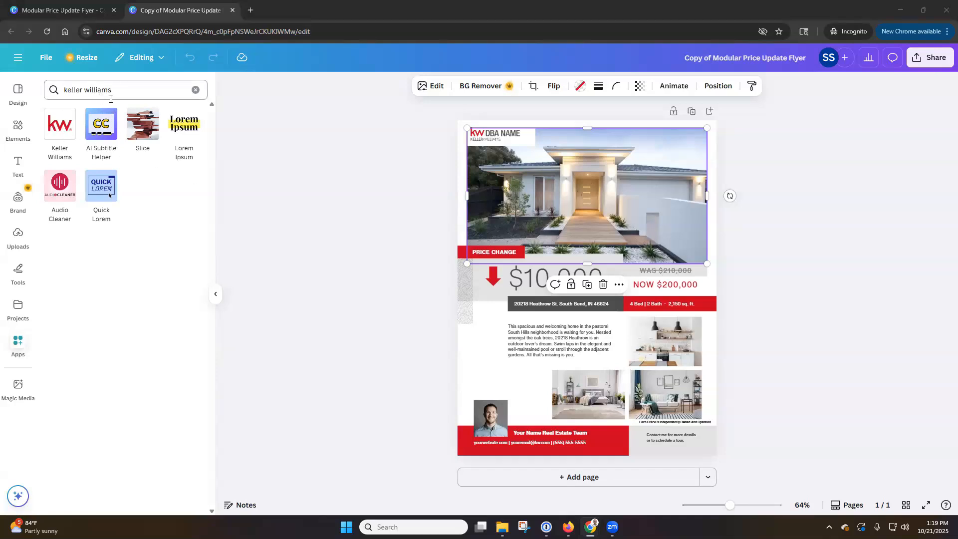
pyautogui.click(60, 136)
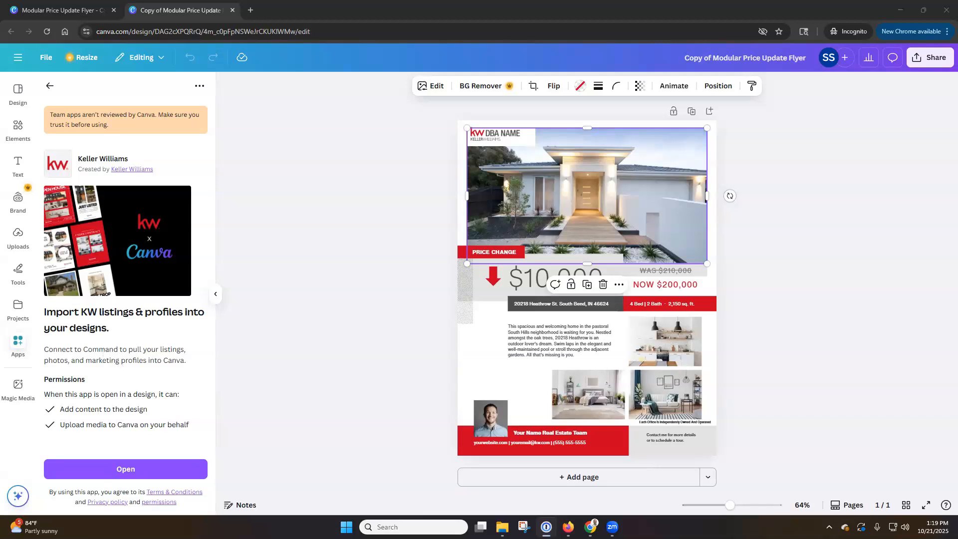
# Step: Launch the Keller Williams app, sign in with the KW user name and password, and agree to access
pyautogui.click(145, 471)
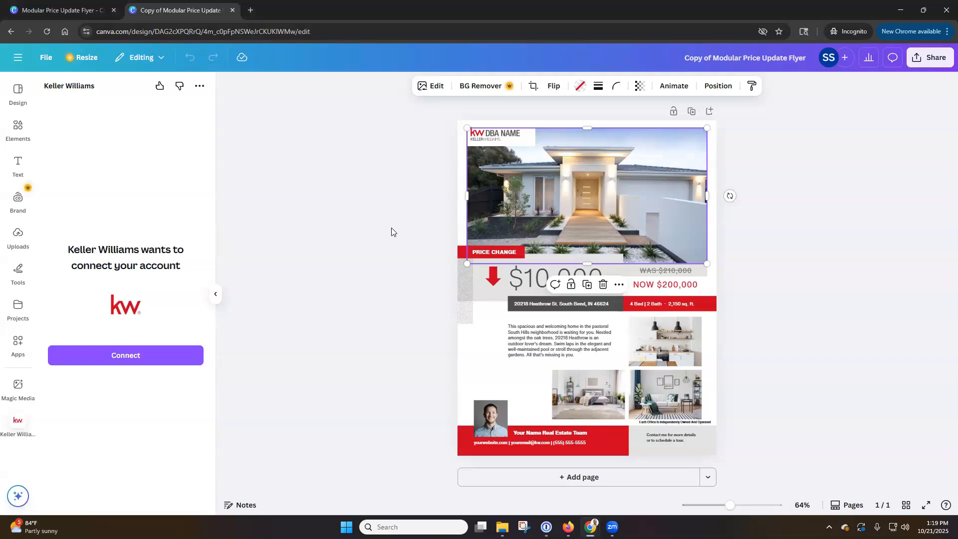
pyautogui.click(170, 358)
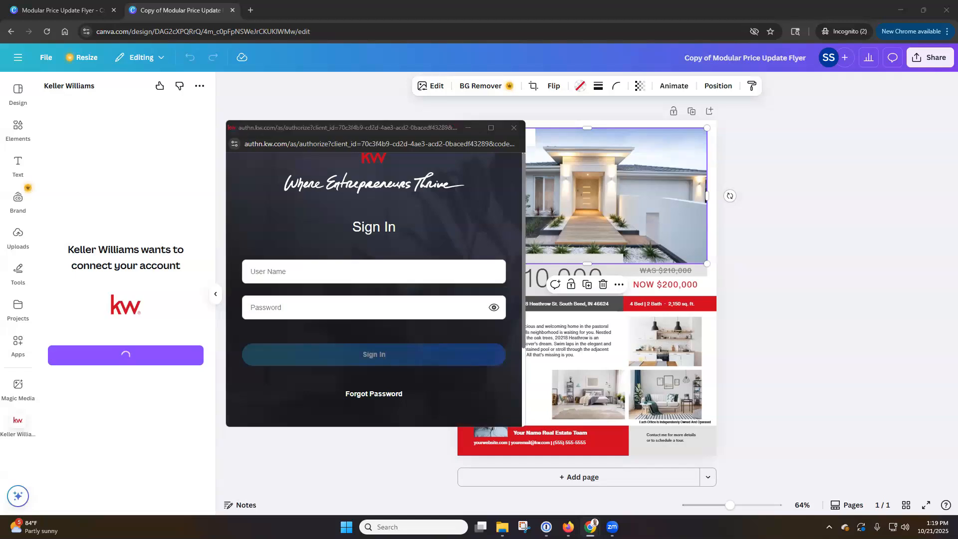
pyautogui.click(362, 268)
pyautogui.write('slmsupport87')
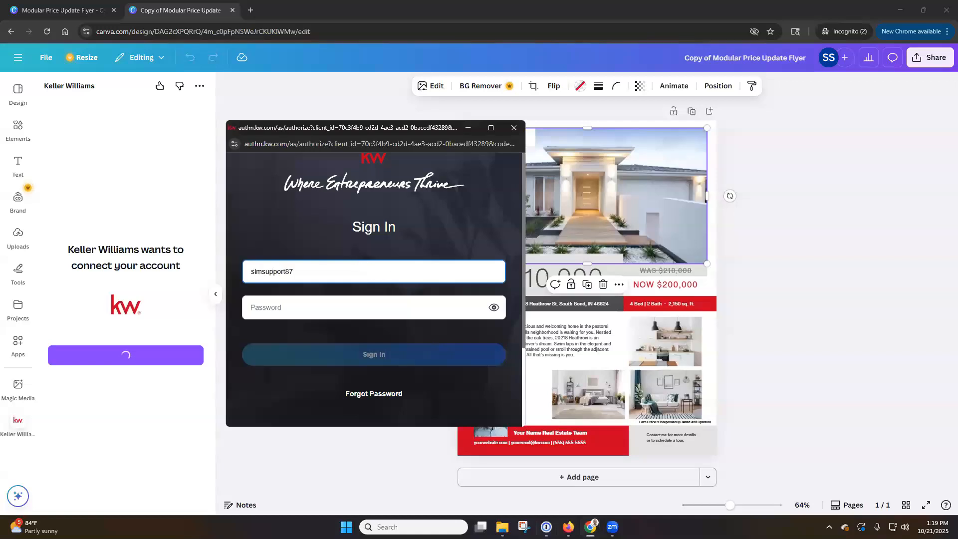
pyautogui.click(688, 256)
pyautogui.click(352, 305)
pyautogui.hotkey('ctrl', 'v')
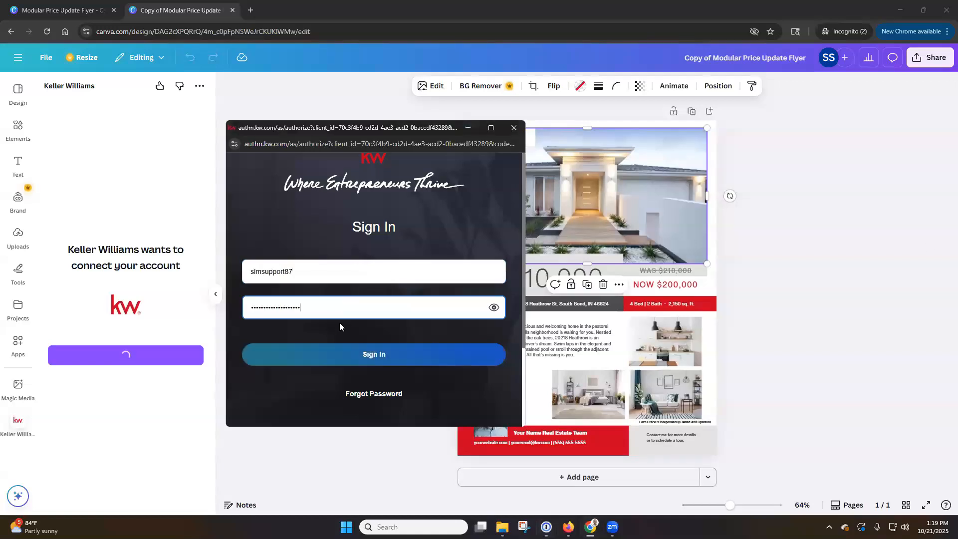
pyautogui.click(377, 356)
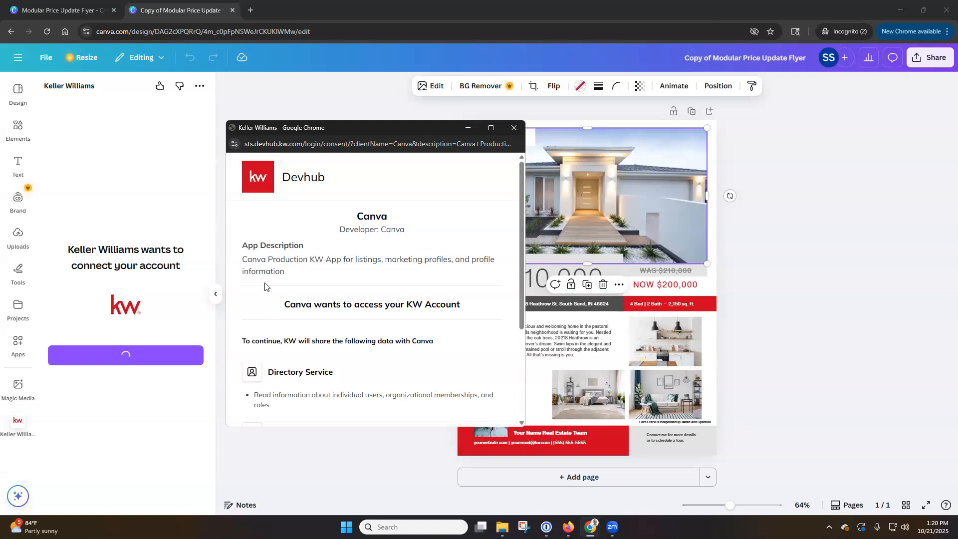
pyautogui.scroll(-3, 278, 286)
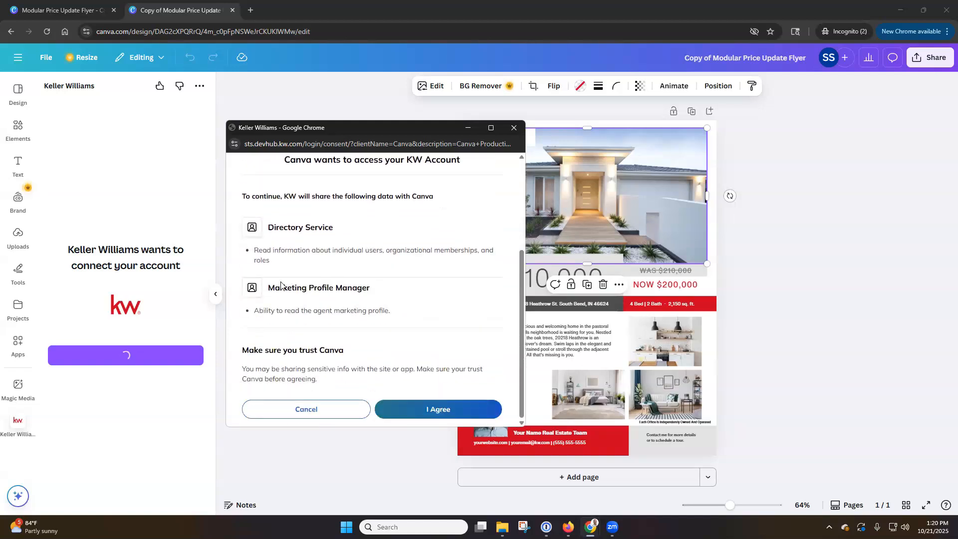
pyautogui.click(442, 411)
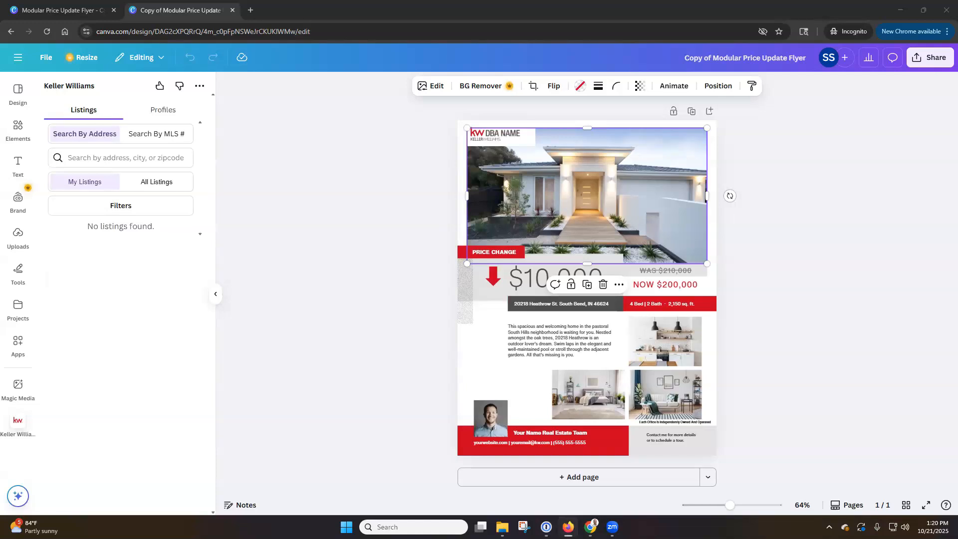
# Step: Check Profiles and All Listings in the Keller Williams panel, then reload the flyer design page
pyautogui.click(162, 110)
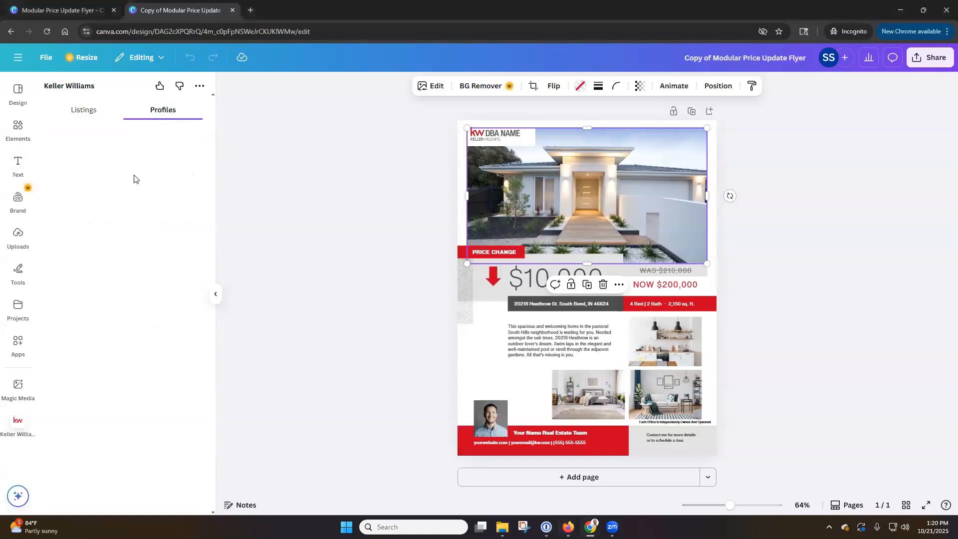
pyautogui.click(92, 116)
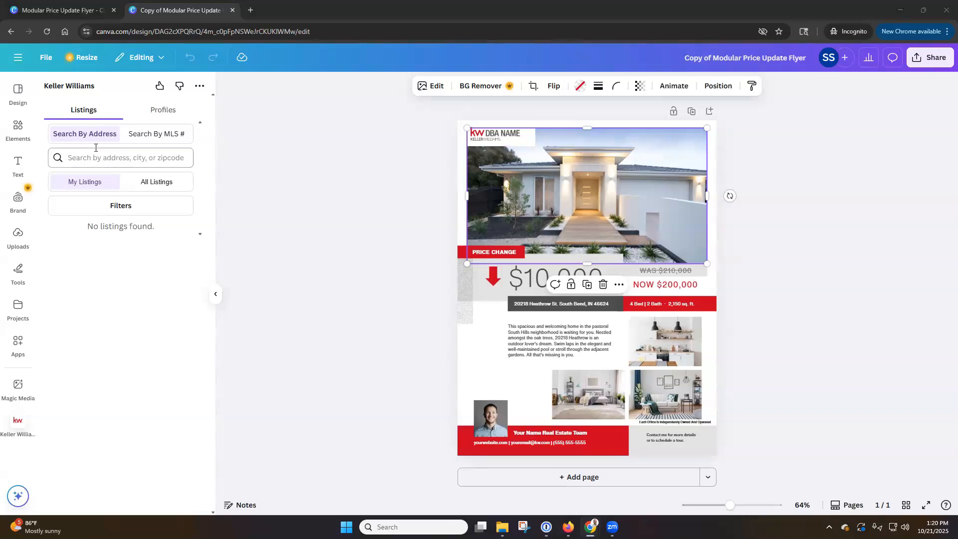
pyautogui.click(160, 187)
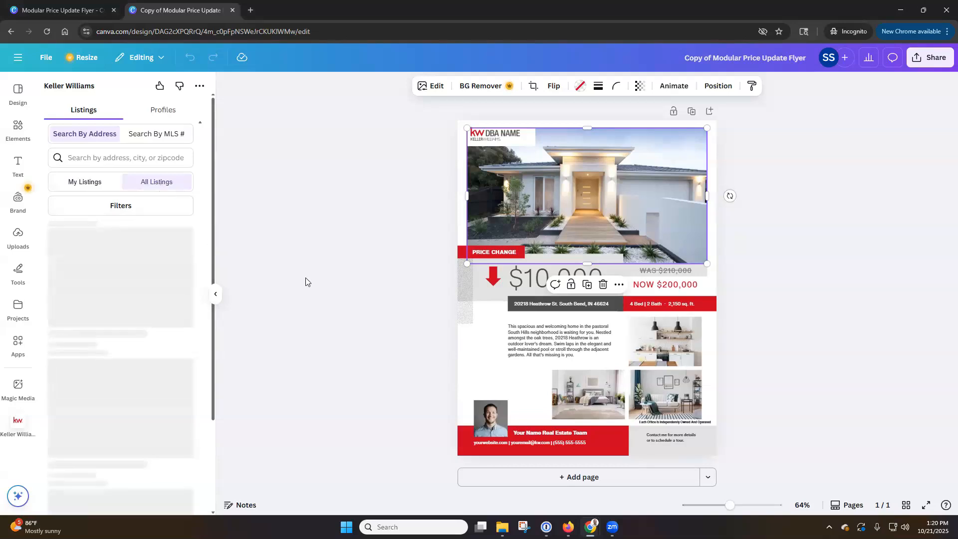
pyautogui.click(47, 34)
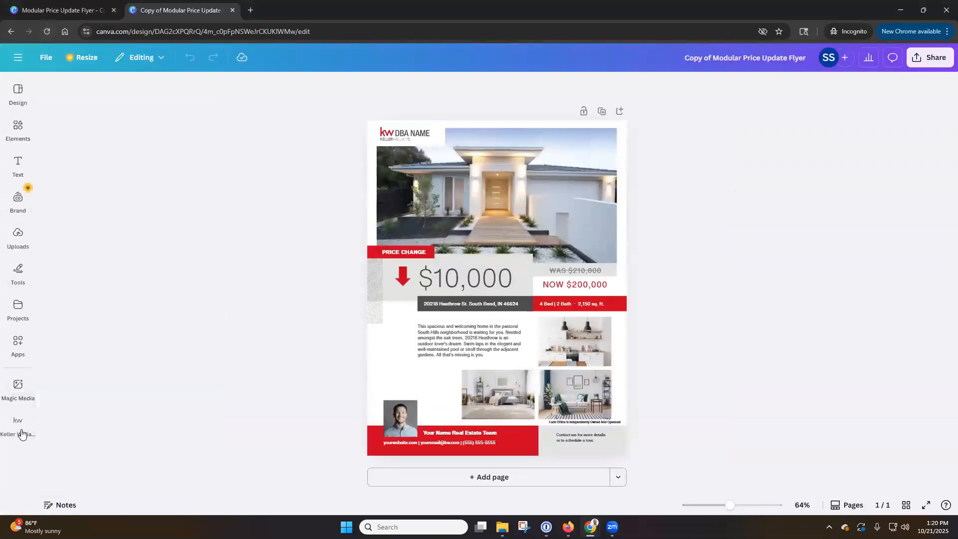
# Step: Reopen the Keller Williams app, sign in with the KW user name and saved password, and agree
pyautogui.click(18, 425)
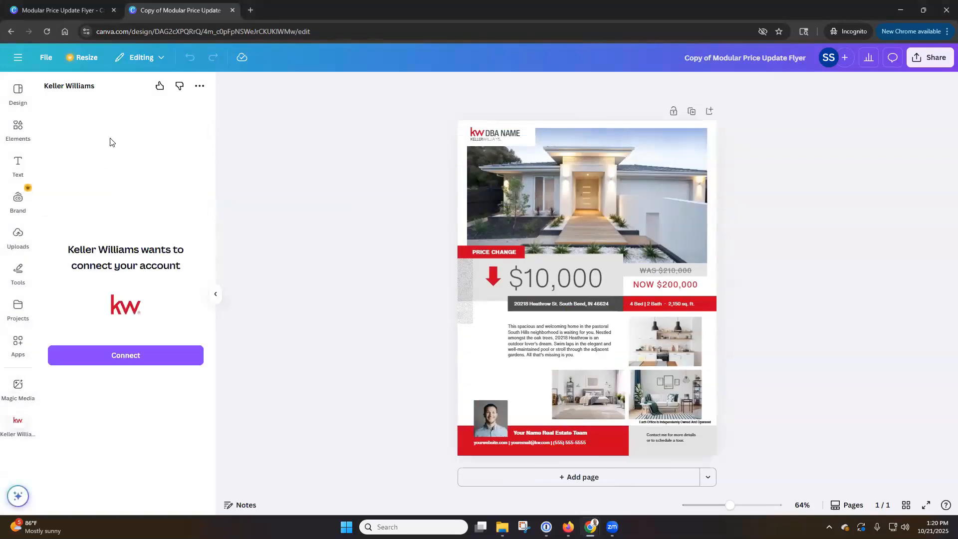
pyautogui.click(160, 364)
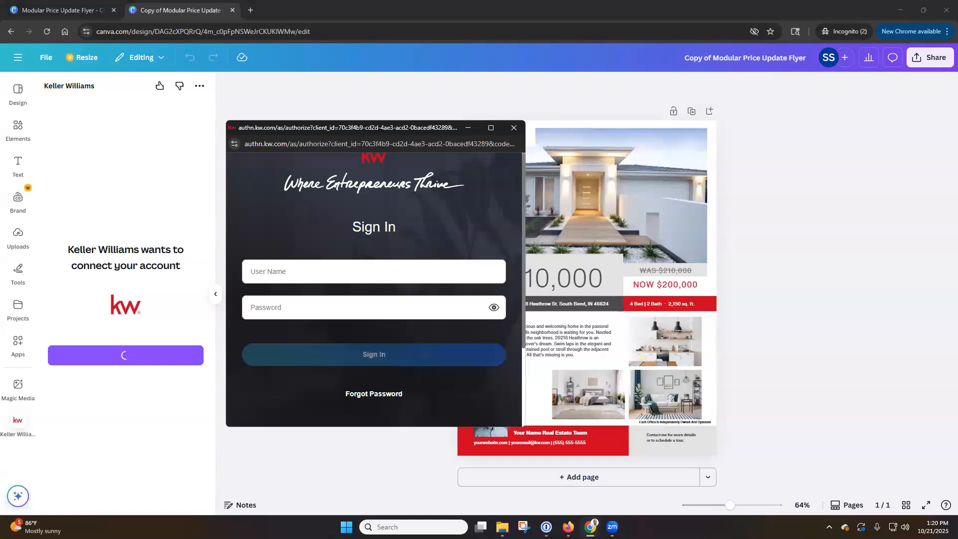
pyautogui.click(436, 272)
pyautogui.write('simsupport87')
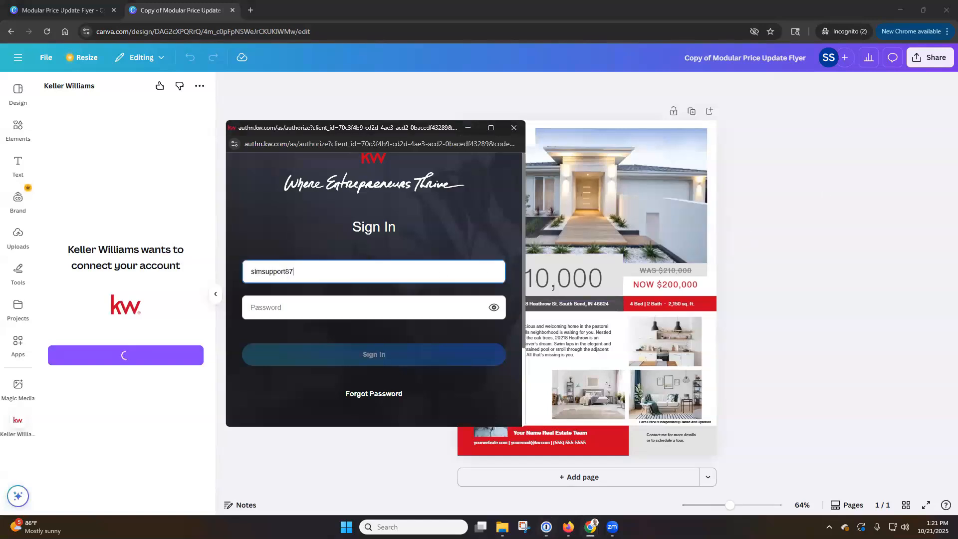
pyautogui.hotkey('alt', 'Tab')
pyautogui.click(370, 313)
pyautogui.hotkey('ctrl', 'v')
pyautogui.click(372, 356)
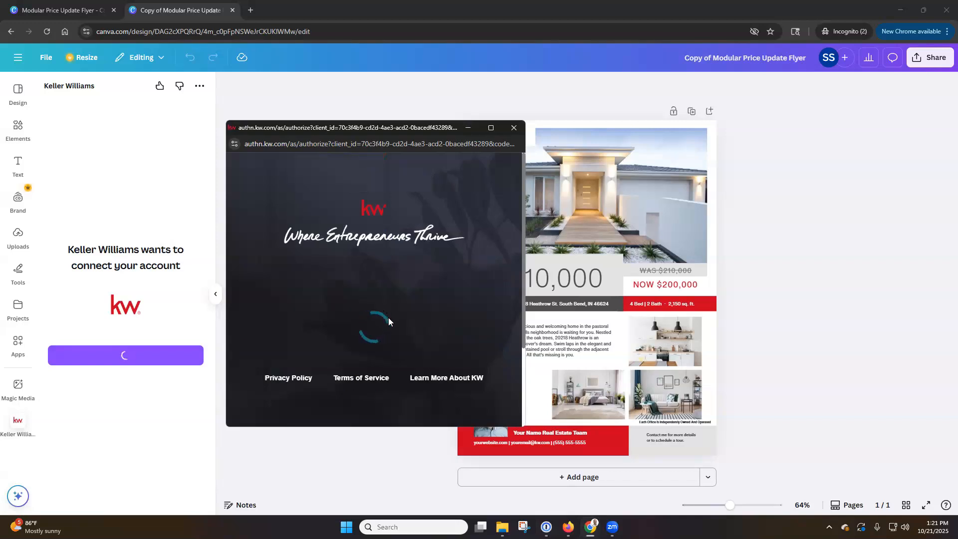
pyautogui.scroll(-3, 373, 308)
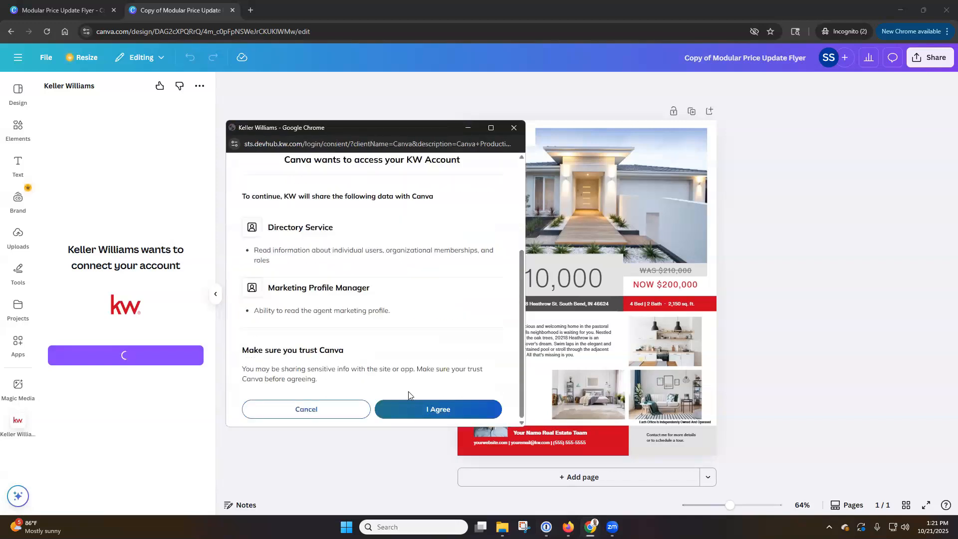
pyautogui.click(416, 409)
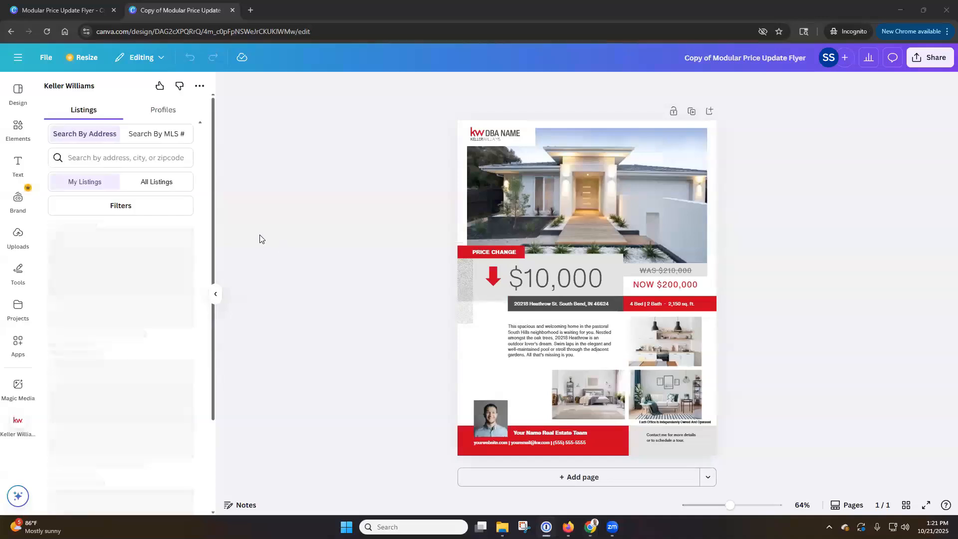
pyautogui.click(148, 181)
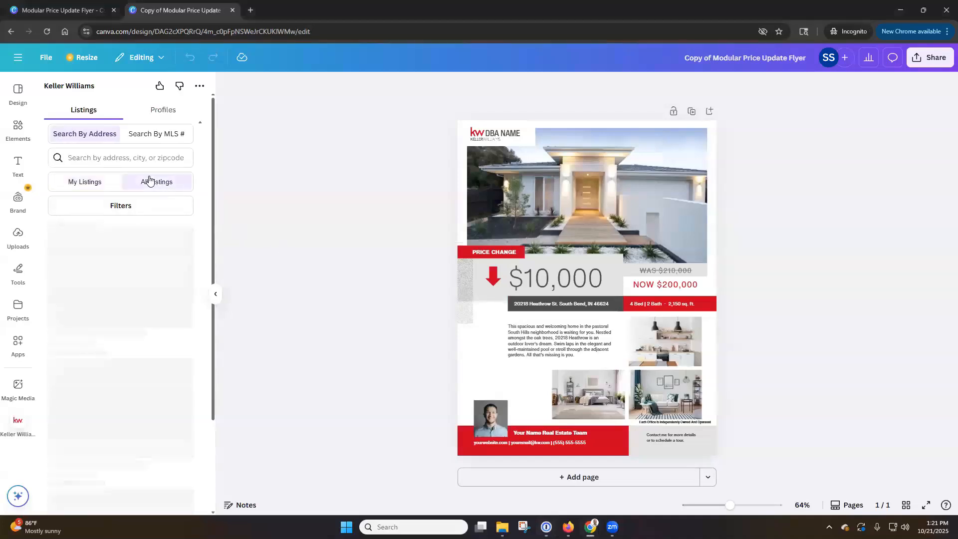
pyautogui.click(161, 114)
pyautogui.click(89, 115)
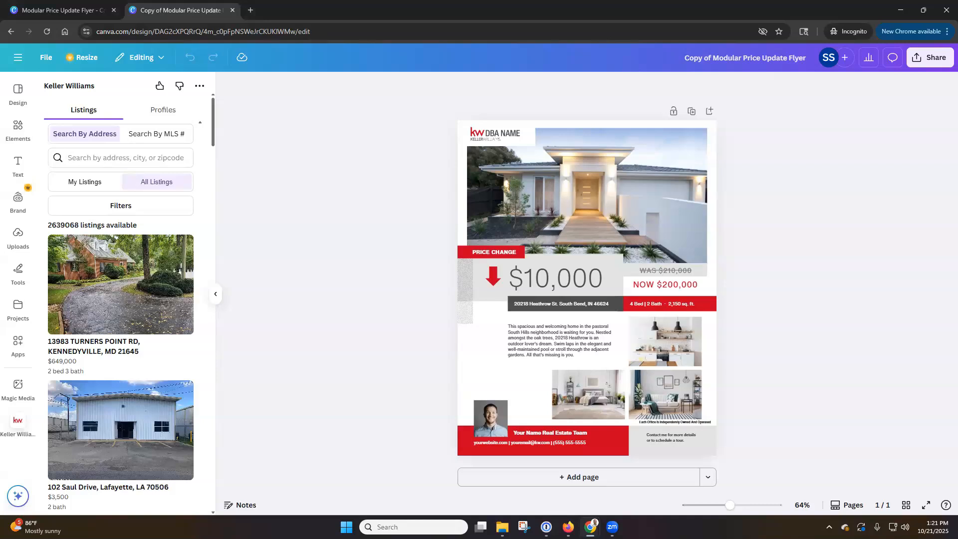
pyautogui.click(99, 183)
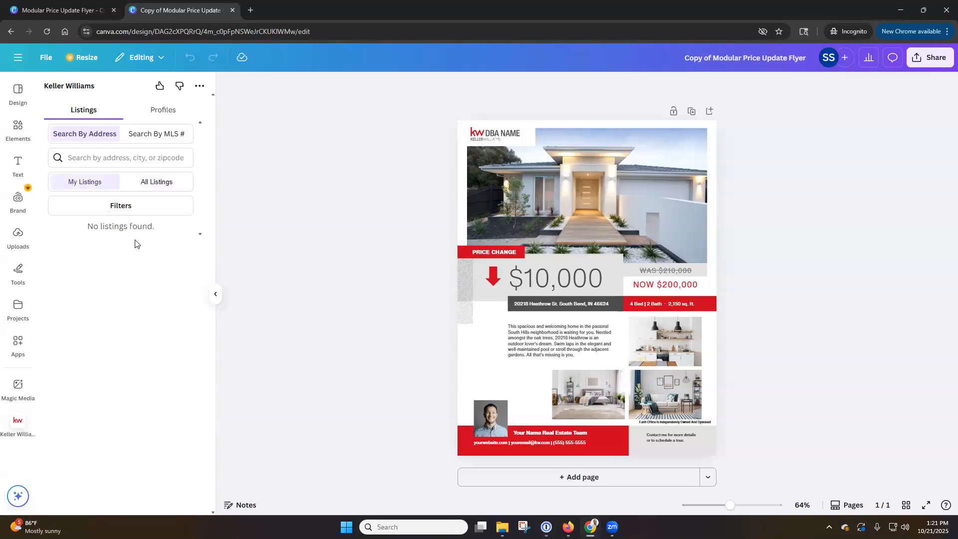
pyautogui.click(177, 184)
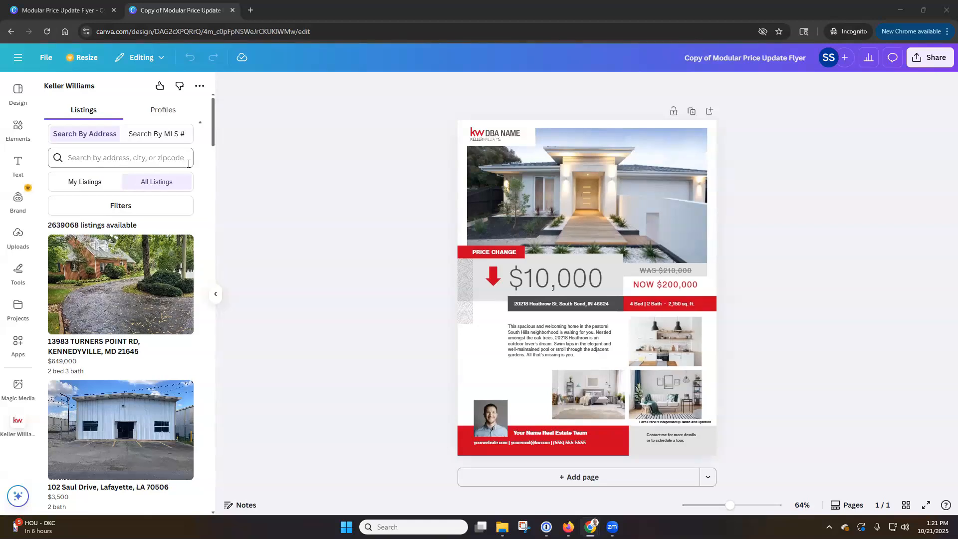
pyautogui.scroll(-8, 189, 164)
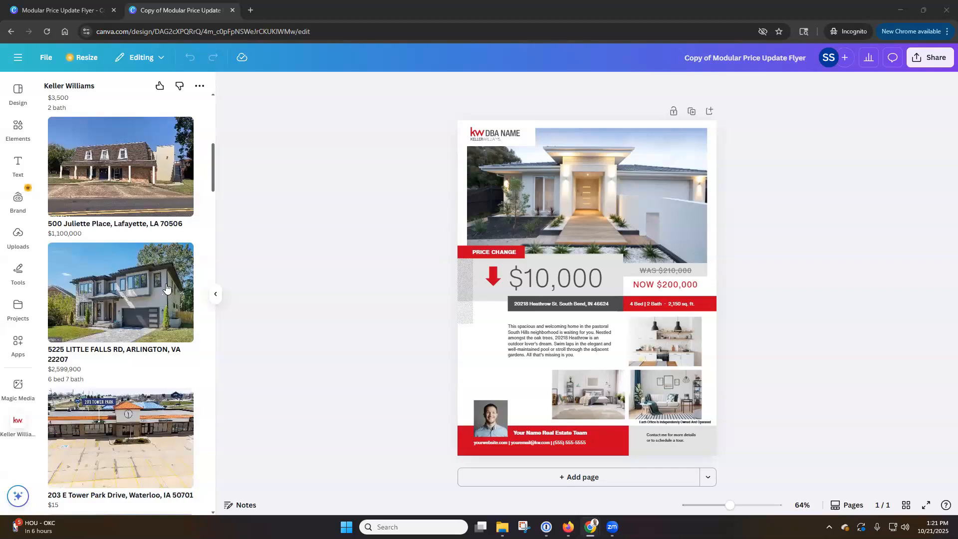
pyautogui.click(166, 288)
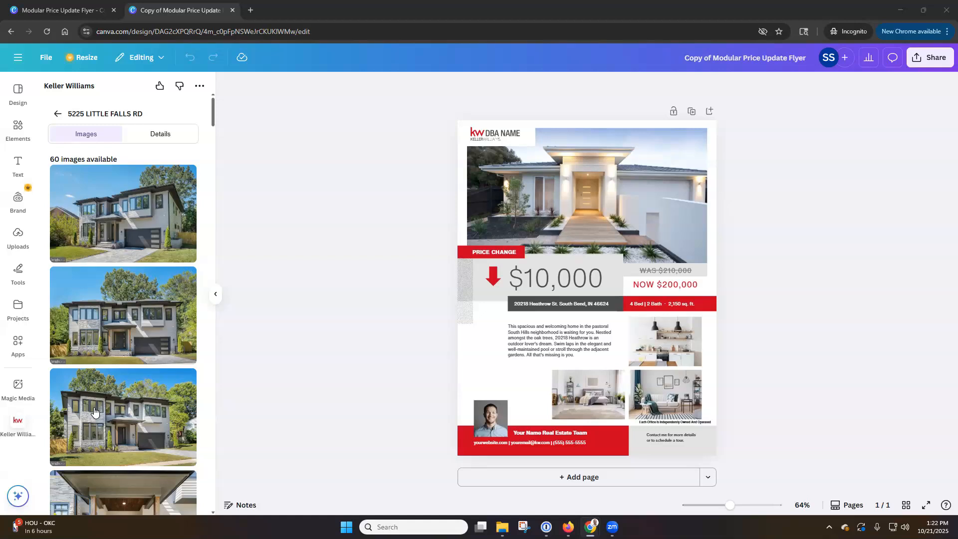
# Step: Drop the Little Falls Rd exterior shot into the flyer's main photo and adjust its crop position
pyautogui.moveTo(95, 411); pyautogui.dragTo(567, 199)
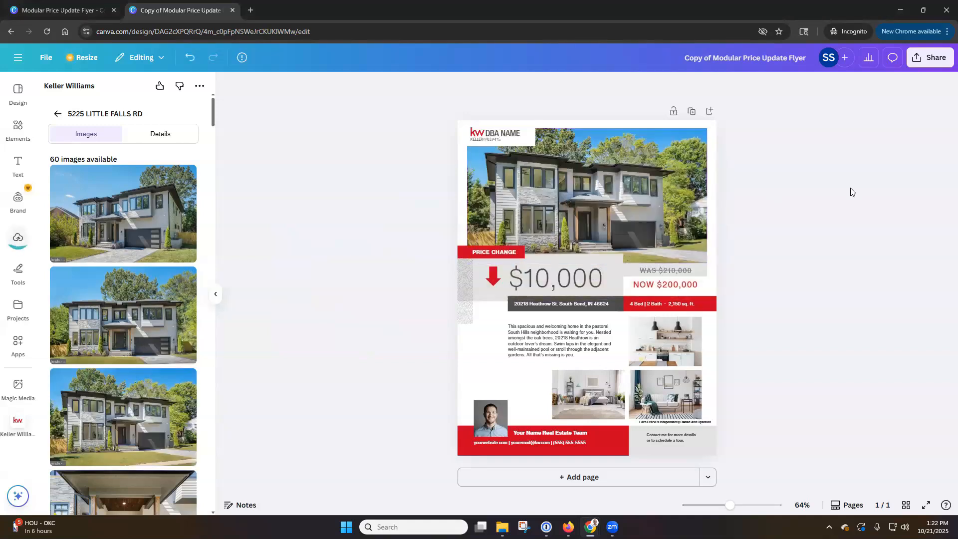
pyautogui.doubleClick(574, 194)
pyautogui.moveTo(586, 184); pyautogui.dragTo(586, 167)
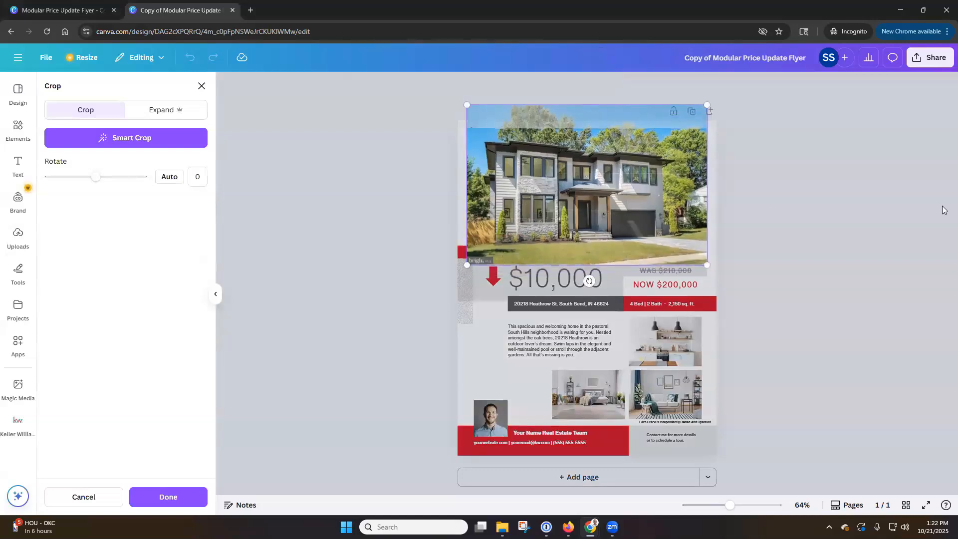
pyautogui.click(942, 210)
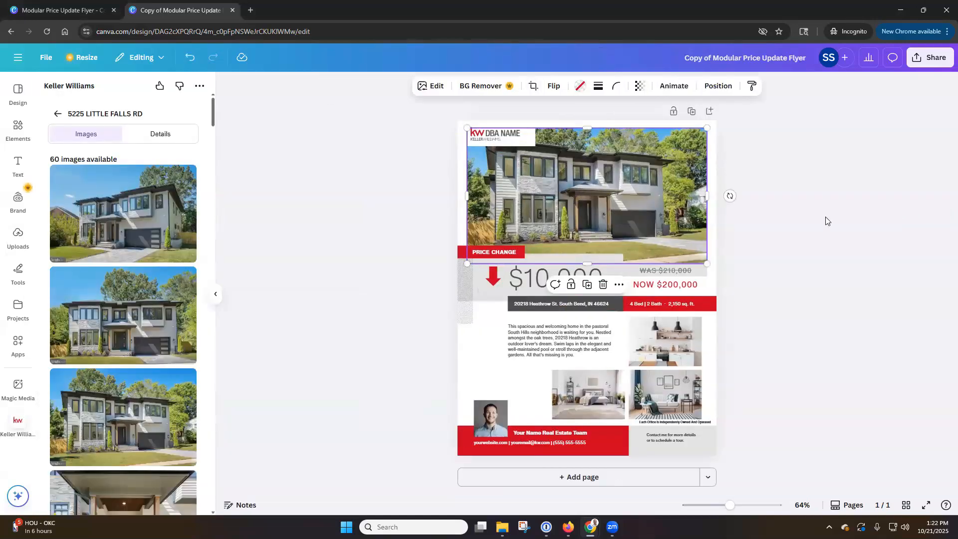
pyautogui.doubleClick(586, 193)
pyautogui.moveTo(601, 188); pyautogui.dragTo(600, 195)
pyautogui.click(904, 213)
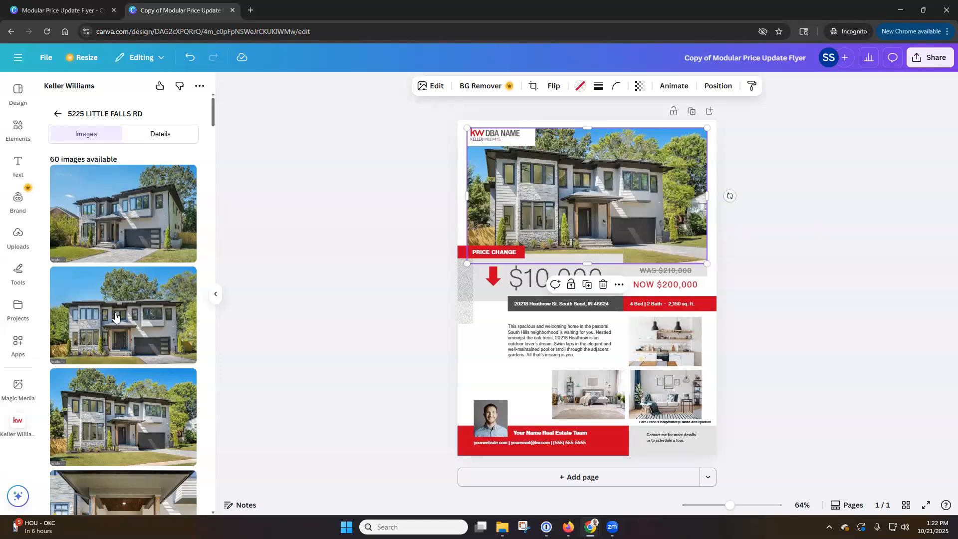
# Step: Place the listing's dining-room, living-room and kitchen photos into the flyer's three small frames
pyautogui.scroll(-3, 116, 315)
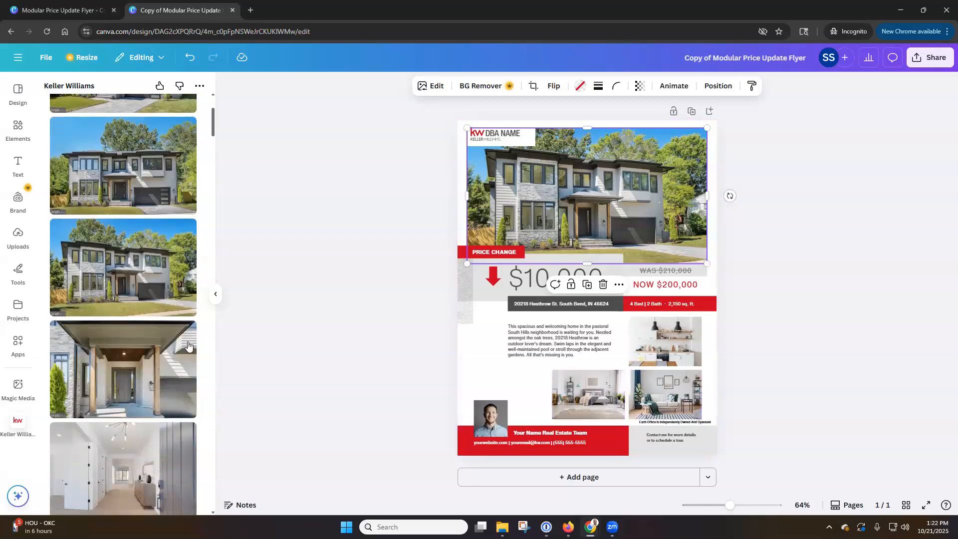
pyautogui.scroll(-5, 155, 342)
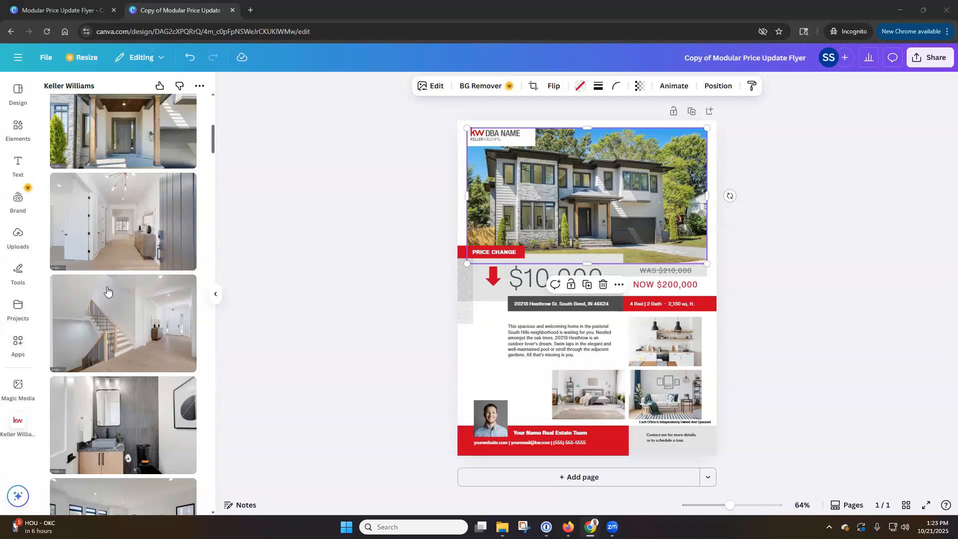
pyautogui.scroll(-1, 114, 289)
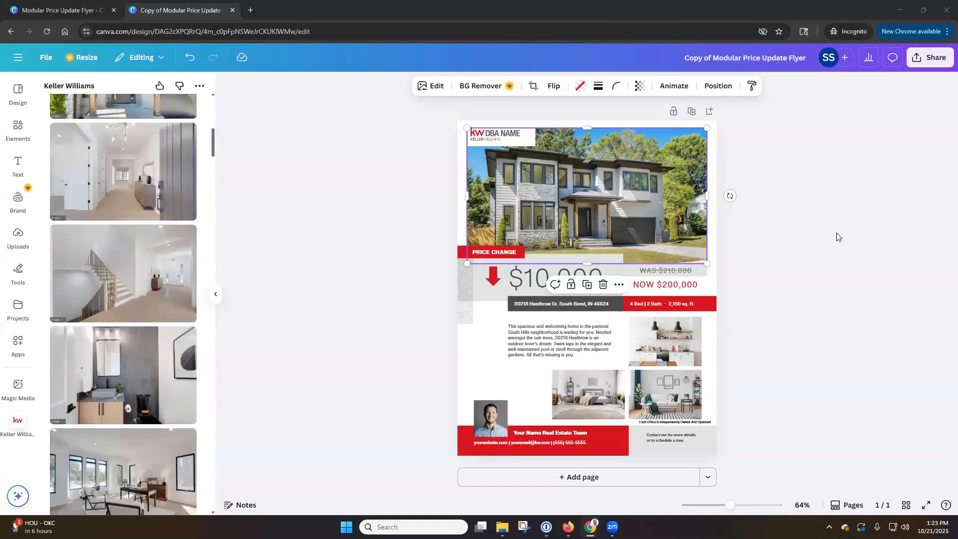
pyautogui.click(752, 241)
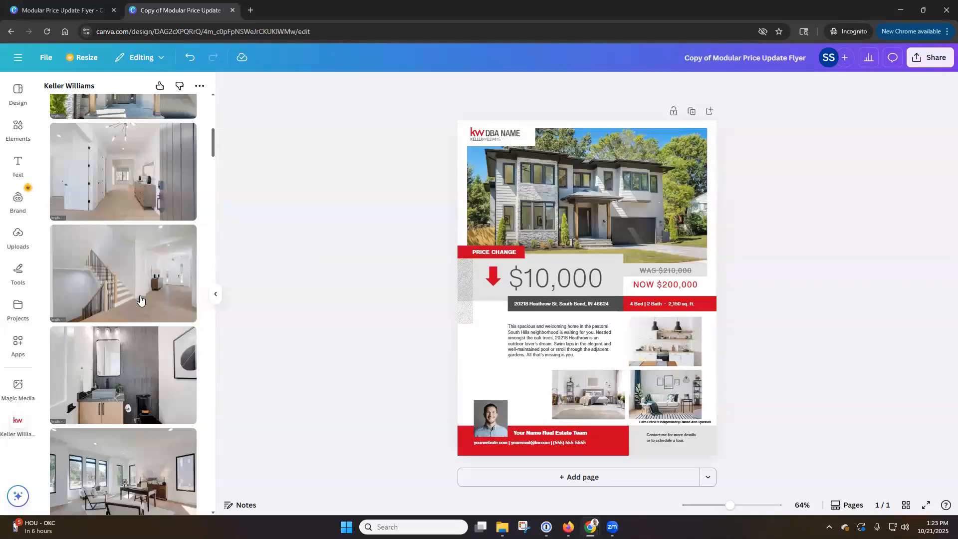
pyautogui.scroll(-2, 141, 300)
pyautogui.scroll(-2, 141, 299)
pyautogui.moveTo(140, 300); pyautogui.dragTo(653, 336)
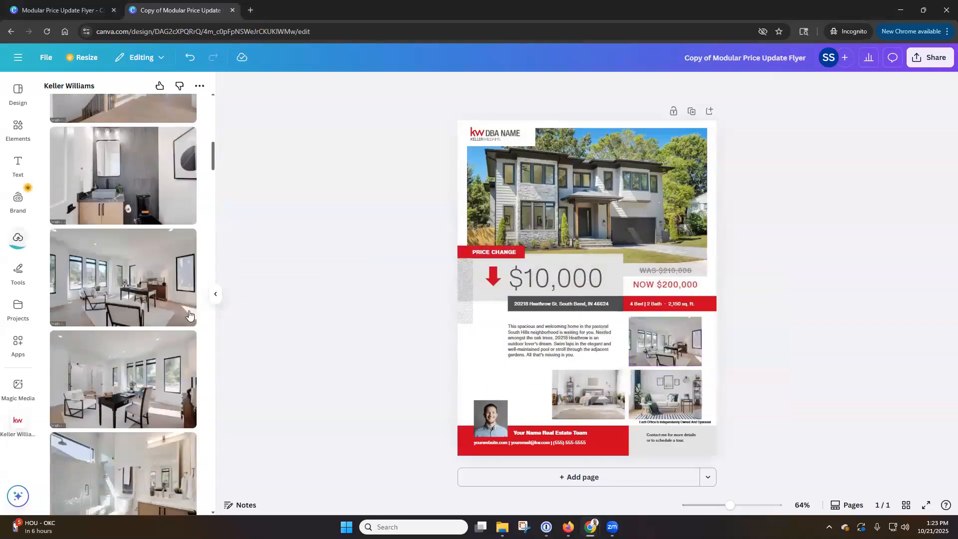
pyautogui.scroll(-2, 132, 324)
pyautogui.scroll(-3, 132, 324)
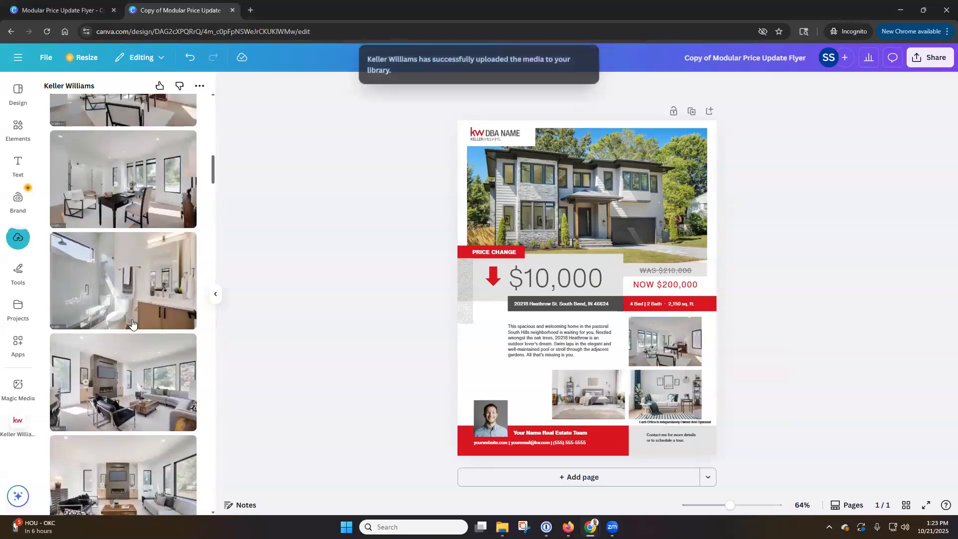
pyautogui.moveTo(133, 327); pyautogui.dragTo(653, 376)
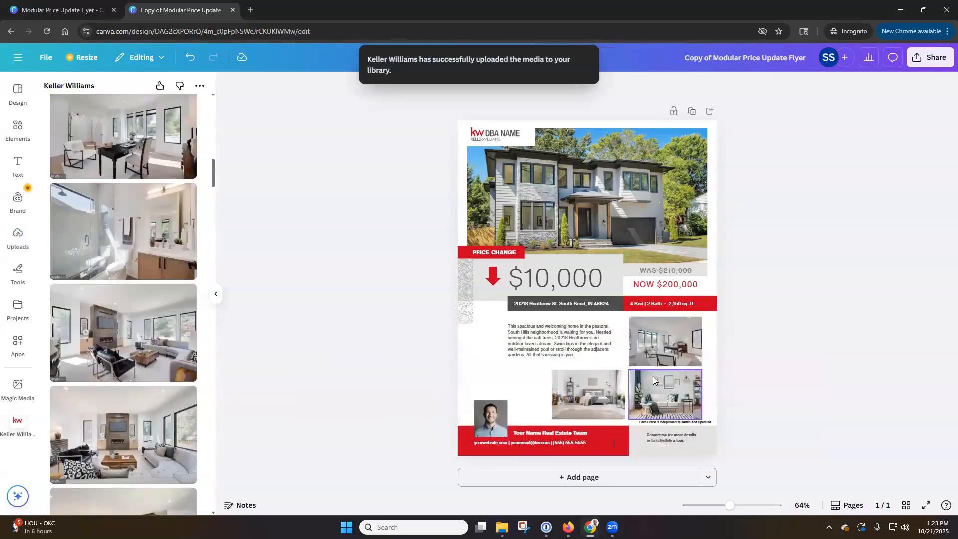
pyautogui.scroll(-3, 156, 314)
pyautogui.scroll(-6, 156, 314)
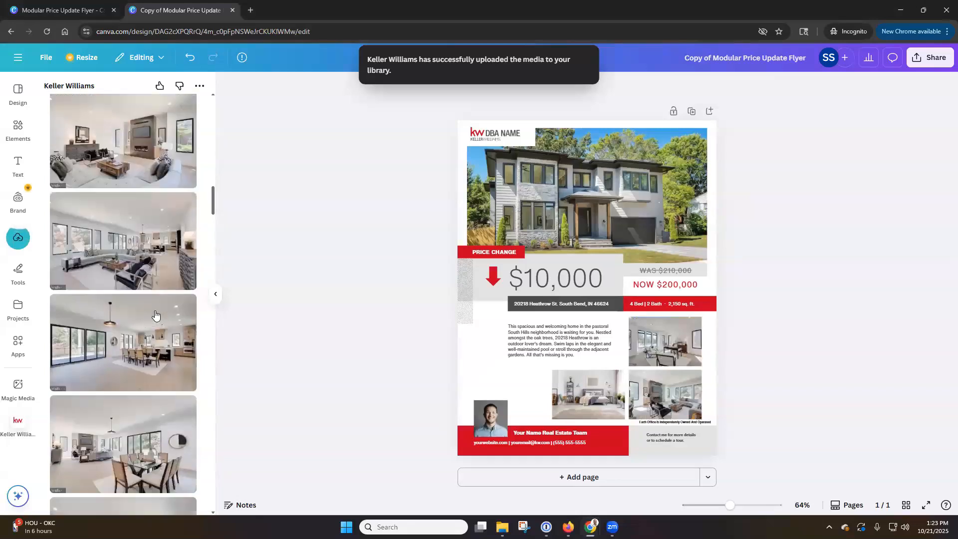
pyautogui.scroll(-1, 156, 315)
pyautogui.moveTo(123, 345); pyautogui.dragTo(573, 385)
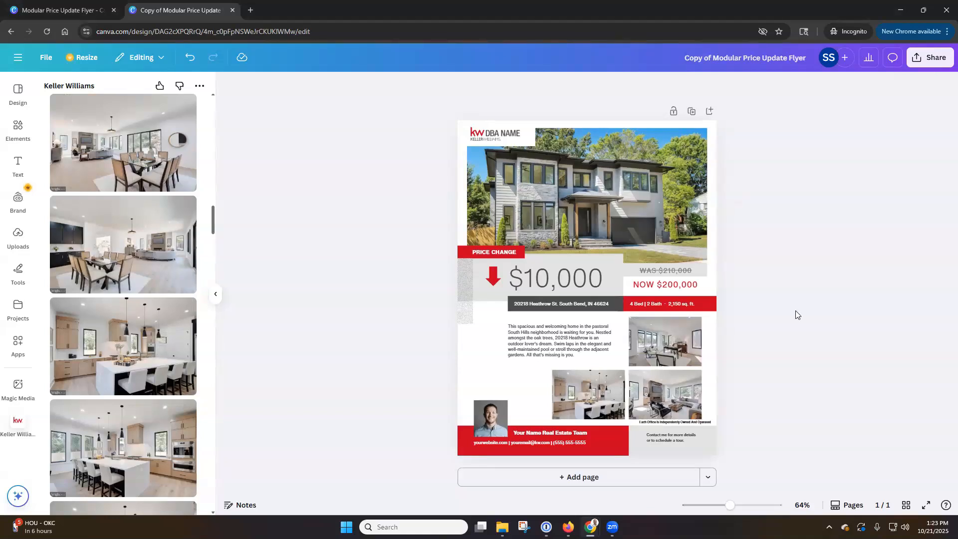
pyautogui.scroll(10, 202, 320)
pyautogui.scroll(10, 202, 319)
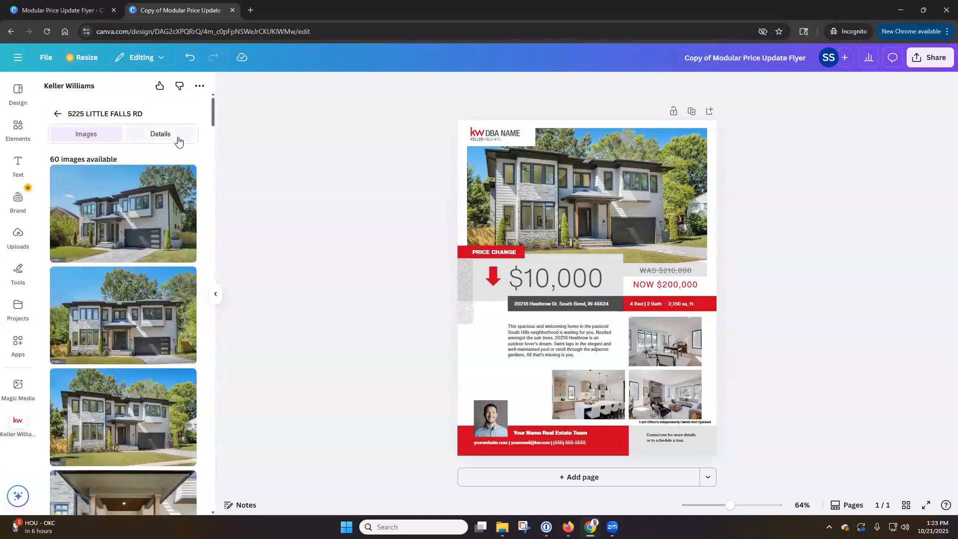
# Step: Replace the flyer's old price with the original list price, labelled WAS
pyautogui.click(178, 142)
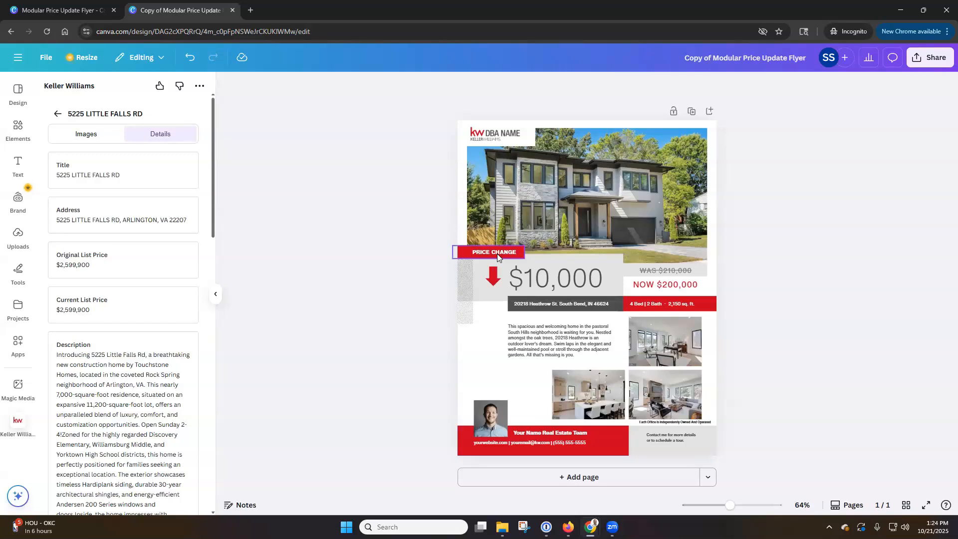
pyautogui.moveTo(87, 267); pyautogui.dragTo(665, 273)
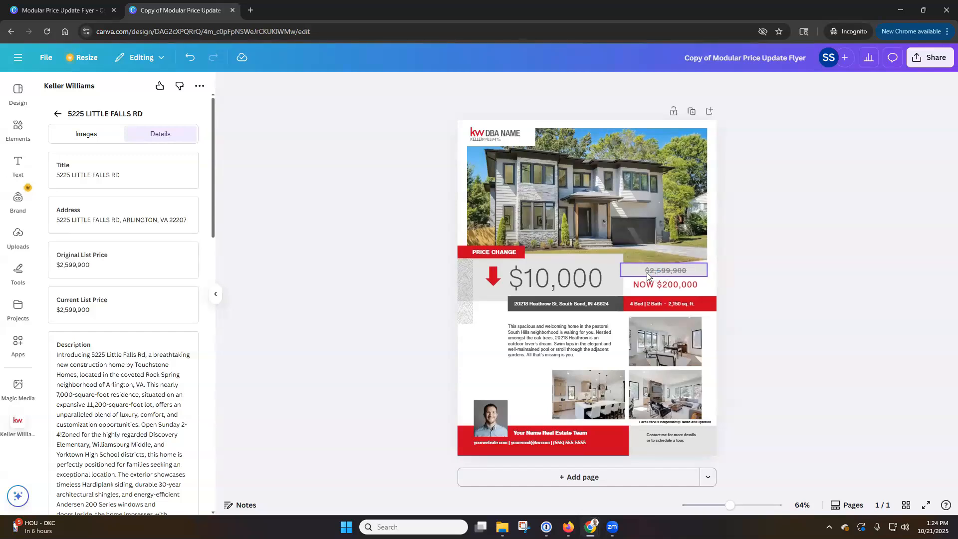
pyautogui.click(647, 274)
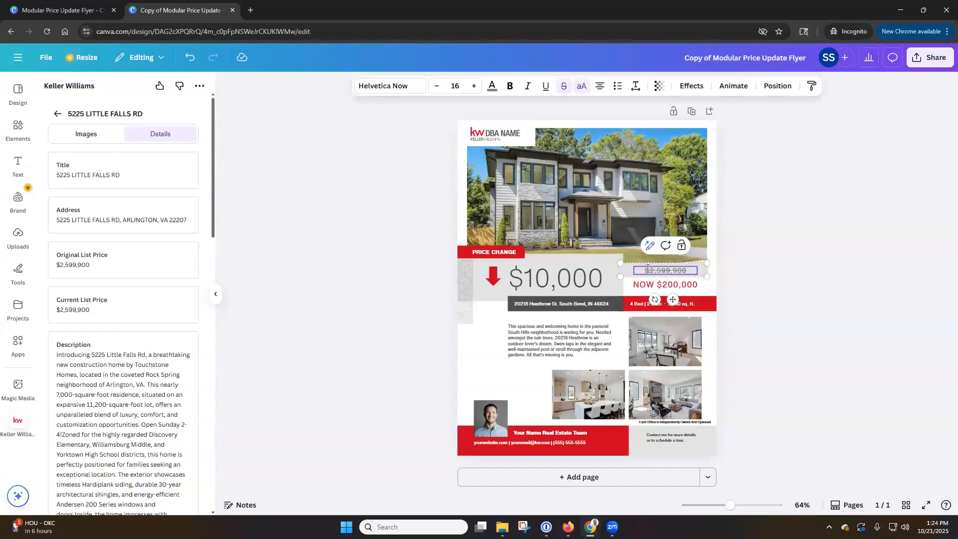
pyautogui.write('WAS')
pyautogui.click(817, 264)
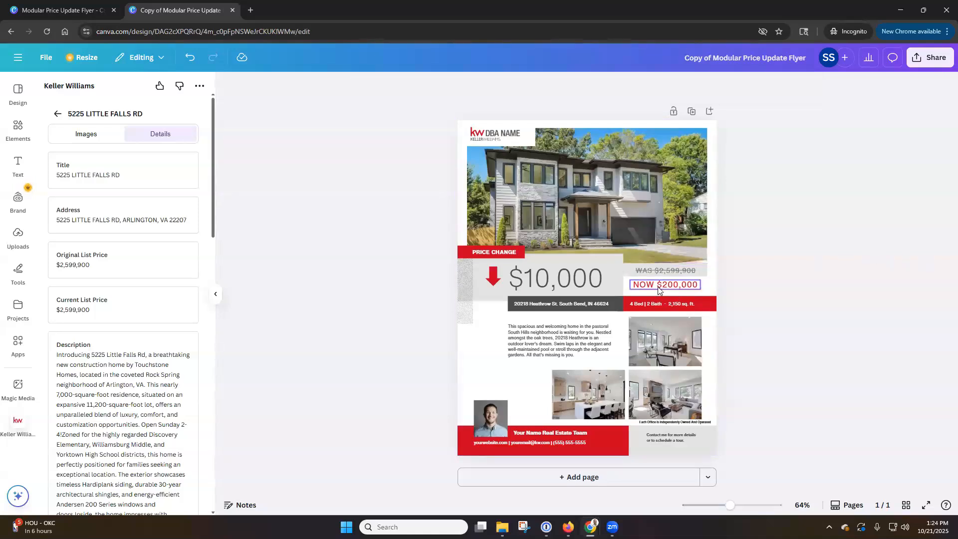
# Step: Change the NOW price to $2,499,000 and widen its box to fit one line
pyautogui.doubleClick(666, 286)
pyautogui.click(674, 285)
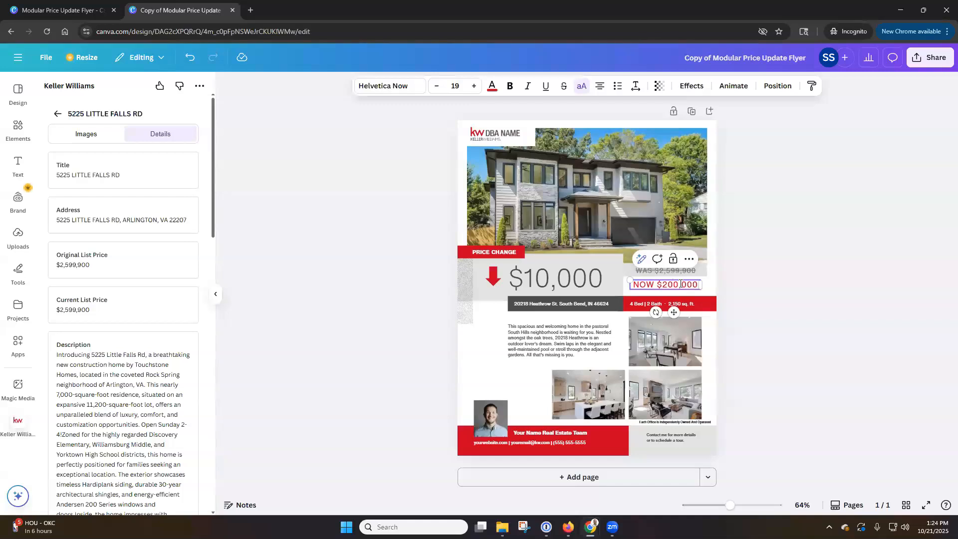
pyautogui.press('BackSpace')
pyautogui.write(',499')
pyautogui.press('Delete')
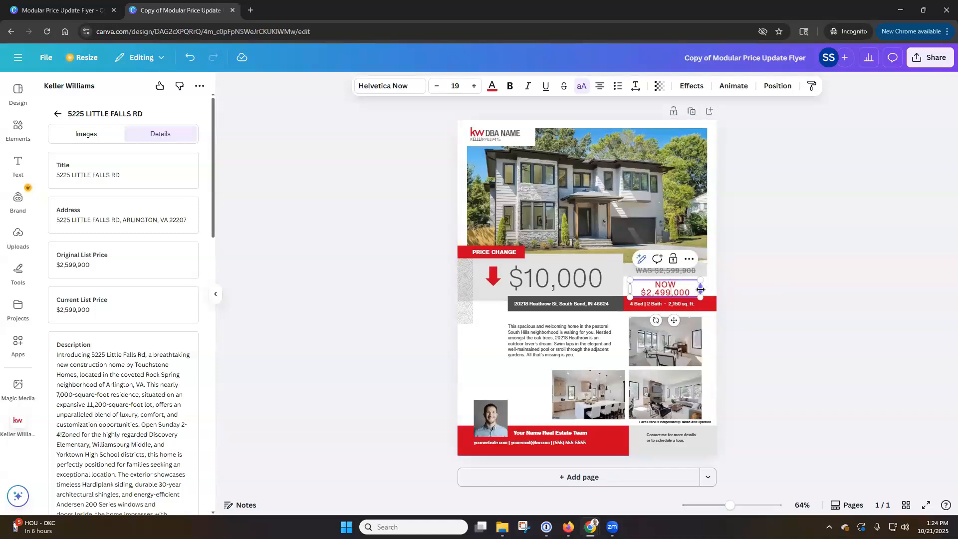
pyautogui.moveTo(702, 289); pyautogui.dragTo(710, 290)
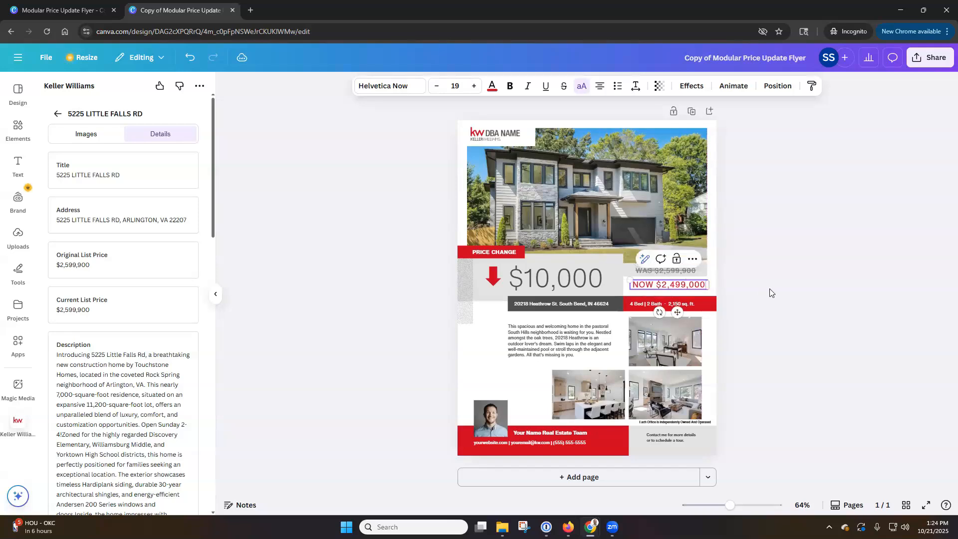
pyautogui.click(727, 291)
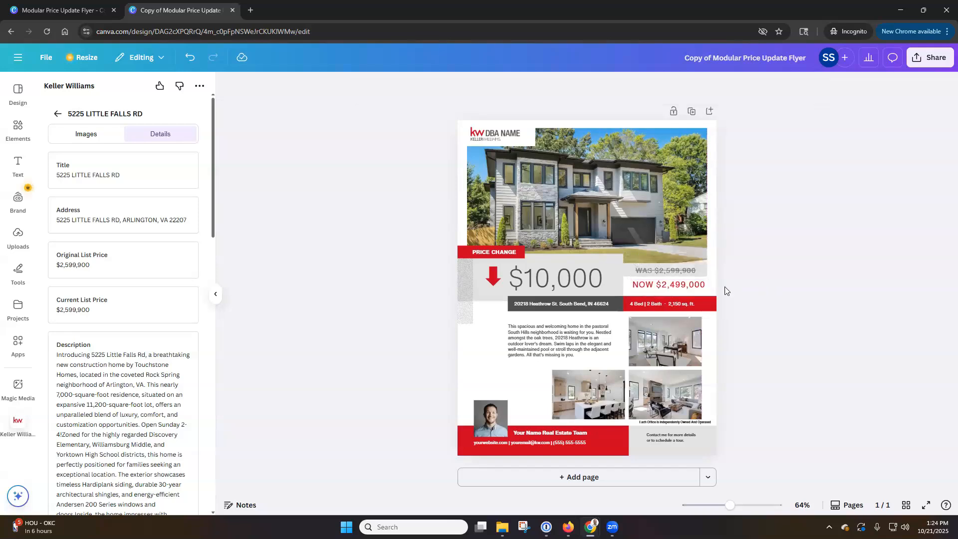
# Step: Change the price-drop amount from $10,000 to $100,000 and widen its box to fit
pyautogui.click(543, 278)
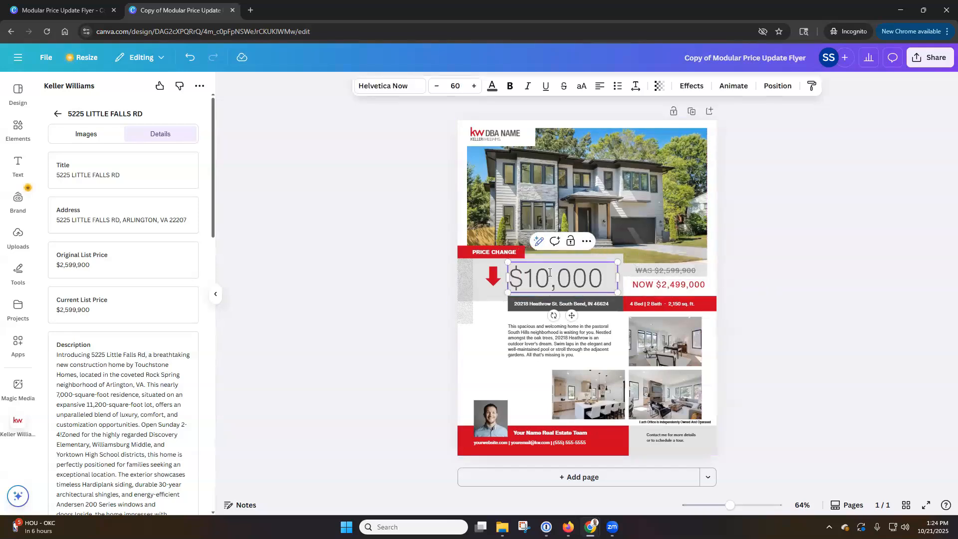
pyautogui.click(549, 272)
pyautogui.write('0')
pyautogui.moveTo(618, 291); pyautogui.dragTo(624, 290)
pyautogui.click(827, 302)
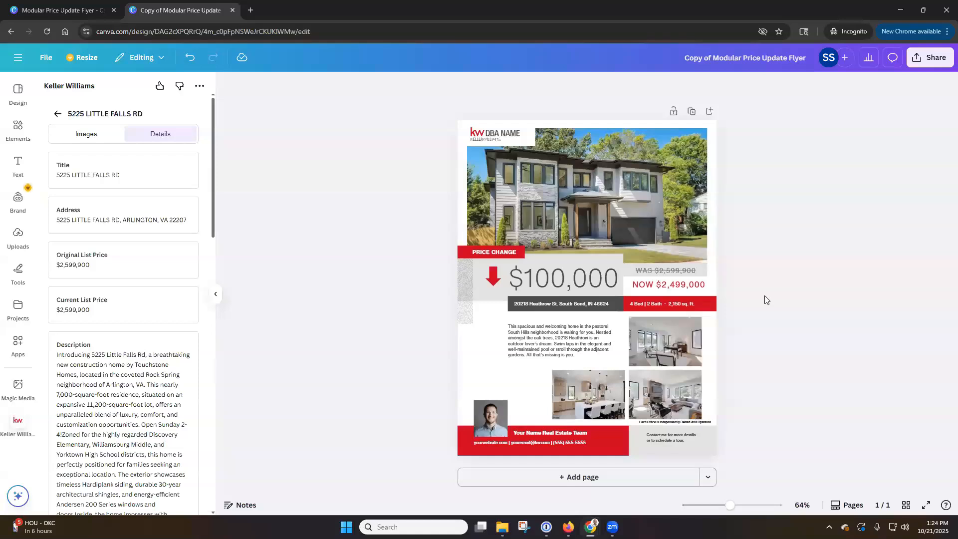
# Step: Nudge the NOW $2,499,000 price slightly to the left
pyautogui.click(666, 286)
pyautogui.moveTo(666, 289); pyautogui.dragTo(665, 284)
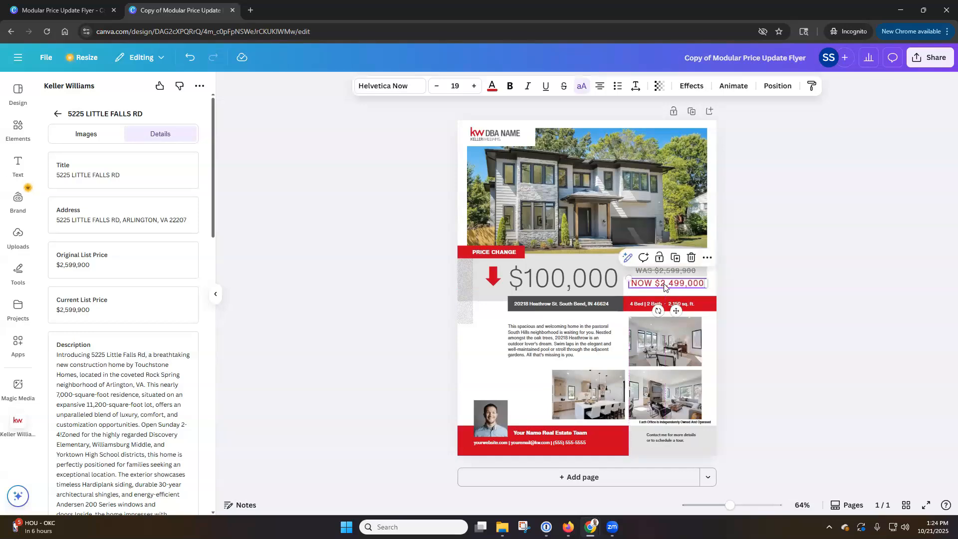
pyautogui.click(763, 280)
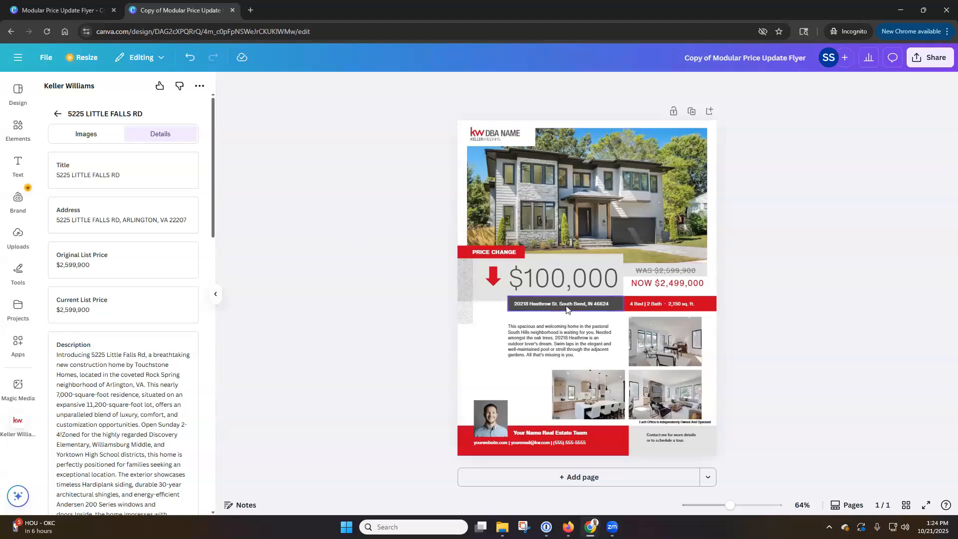
pyautogui.moveTo(158, 223); pyautogui.dragTo(547, 308)
pyautogui.moveTo(120, 411); pyautogui.dragTo(520, 342)
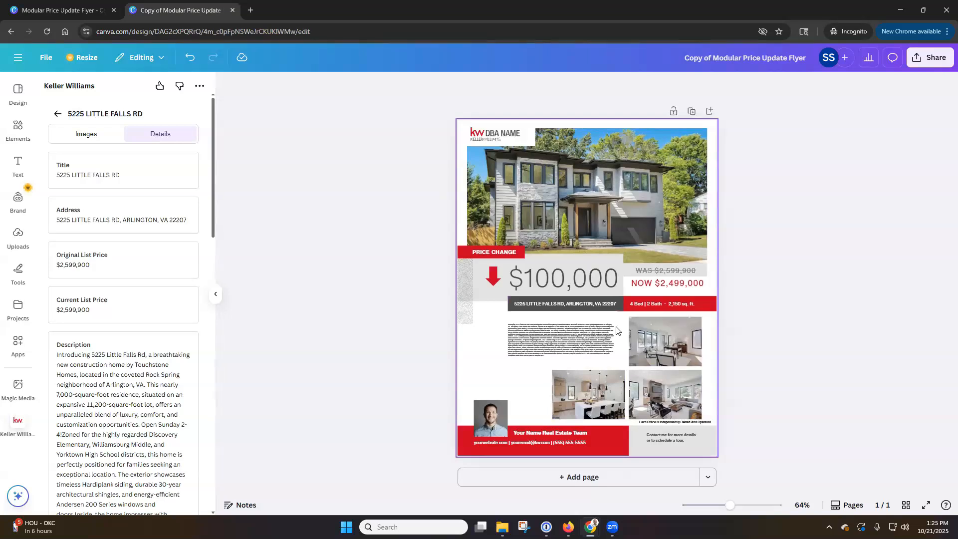
pyautogui.scroll(-1, 136, 249)
# Step: Shift the NOW $2,499,000 price left, then slightly right, until it lines up under WAS
pyautogui.scroll(-1, 136, 249)
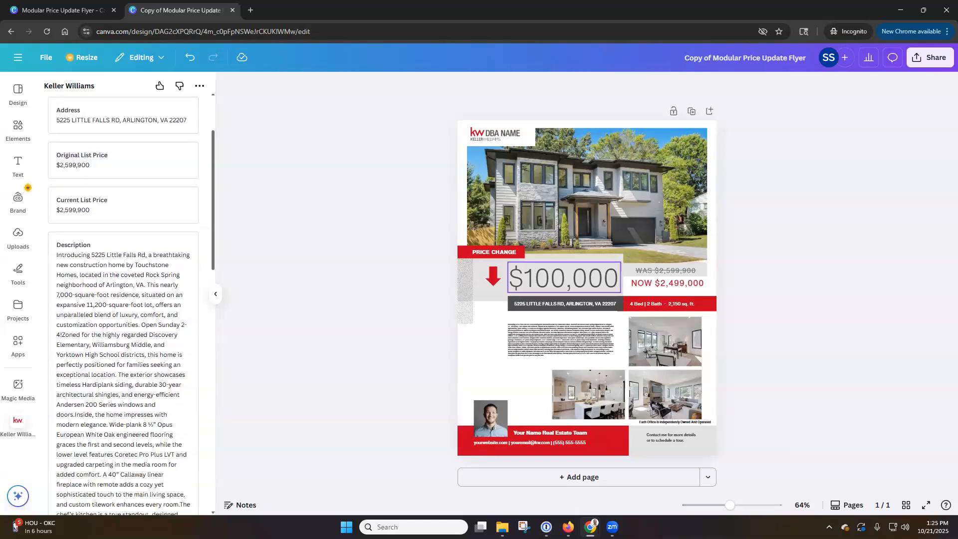
pyautogui.click(674, 287)
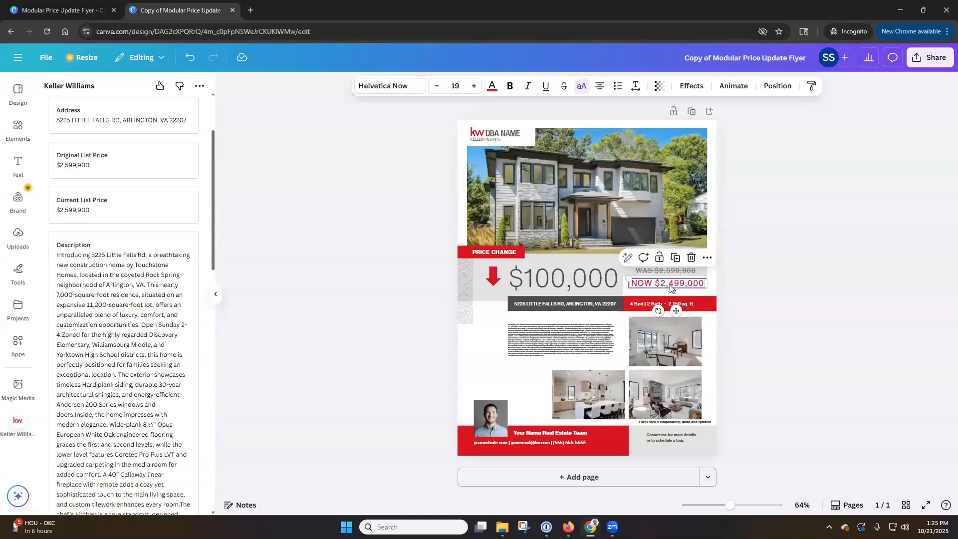
pyautogui.moveTo(670, 288); pyautogui.dragTo(667, 285)
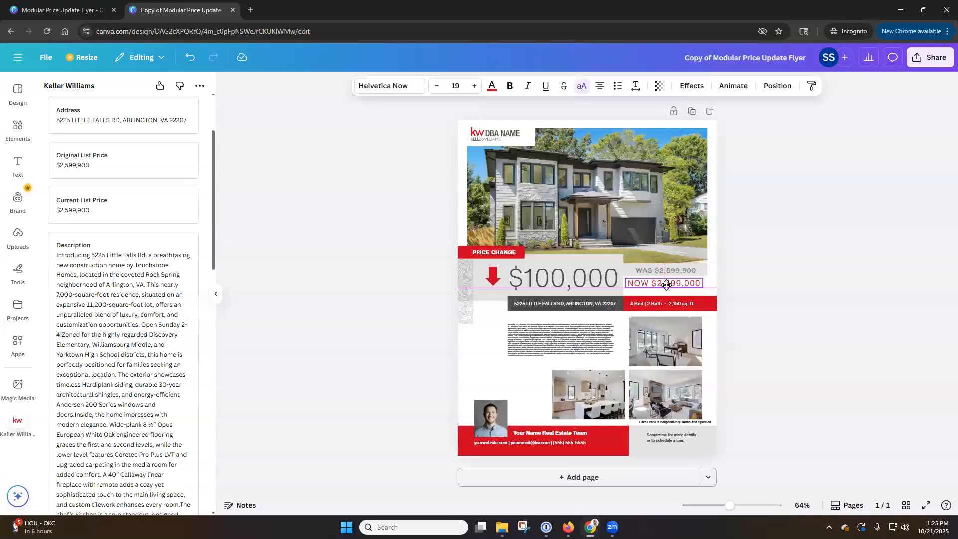
pyautogui.moveTo(667, 285); pyautogui.dragTo(669, 283)
pyautogui.click(737, 296)
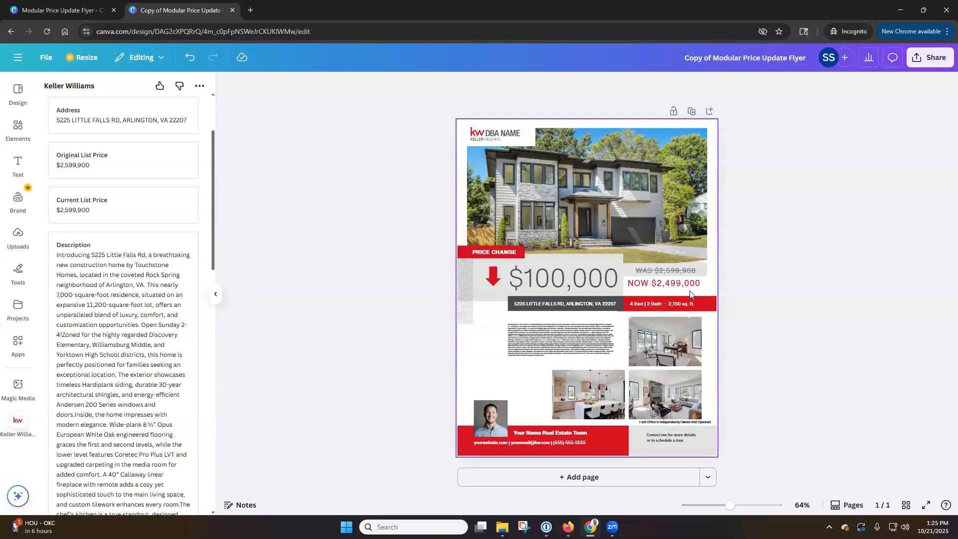
pyautogui.click(664, 284)
pyautogui.moveTo(665, 283); pyautogui.dragTo(666, 283)
pyautogui.click(769, 291)
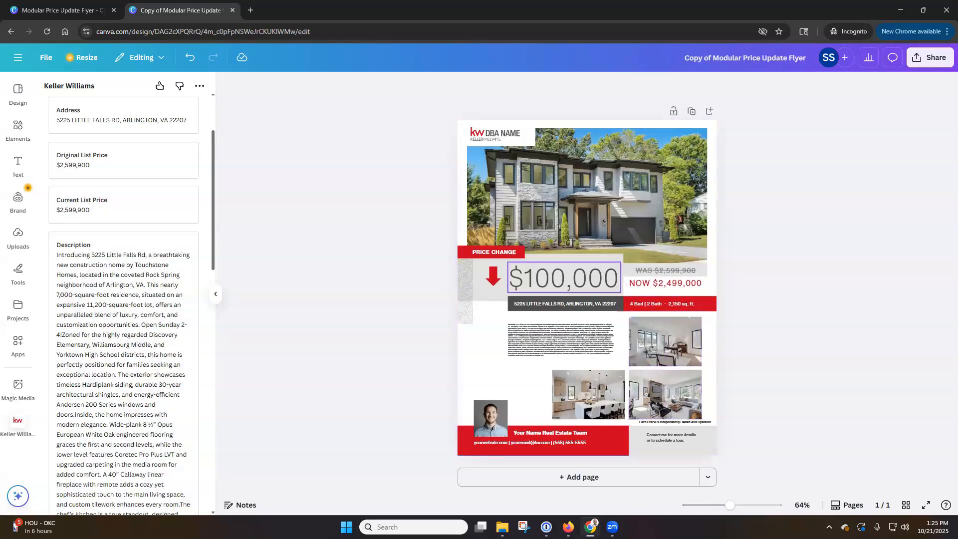
# Step: Edit the stats line to read 6 Bed | 7 Bath | 6,826 sq. ft
pyautogui.click(136, 273)
pyautogui.scroll(-8, 136, 272)
pyautogui.scroll(-7, 135, 272)
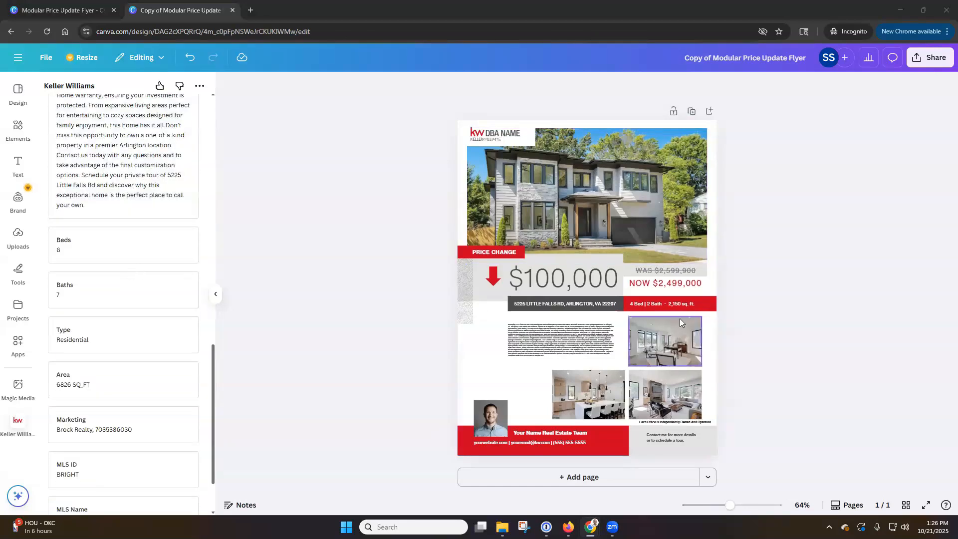
pyautogui.doubleClick(657, 305)
pyautogui.click(645, 303)
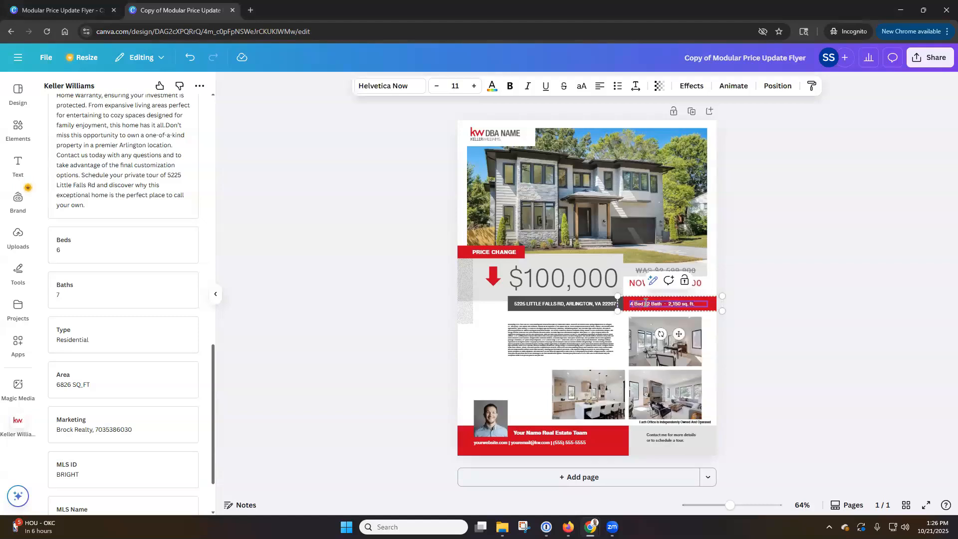
pyautogui.write('6')
pyautogui.write('7')
pyautogui.press('BackSpace')
pyautogui.press('BackSpace')
pyautogui.press('BackSpace')
pyautogui.write('6,826')
pyautogui.click(762, 290)
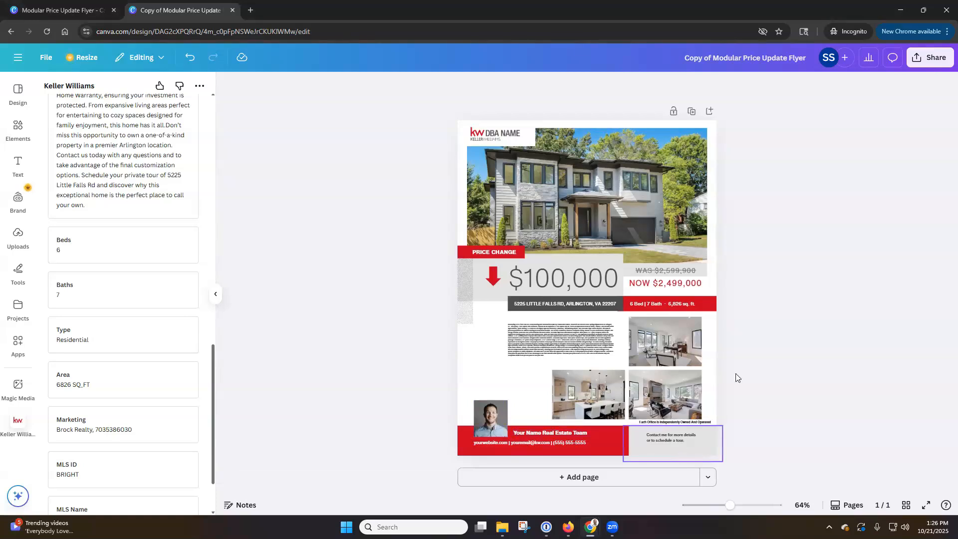
pyautogui.click(665, 209)
pyautogui.press('Delete')
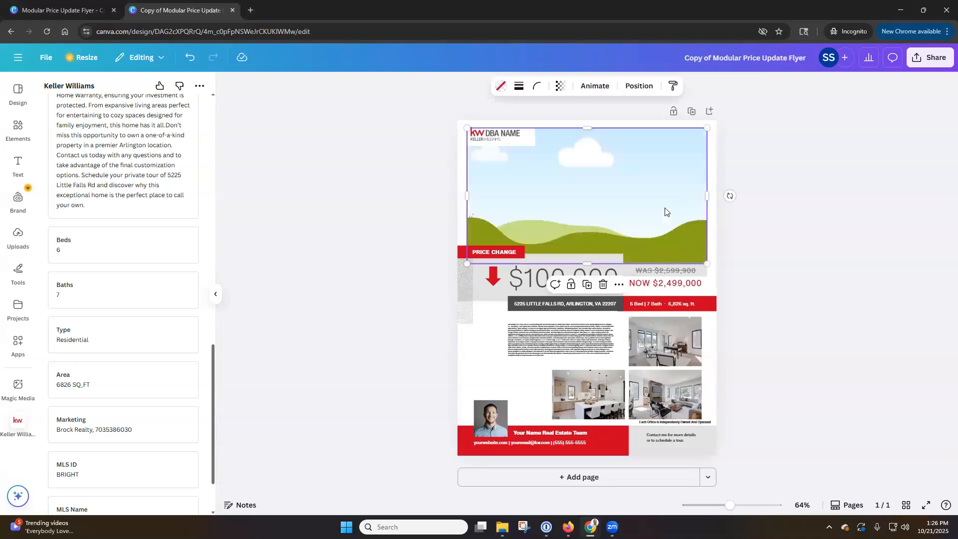
pyautogui.press('Delete')
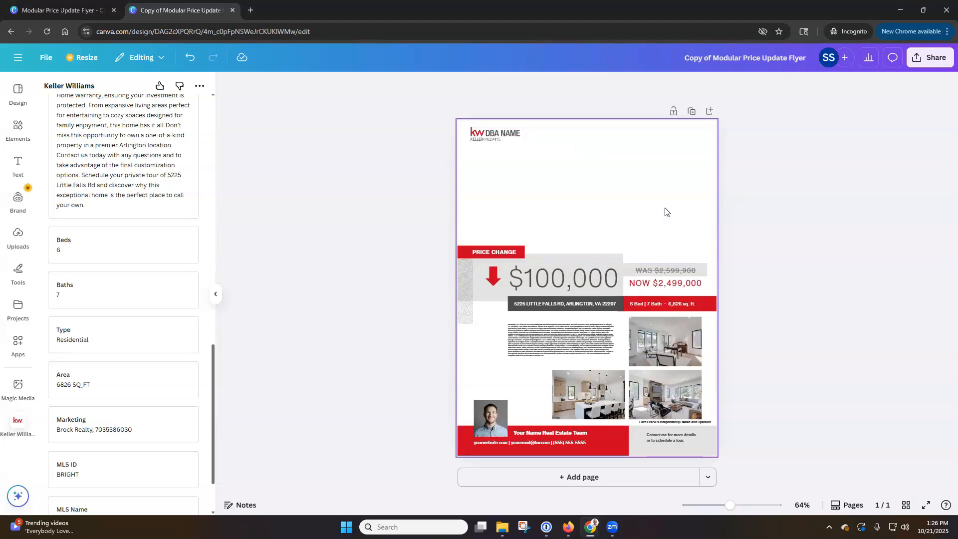
pyautogui.click(190, 57)
pyautogui.click(189, 57)
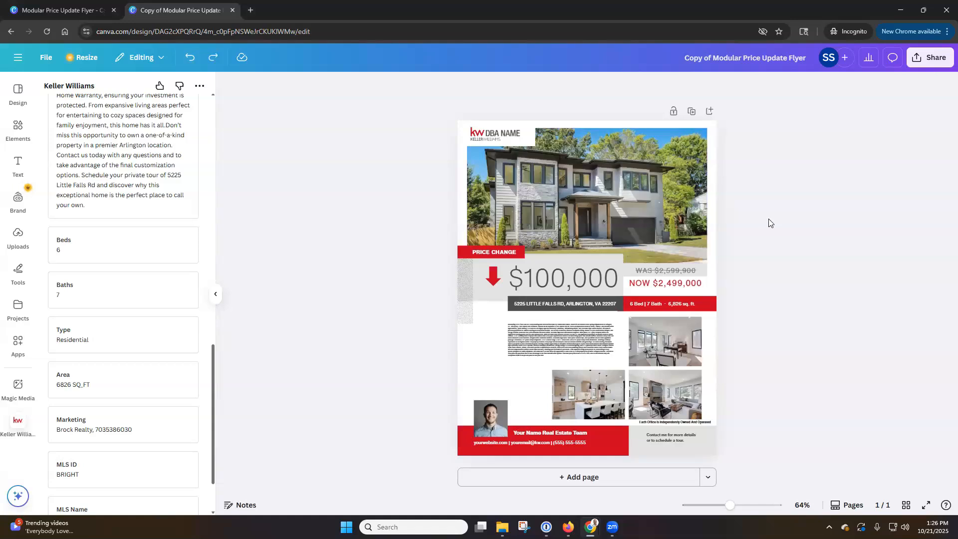
# Step: Raise the description font size to 10.3 and drag its box's left edge outward
pyautogui.click(553, 343)
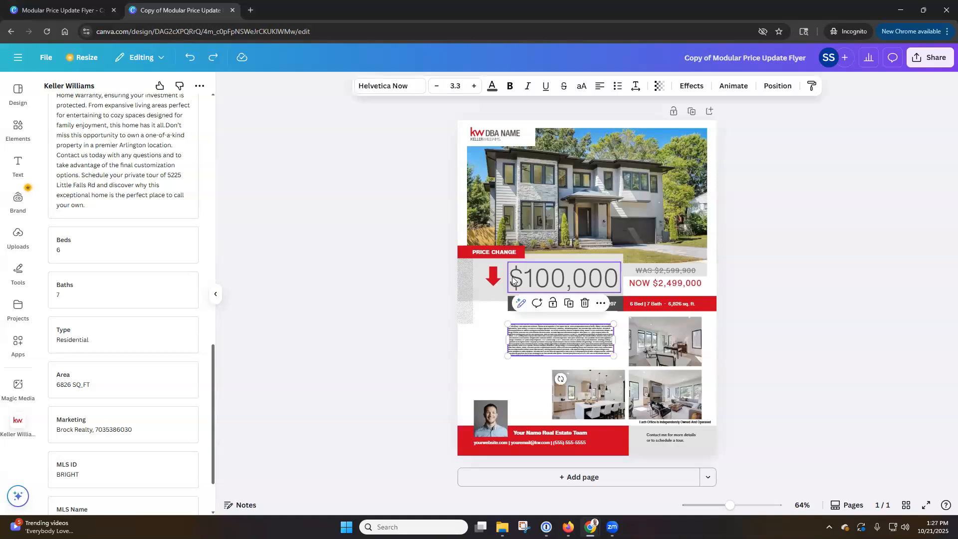
pyautogui.click(473, 88)
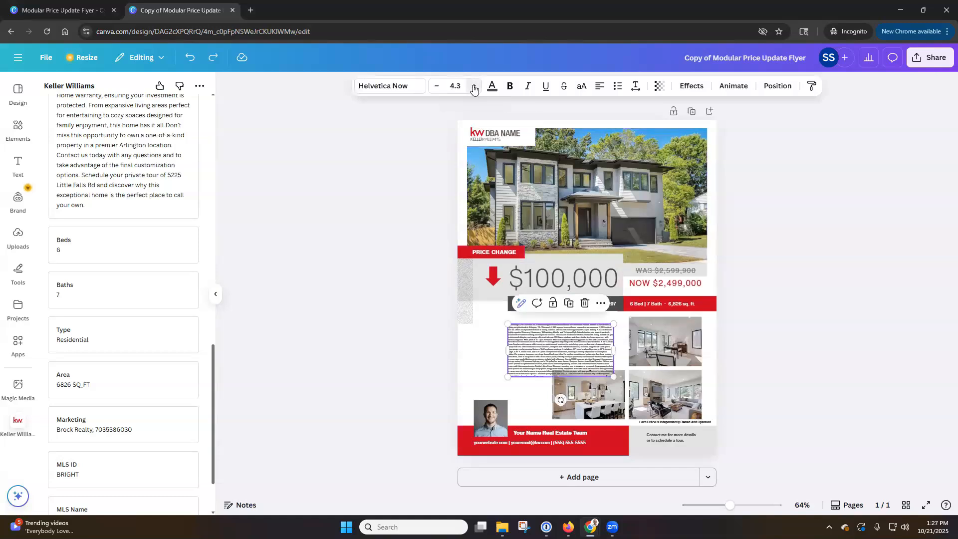
pyautogui.click(474, 88)
pyautogui.click(474, 88)
pyautogui.click(474, 87)
pyautogui.click(474, 88)
pyautogui.click(473, 88)
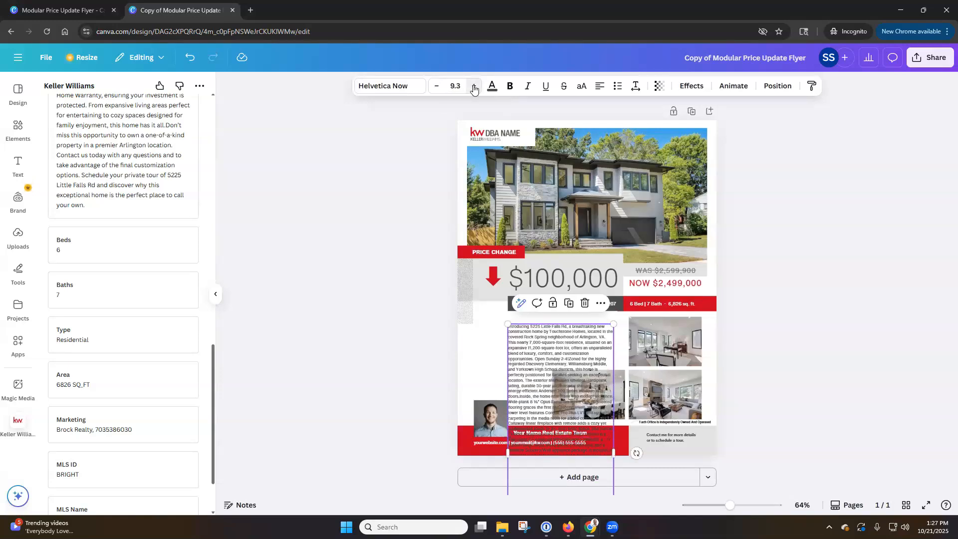
pyautogui.click(474, 88)
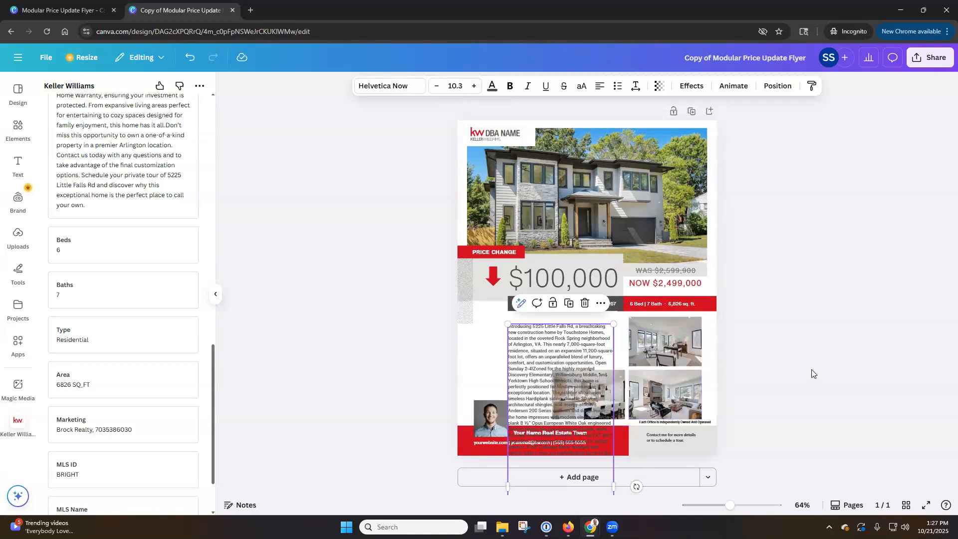
pyautogui.scroll(-3, 812, 374)
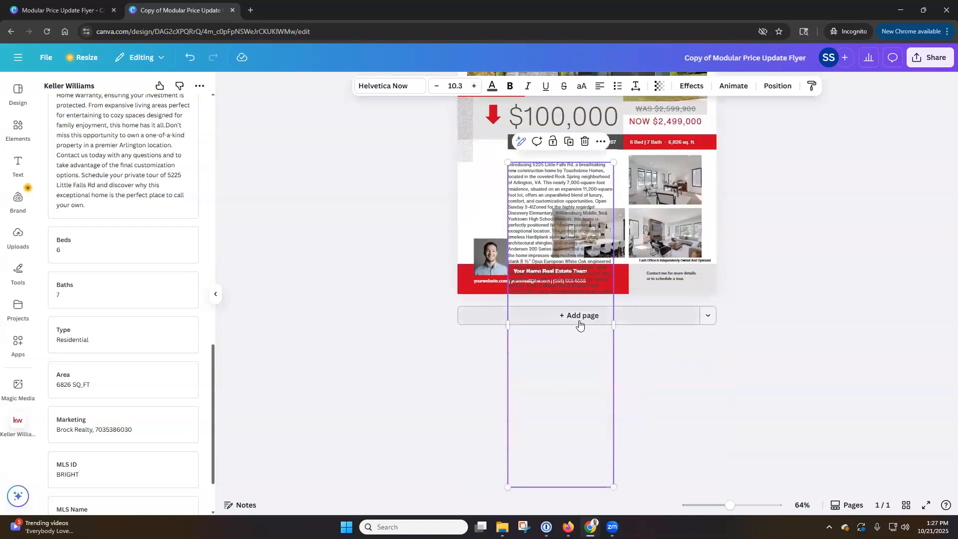
pyautogui.scroll(3, 579, 325)
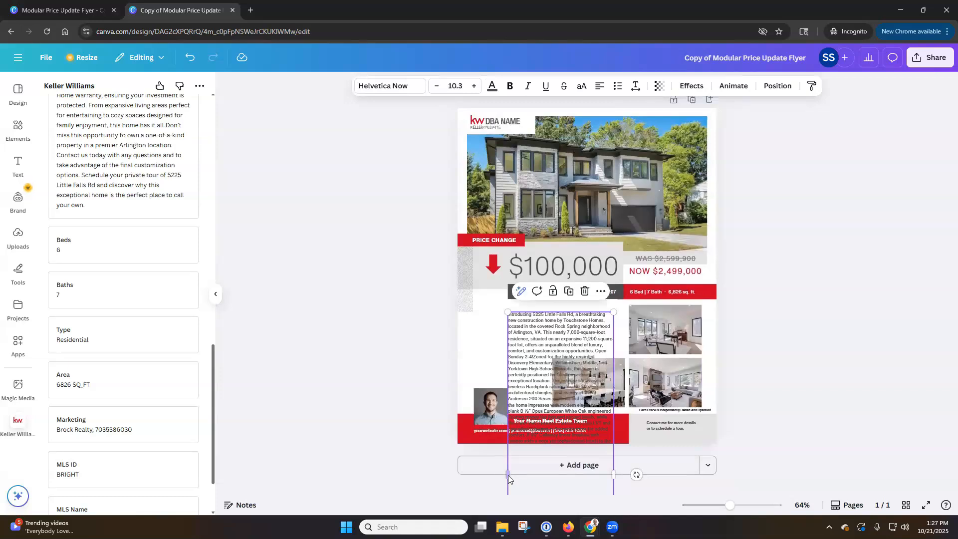
pyautogui.moveTo(508, 474); pyautogui.dragTo(484, 474)
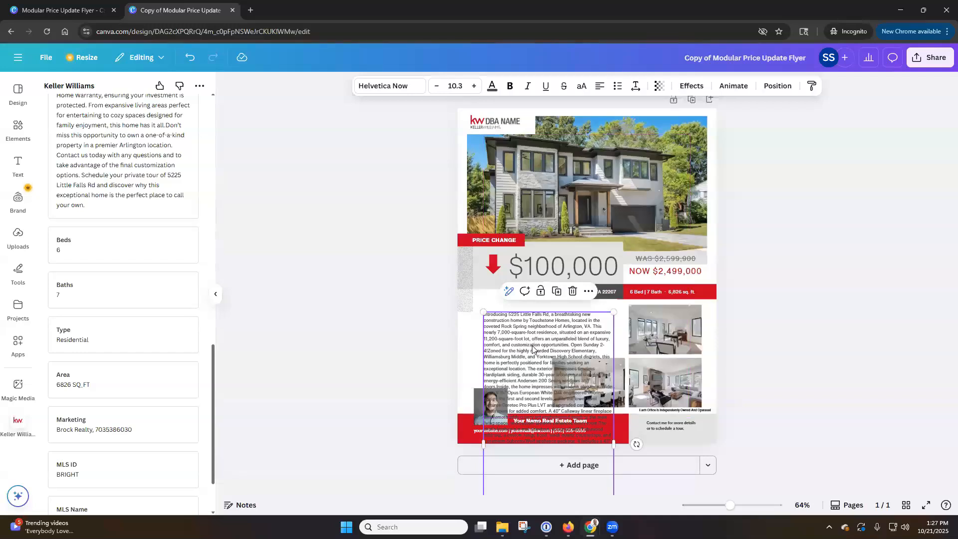
# Step: Have Magic Write shorten the description, then request a 200-character version
pyautogui.click(508, 294)
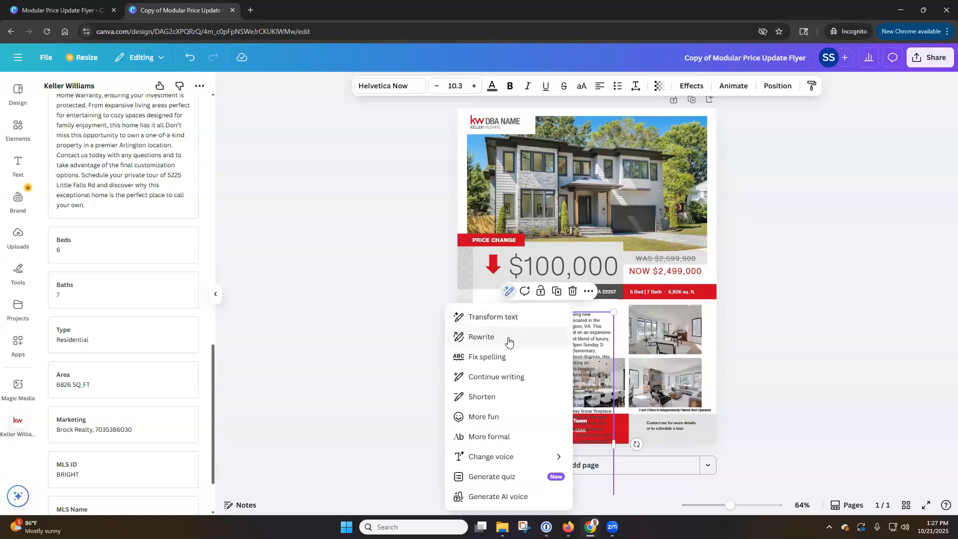
pyautogui.click(509, 403)
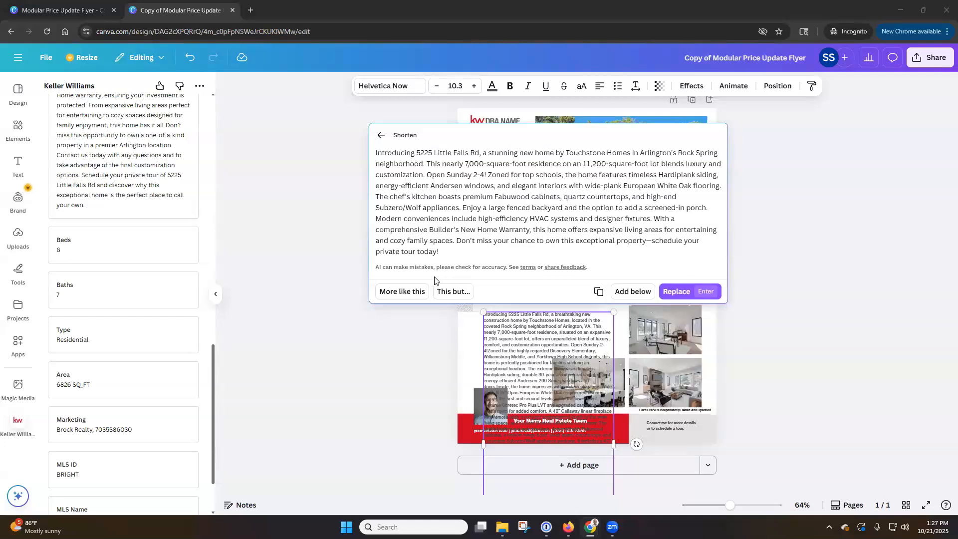
pyautogui.click(454, 292)
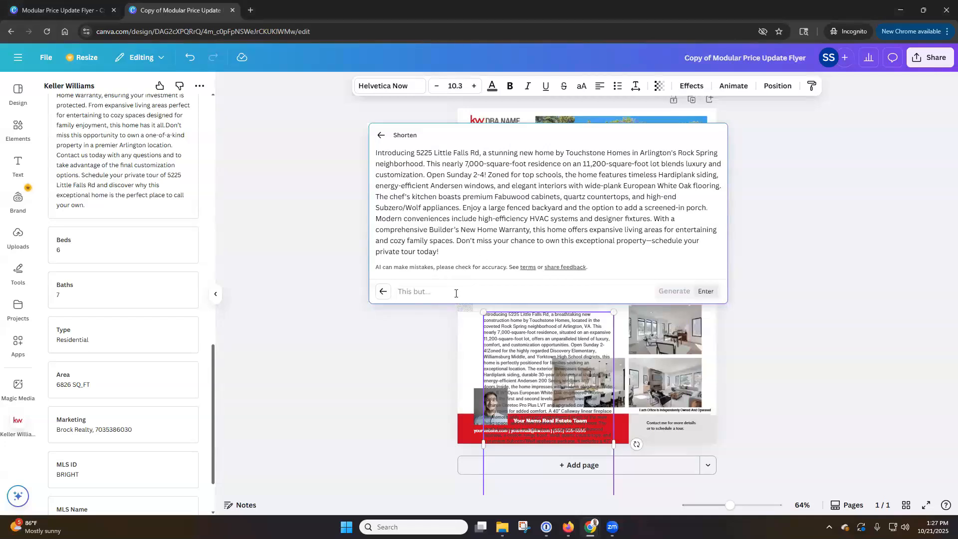
pyautogui.write('This but mak')
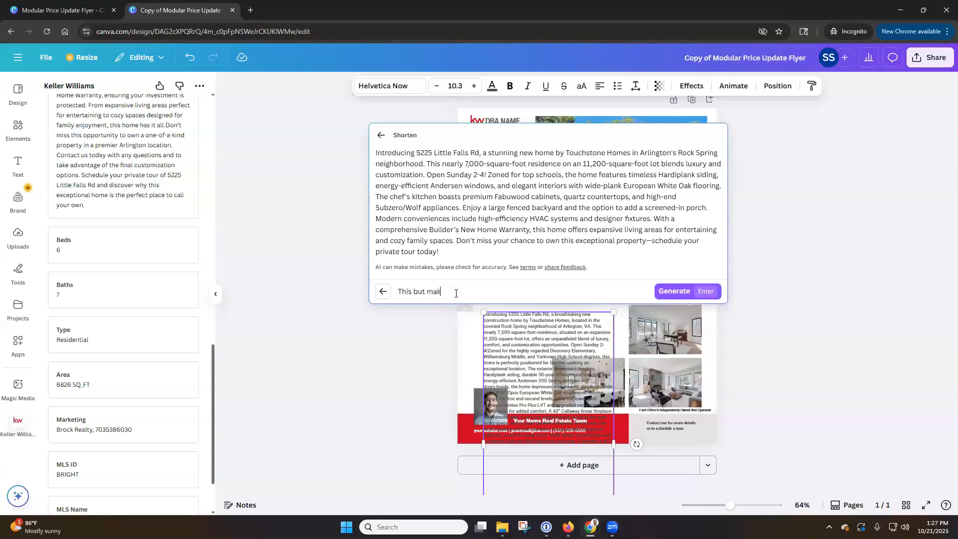
pyautogui.write('e it 200 word')
pyautogui.press('BackSpace')
pyautogui.press('BackSpace')
pyautogui.press('BackSpace')
pyautogui.press('BackSpace')
pyautogui.write('0 characters ma')
pyautogui.click(685, 294)
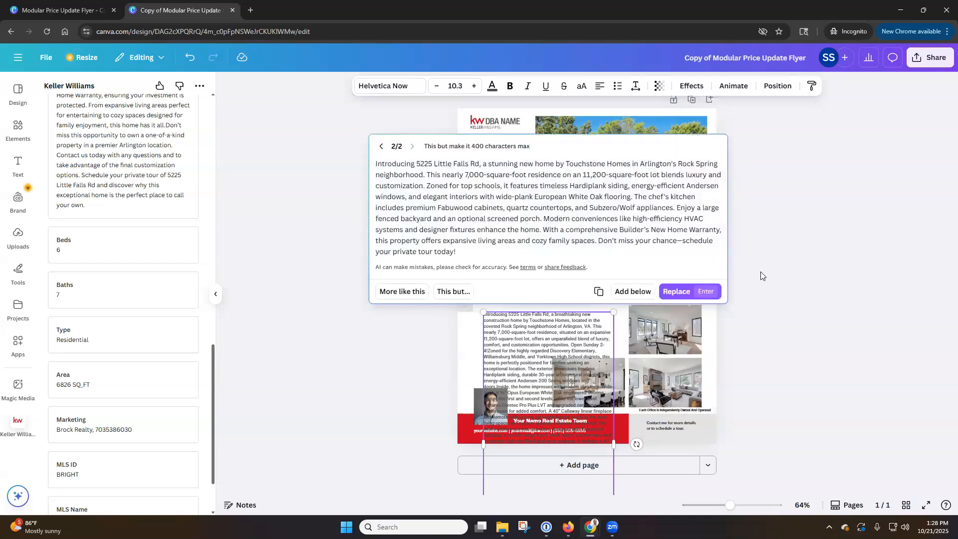
# Step: Regenerate with the prompt 'This but 200 characters max'
pyautogui.click(455, 293)
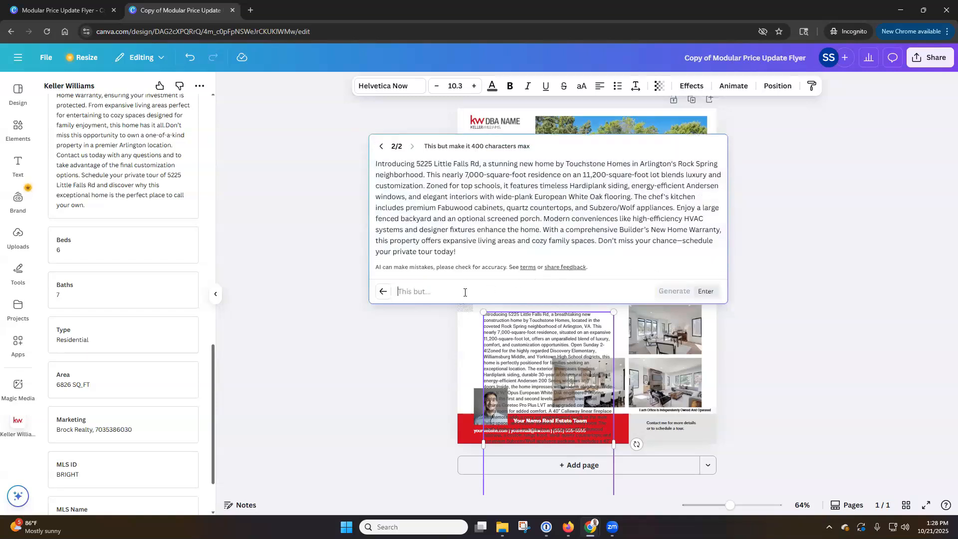
pyautogui.write('This but 200 characters max')
pyautogui.press('Return')
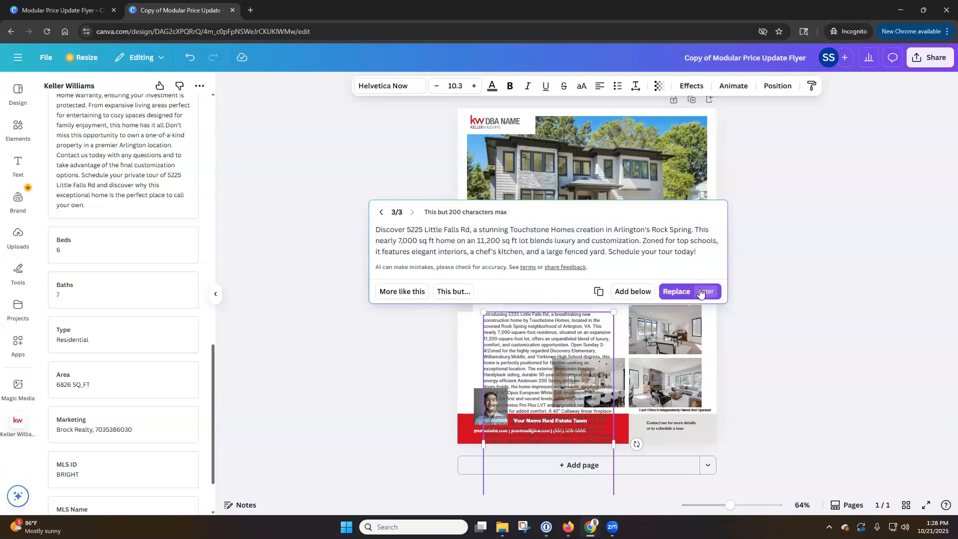
# Step: Replace the flyer's description with the shorter AI draft and enlarge its text box
pyautogui.click(701, 292)
pyautogui.click(579, 347)
pyautogui.moveTo(614, 352)
pyautogui.mouseDown()
pyautogui.moveTo(655, 375)
pyautogui.moveTo(620, 362)
pyautogui.mouseUp()
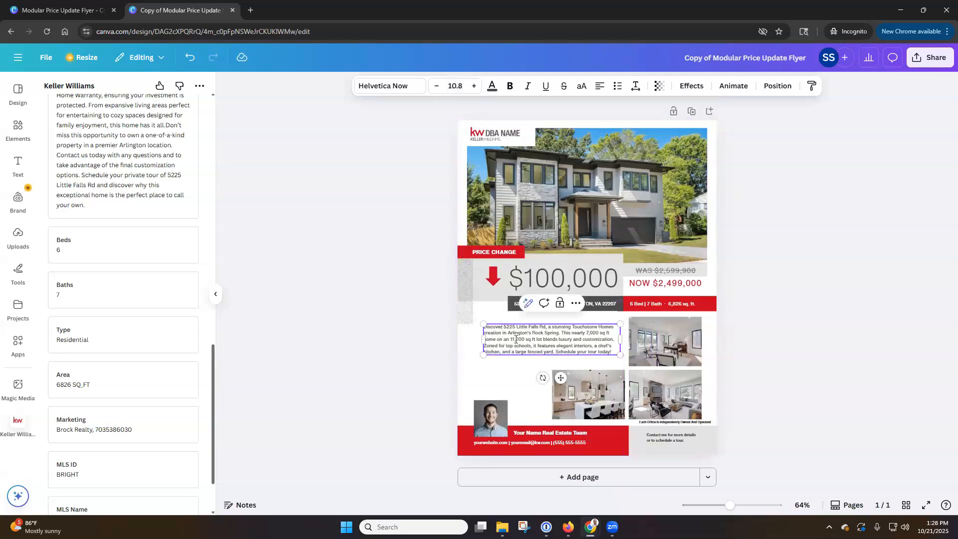
# Step: Increase the description's font size three steps and move it up beneath the address bar
pyautogui.click(474, 89)
pyautogui.click(474, 89)
pyautogui.click(474, 89)
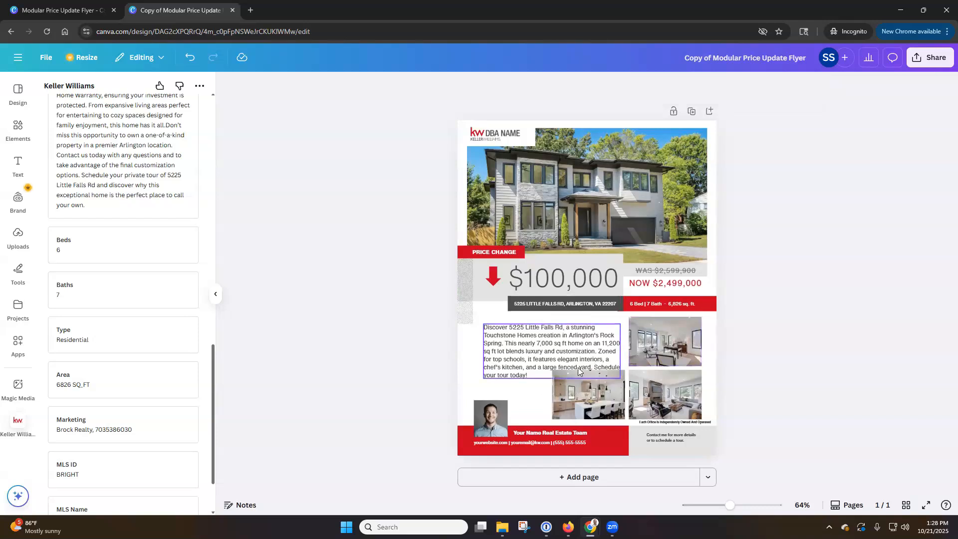
pyautogui.moveTo(532, 352); pyautogui.dragTo(530, 343)
pyautogui.click(875, 316)
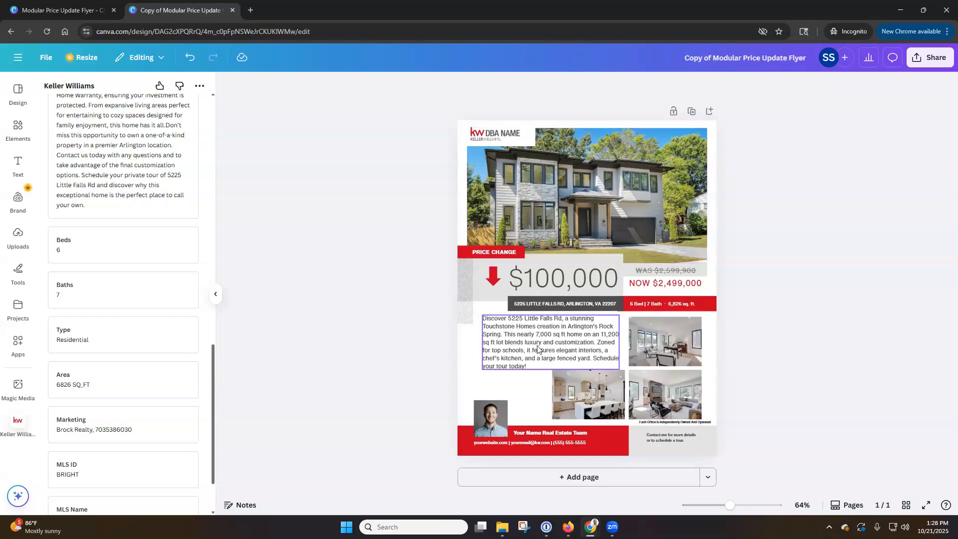
pyautogui.scroll(7, 173, 361)
pyautogui.scroll(8, 173, 361)
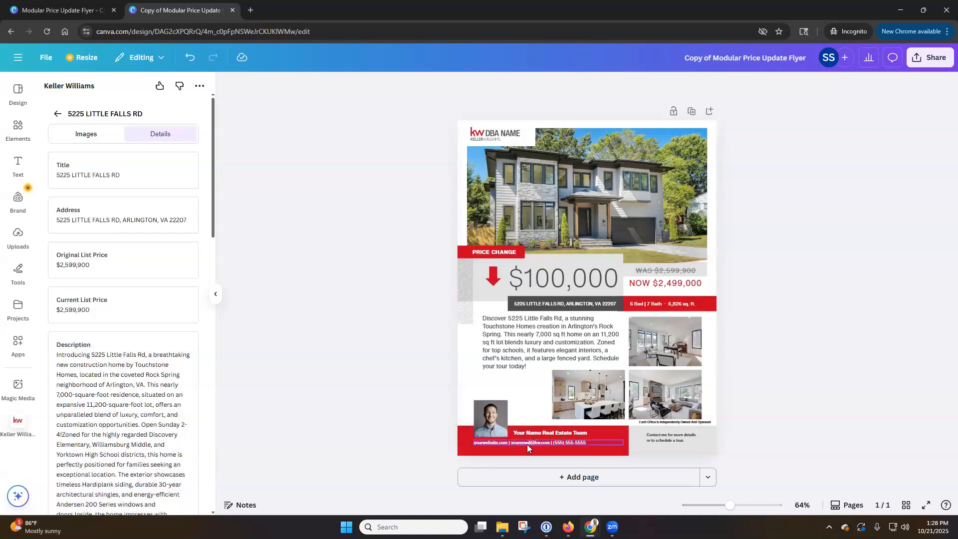
# Step: Leave the listing, switch to the Profiles list and open the Personal Marketing Profile
pyautogui.click(58, 115)
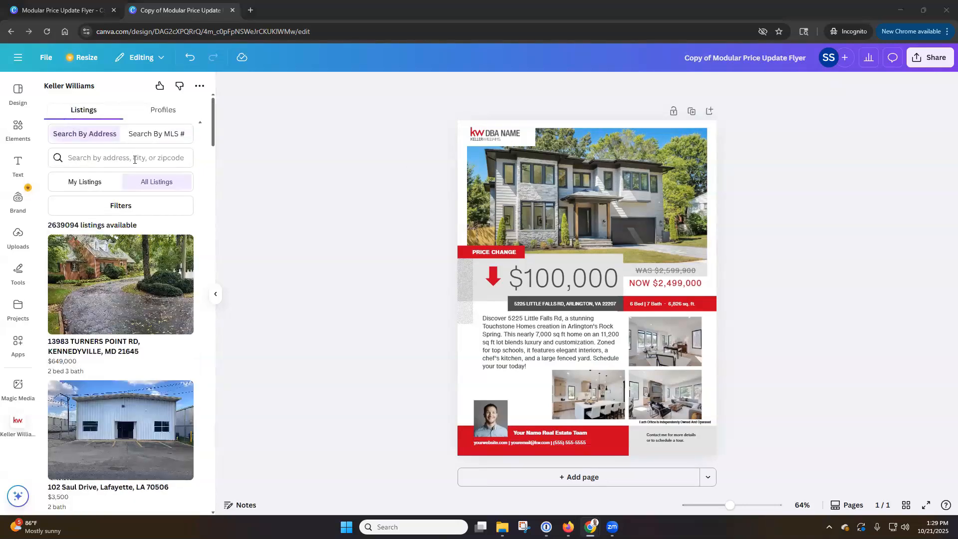
pyautogui.click(172, 112)
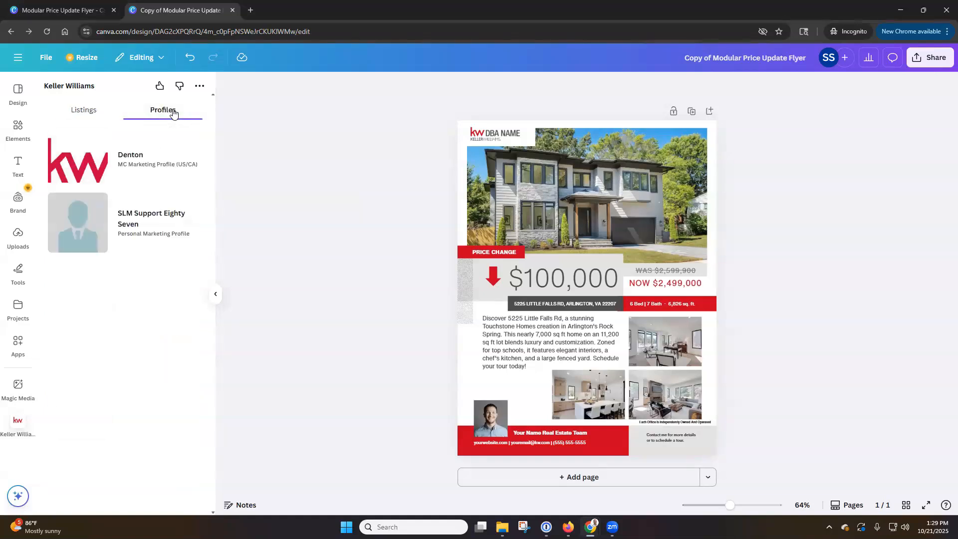
pyautogui.click(127, 225)
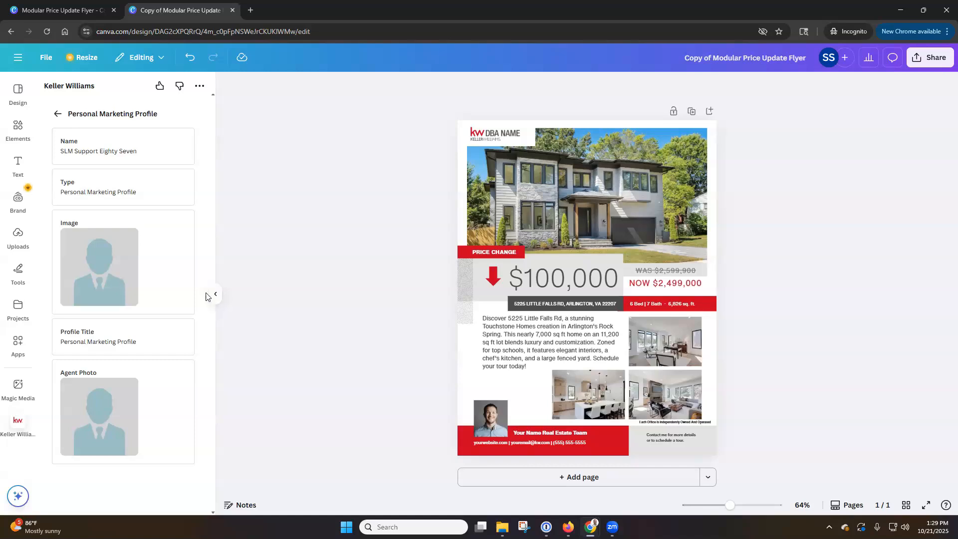
# Step: Replace the placeholder team name and contact line with the agent's name, website, e-mail and phone number
pyautogui.doubleClick(532, 433)
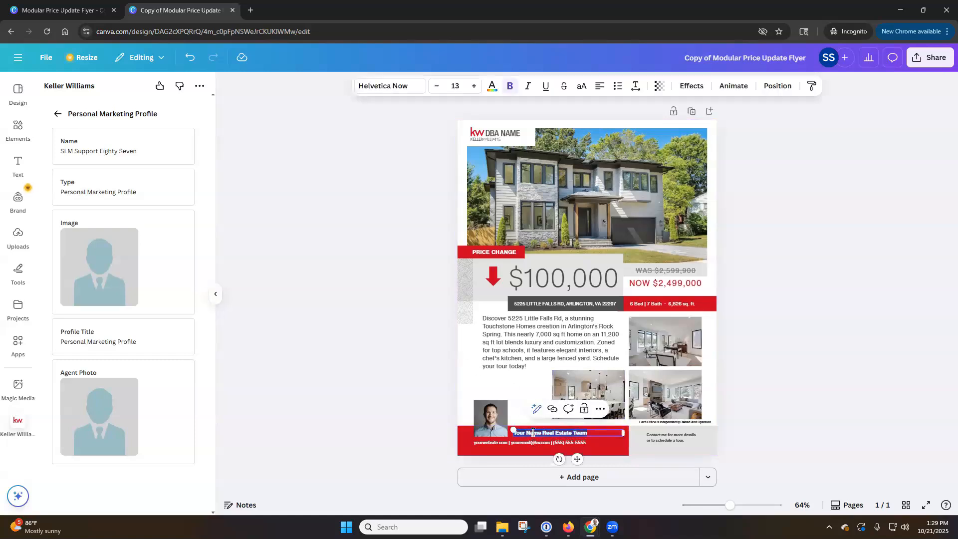
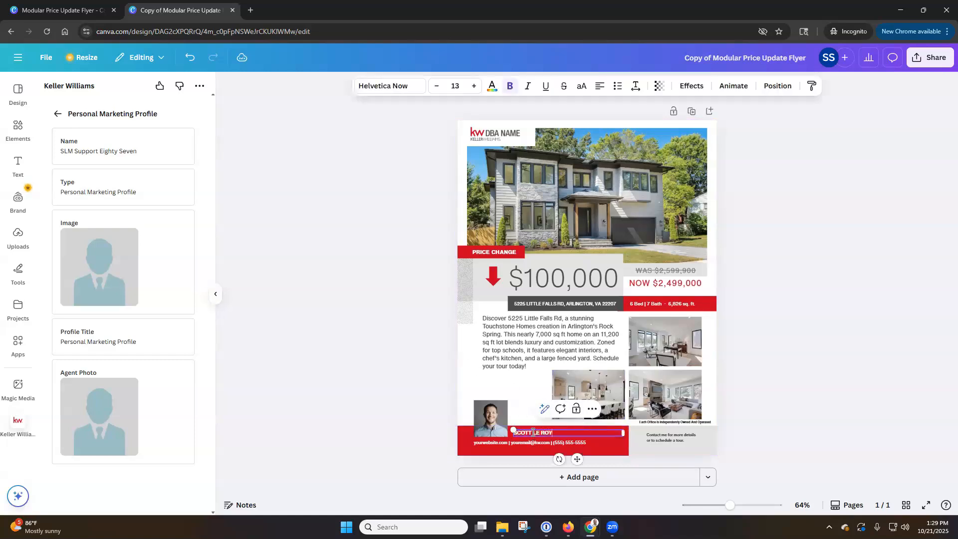
pyautogui.doubleClick(501, 443)
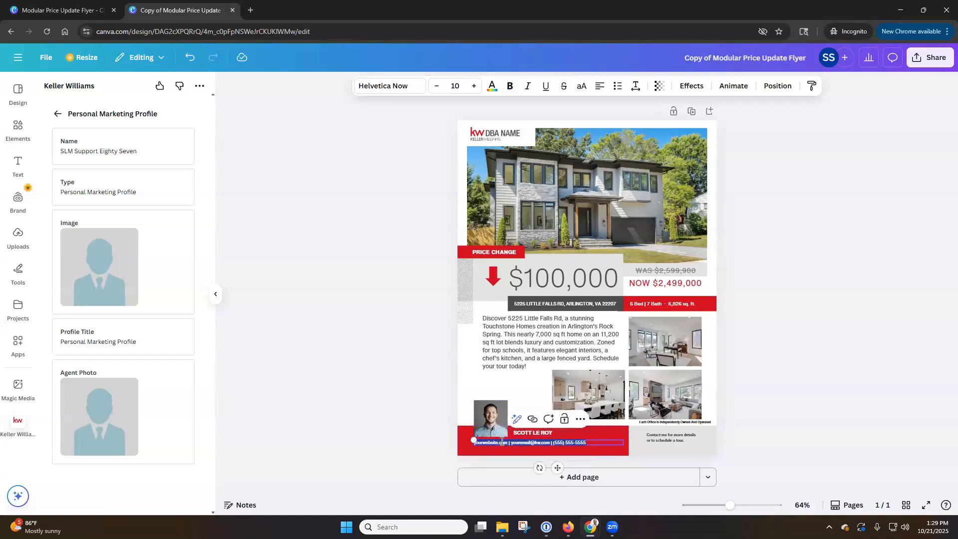
pyautogui.write('scottleroymarketing.')
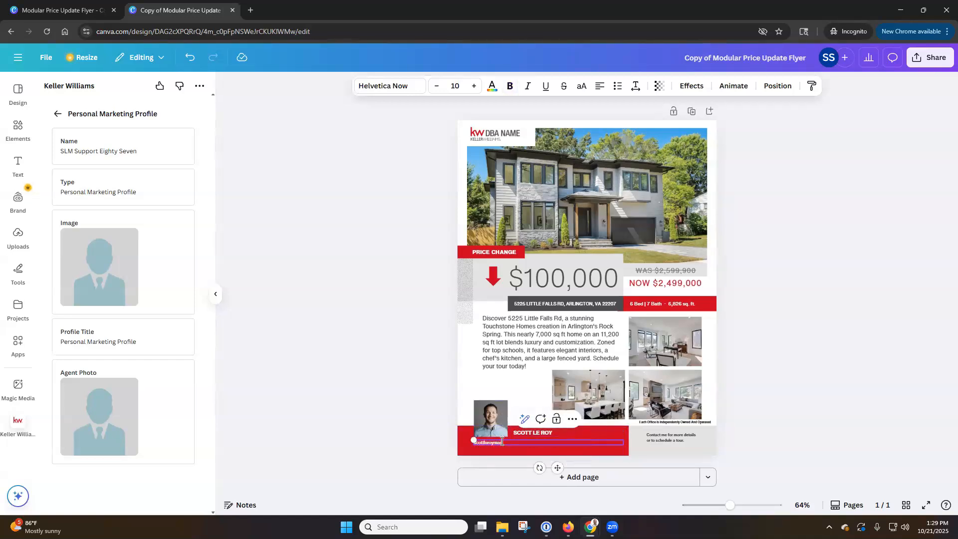
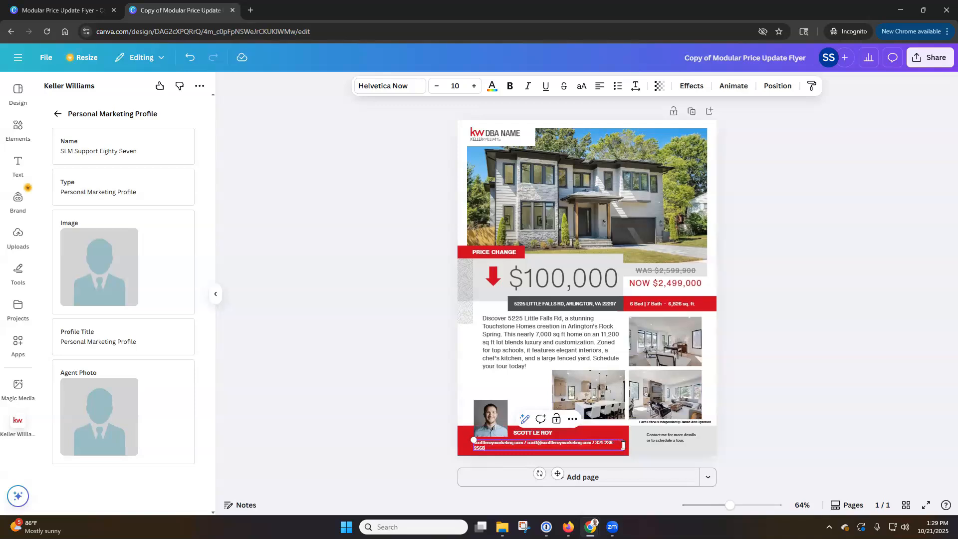
# Step: Widen the contact box, move the phone number onto its own line, and enlarge the text to 13
pyautogui.moveTo(623, 445); pyautogui.dragTo(628, 445)
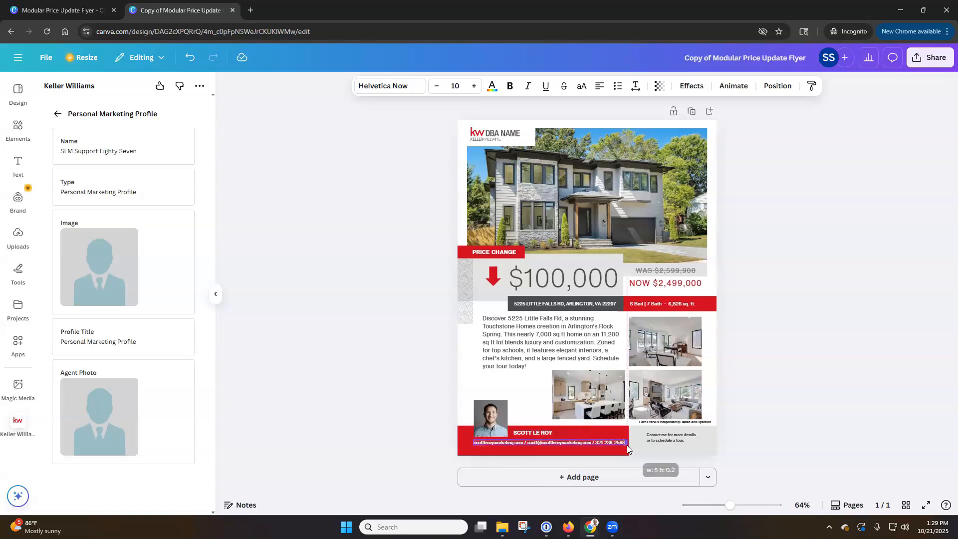
pyautogui.click(811, 430)
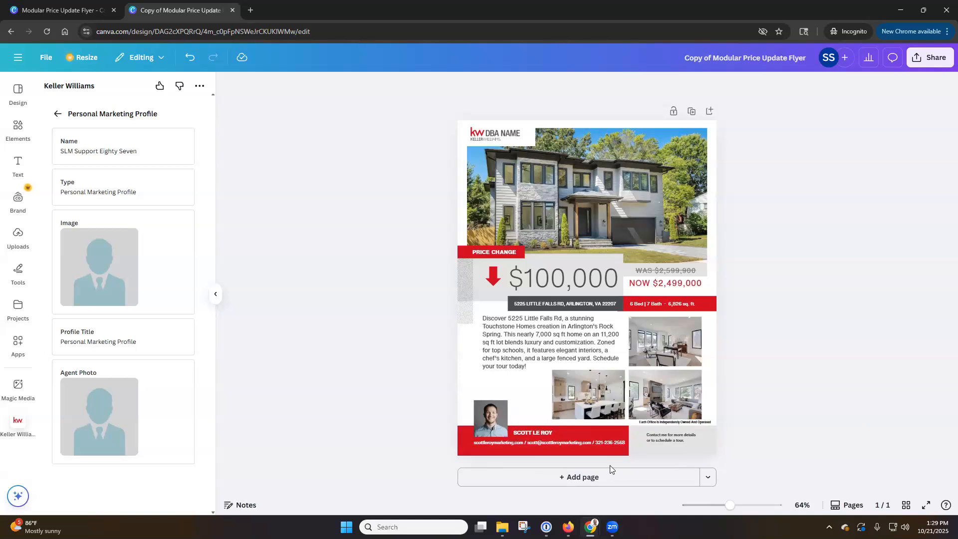
pyautogui.click(582, 442)
pyautogui.click(596, 443)
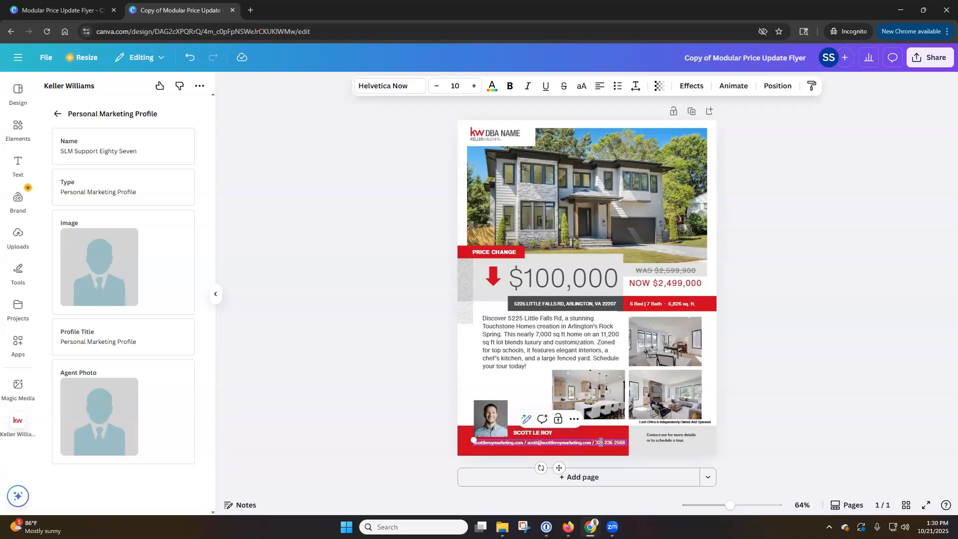
pyautogui.press('BackSpace')
pyautogui.press('BackSpace')
pyautogui.press('Return')
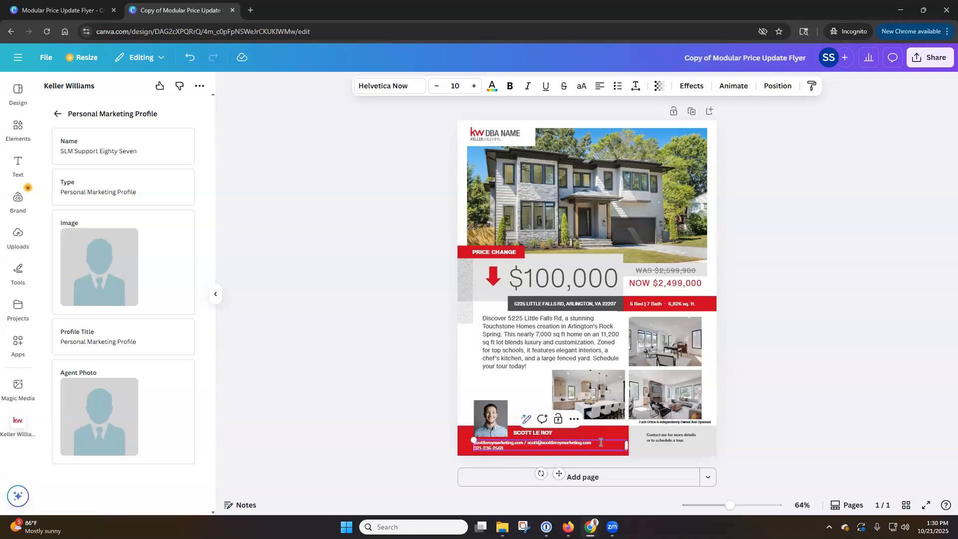
pyautogui.press('Escape')
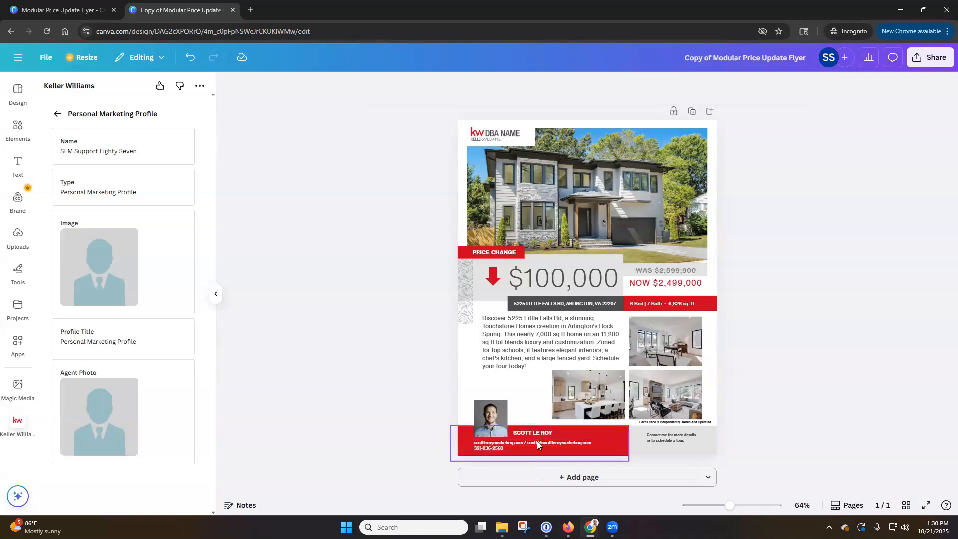
pyautogui.click(475, 86)
pyautogui.click(474, 86)
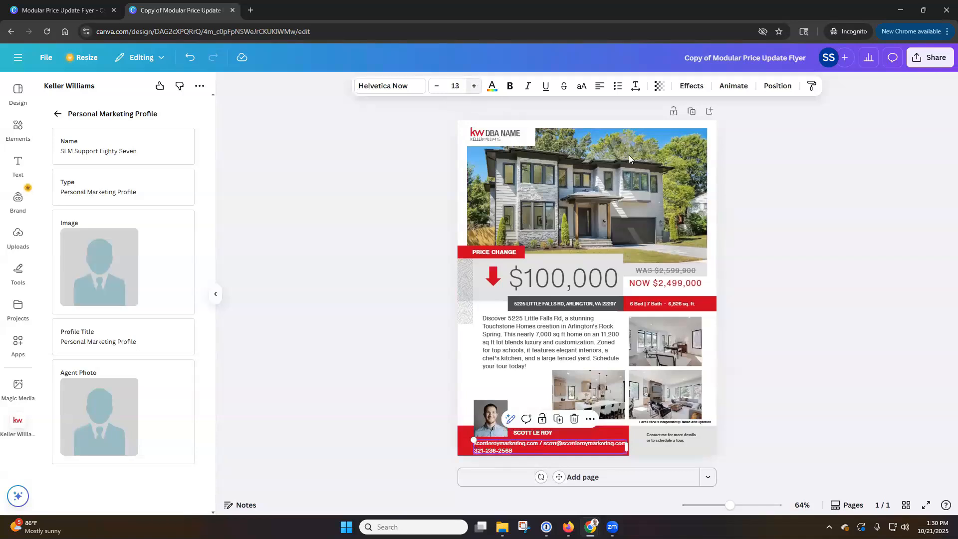
pyautogui.click(852, 260)
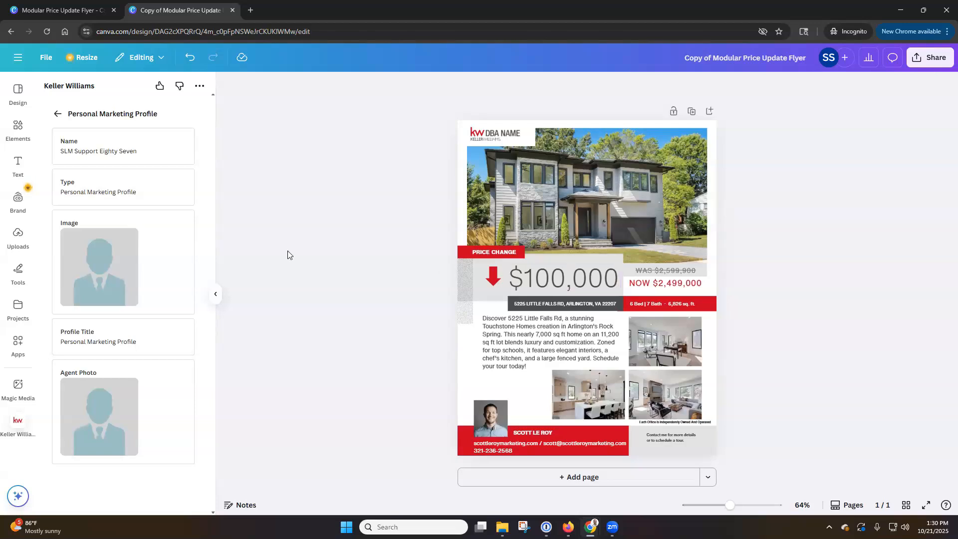
# Step: In the Keller Williams app, go back and switch between the Listings and Profiles tabs
pyautogui.moveTo(20, 425)
pyautogui.click(59, 115)
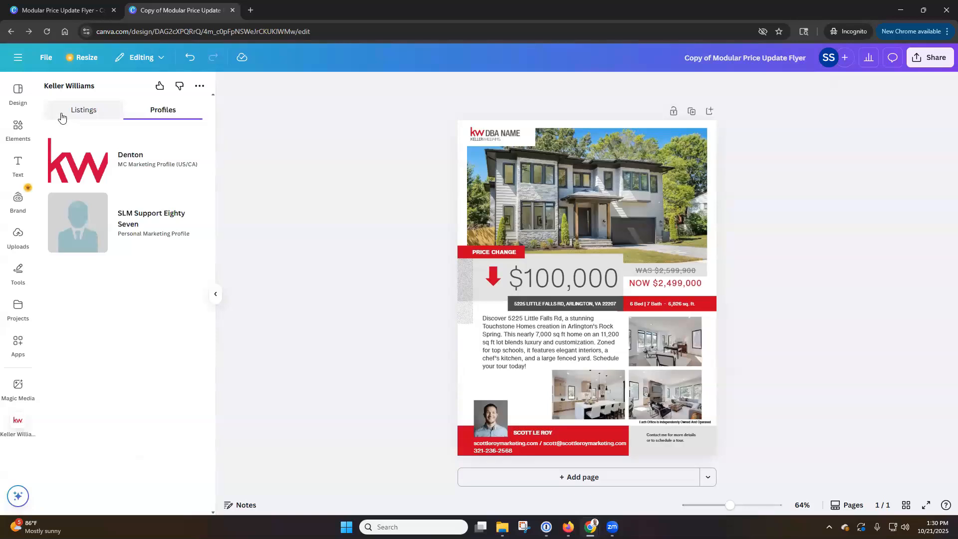
pyautogui.click(87, 114)
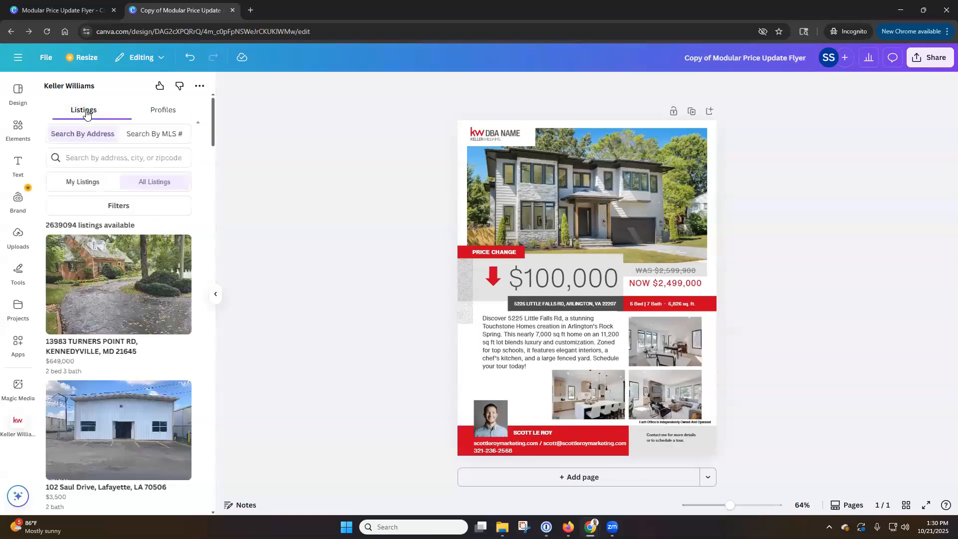
pyautogui.click(160, 117)
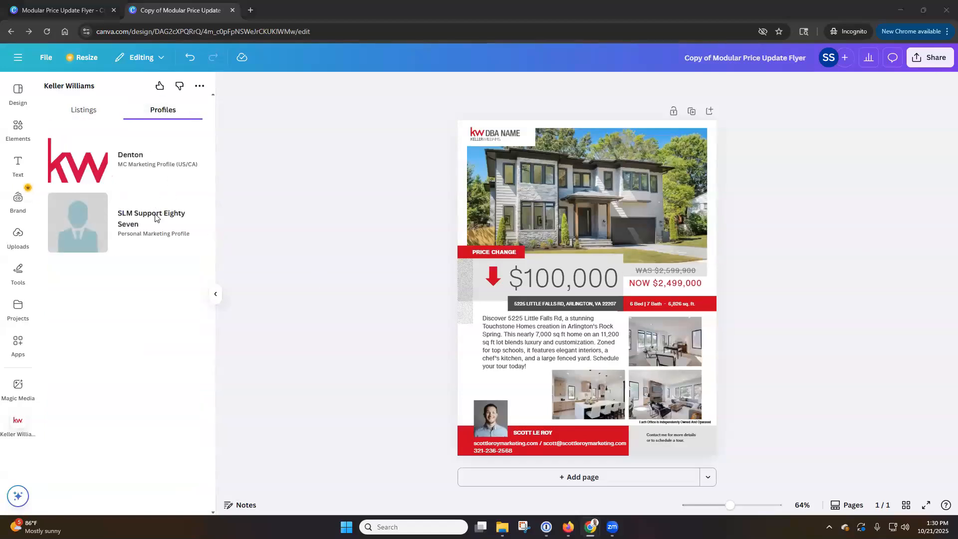
# Step: Review the Denton market center profile's details, then return to the Profiles list
pyautogui.click(129, 156)
pyautogui.scroll(-6, 124, 293)
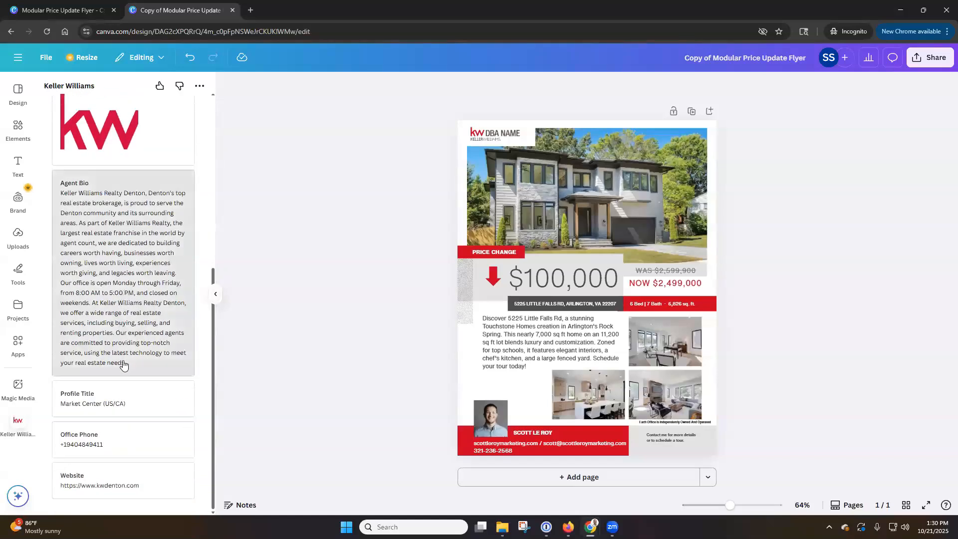
pyautogui.scroll(4, 185, 381)
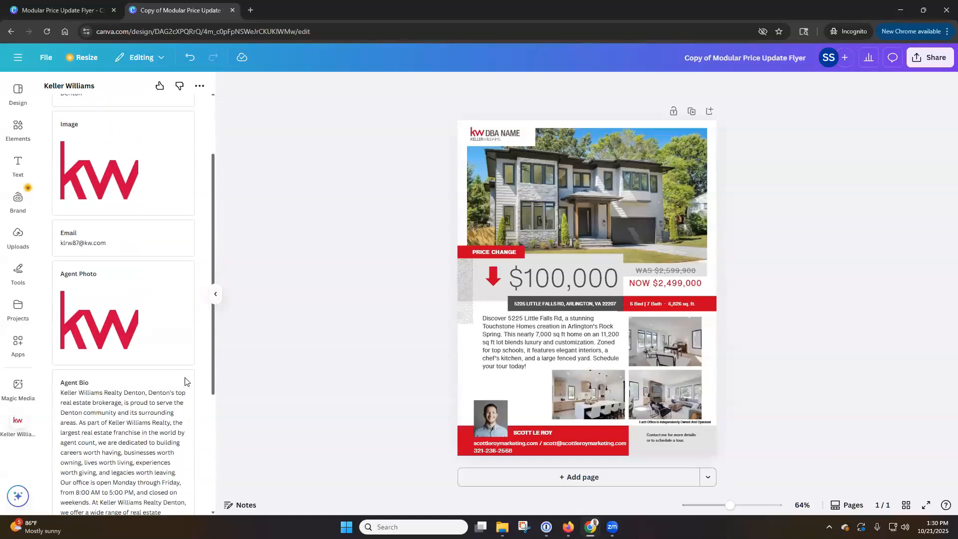
pyautogui.scroll(3, 165, 319)
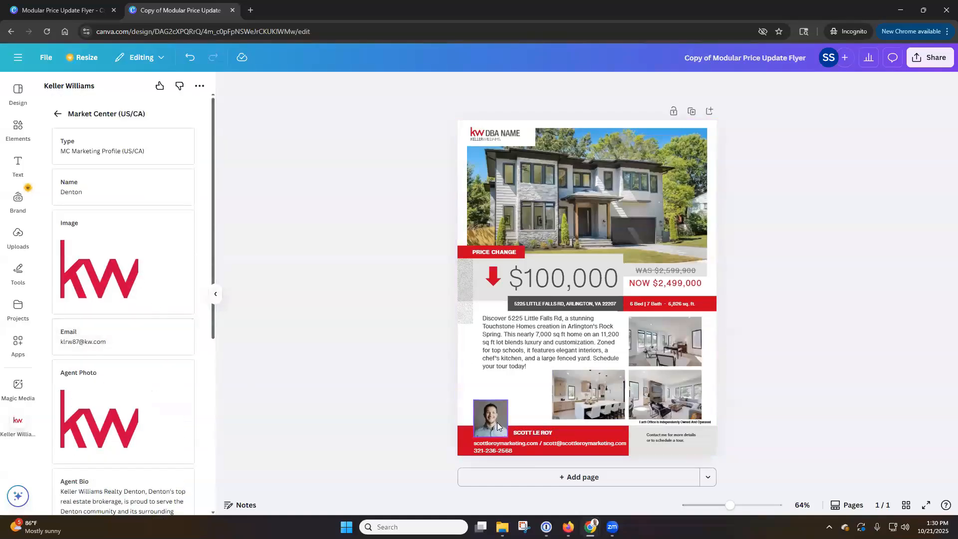
pyautogui.click(57, 115)
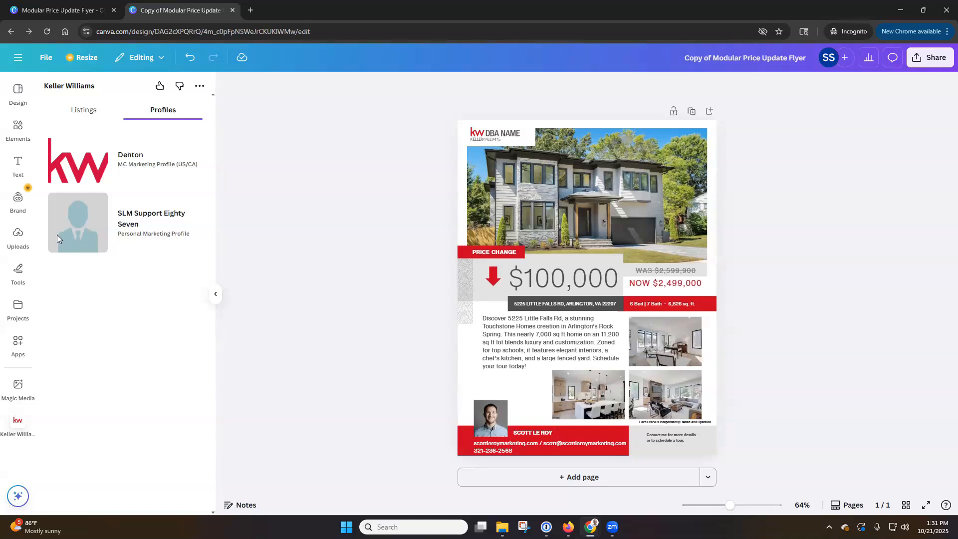
# Step: Show the four uploaded listing photos in the Uploads panel beside the flyer
pyautogui.click(21, 242)
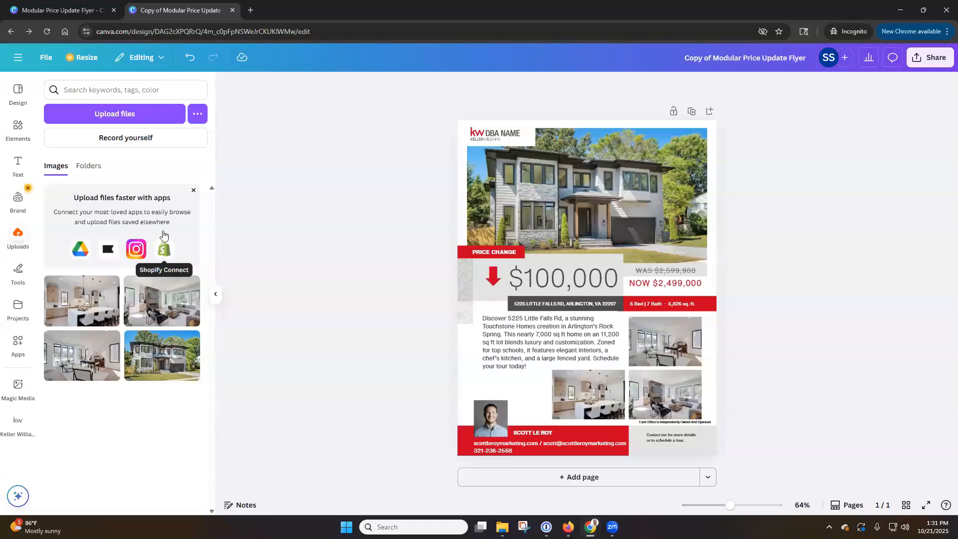
# Step: Upload the new agent headshot JPG and drop it into the flyer's lower-left agent photo frame
pyautogui.click(147, 122)
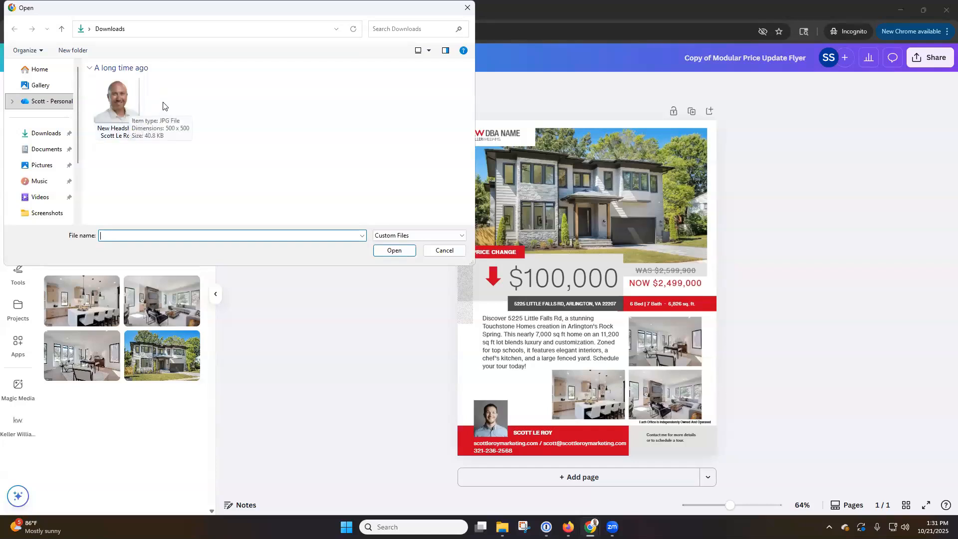
pyautogui.doubleClick(123, 105)
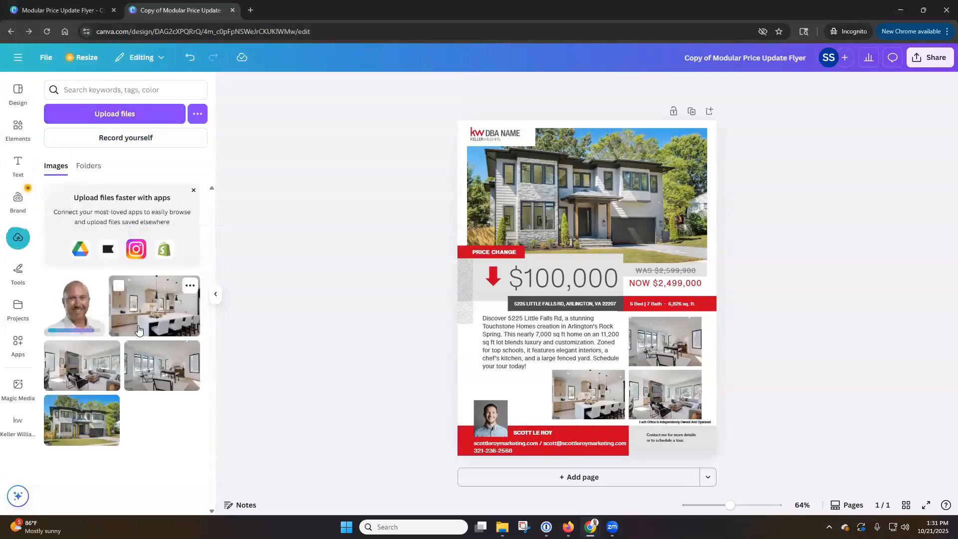
pyautogui.moveTo(78, 314); pyautogui.dragTo(489, 414)
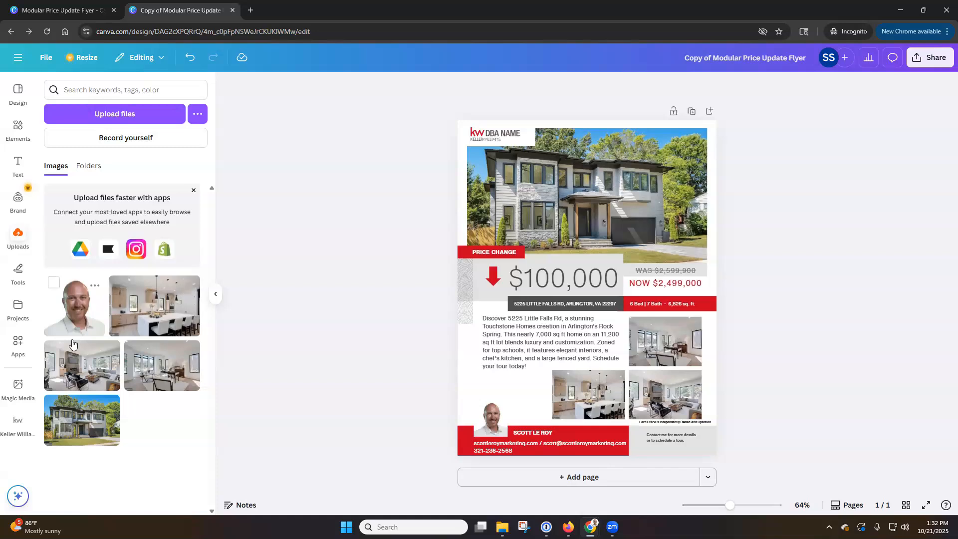
pyautogui.click(20, 425)
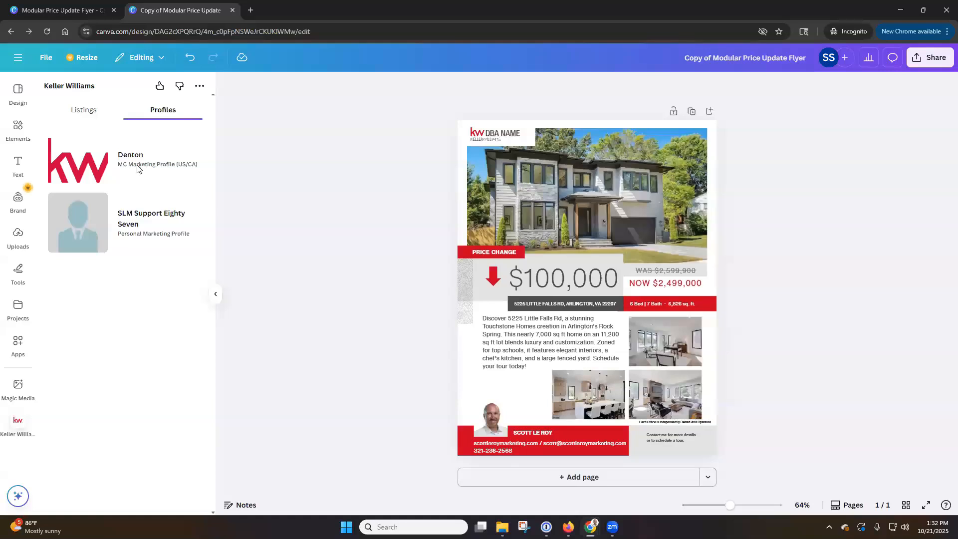
# Step: Look through the Brand kit and its chooser, then return to the still-empty uploads Folders section
pyautogui.click(18, 236)
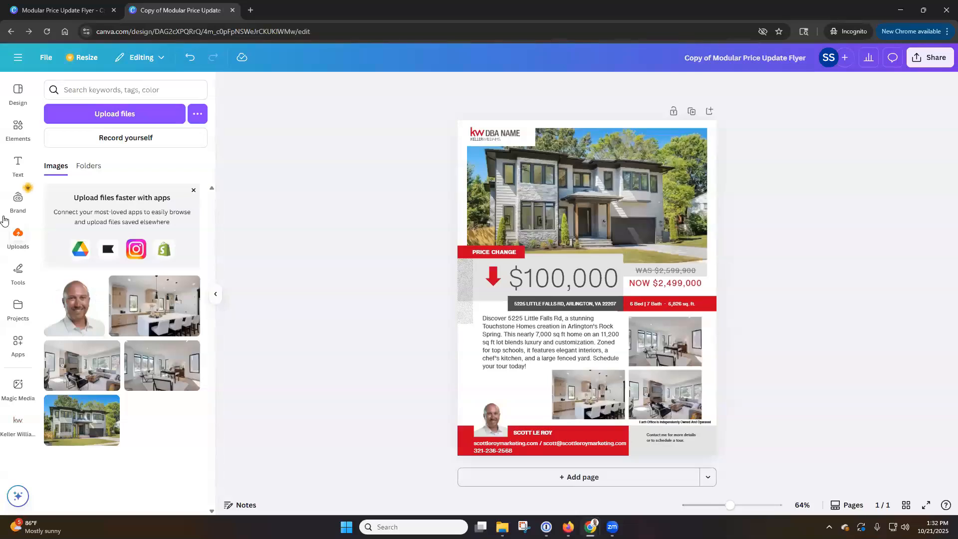
pyautogui.click(19, 202)
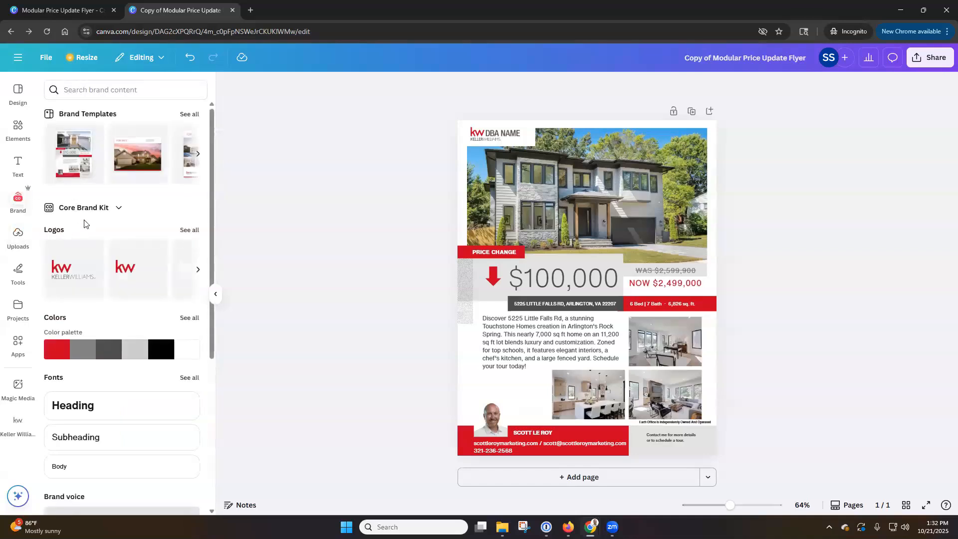
pyautogui.click(107, 211)
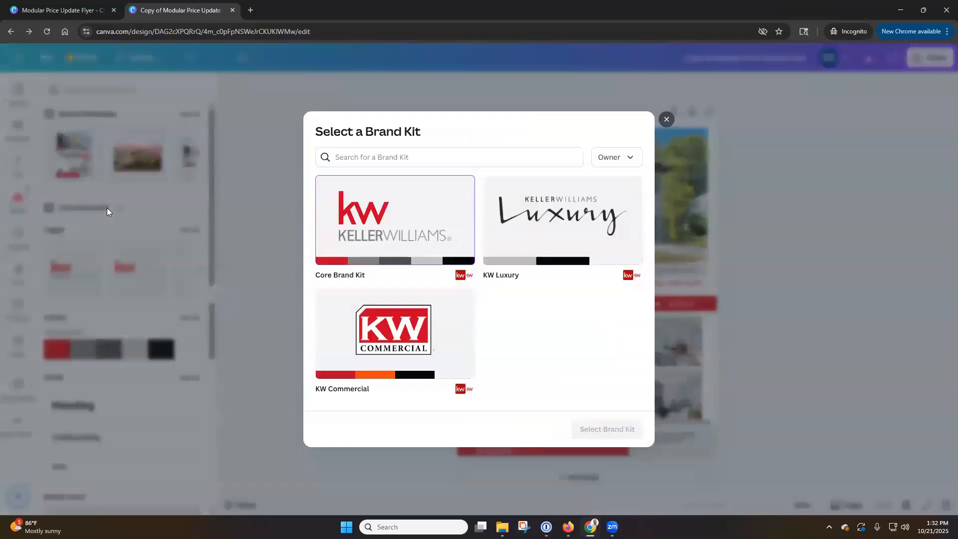
pyautogui.click(666, 120)
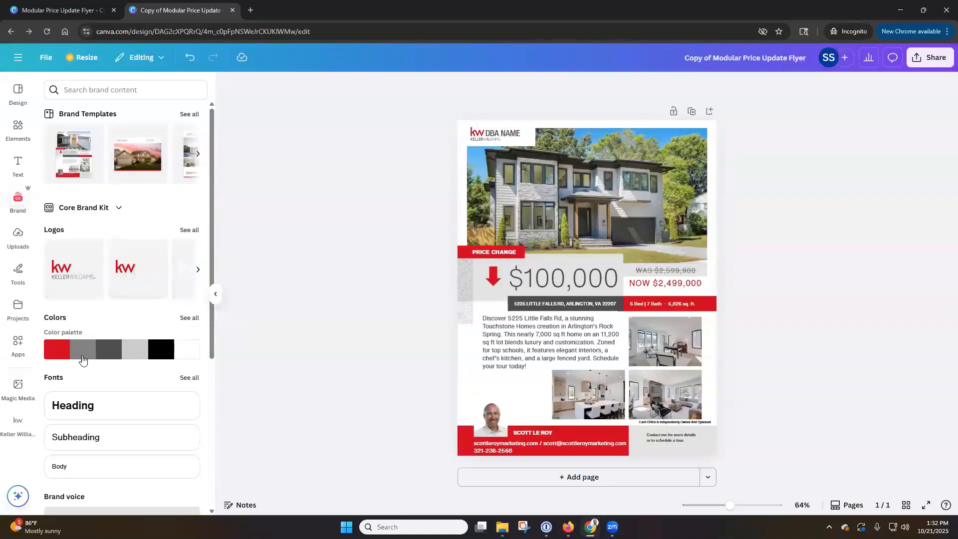
pyautogui.scroll(-2, 128, 303)
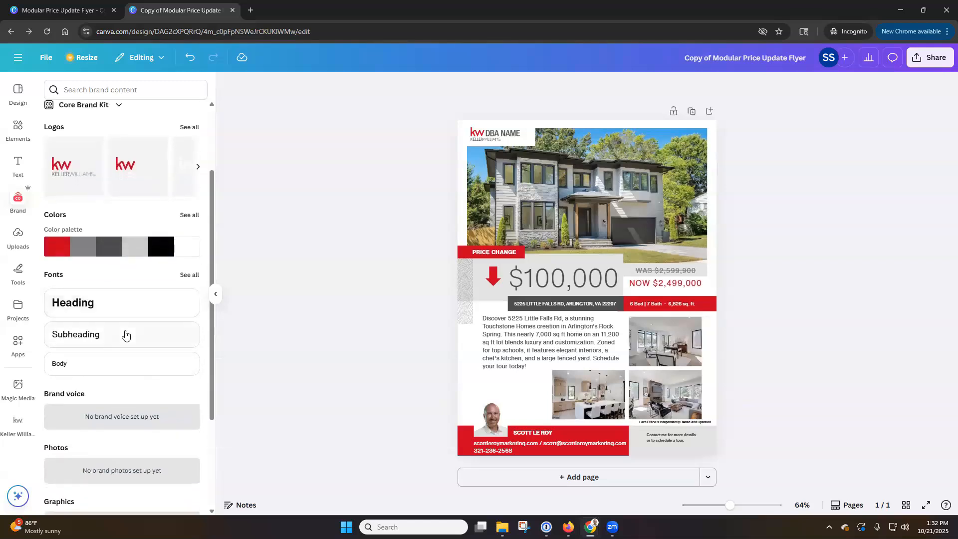
pyautogui.scroll(-2, 125, 336)
pyautogui.scroll(4, 126, 335)
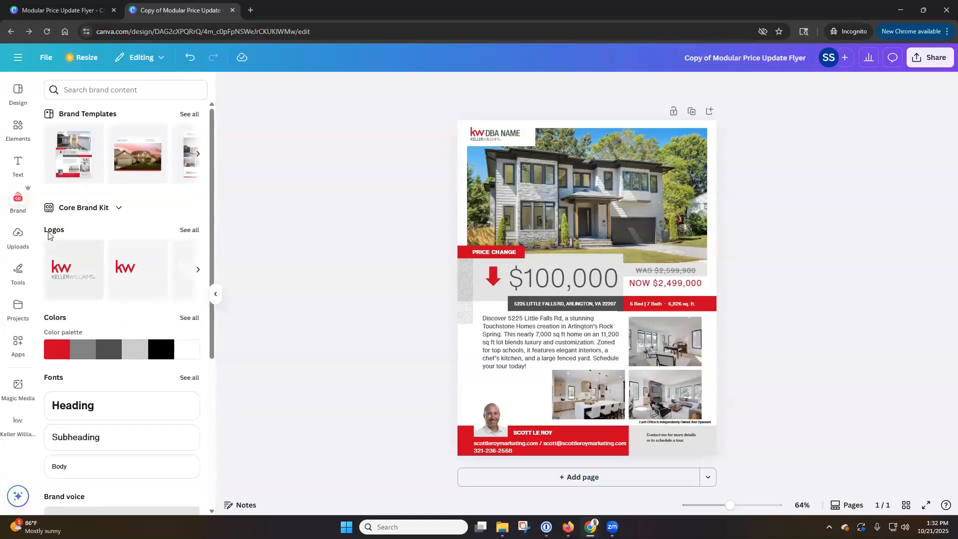
pyautogui.click(21, 247)
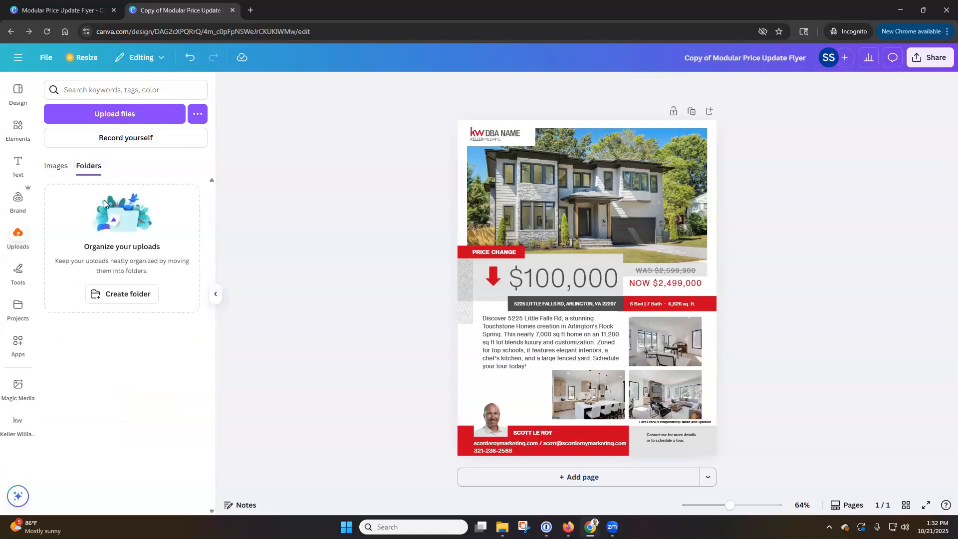
# Step: Create a new uploads folder named for the agent's brand kit
pyautogui.click(129, 294)
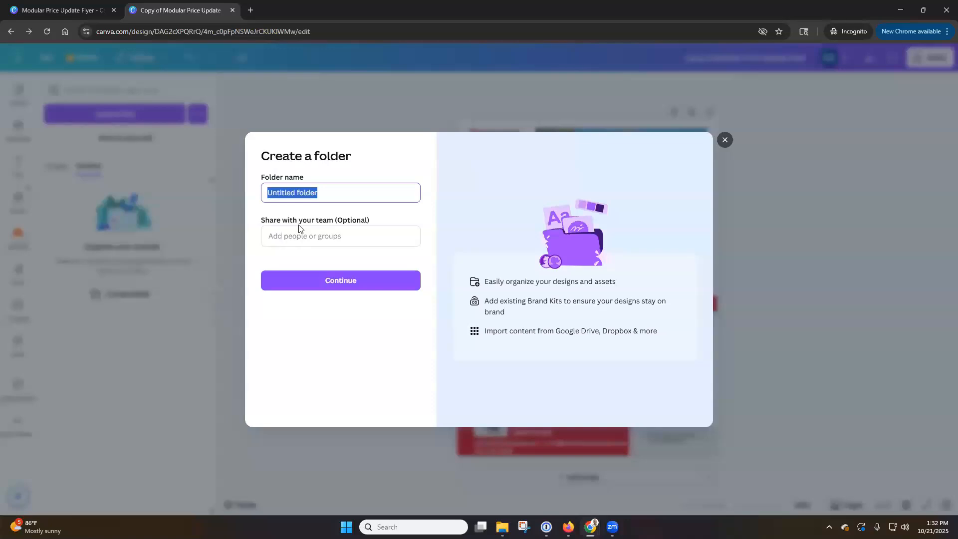
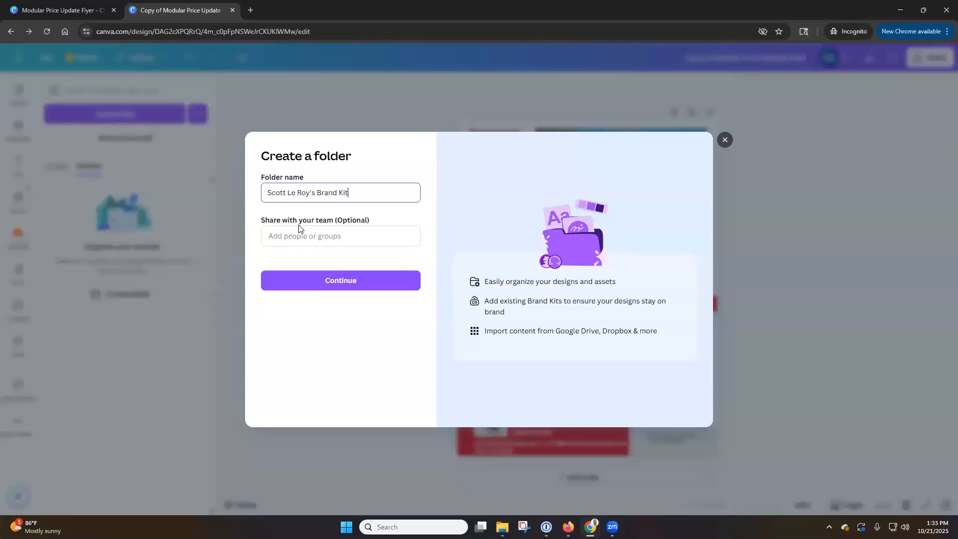
pyautogui.click(336, 284)
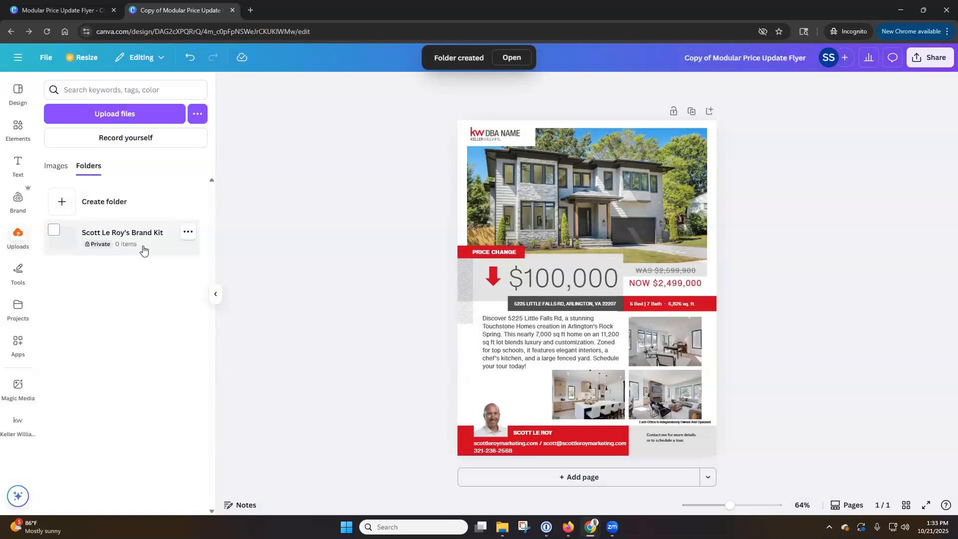
# Step: Move the new headshot upload from Images into the agent's brand kit folder
pyautogui.click(57, 166)
pyautogui.moveTo(98, 291)
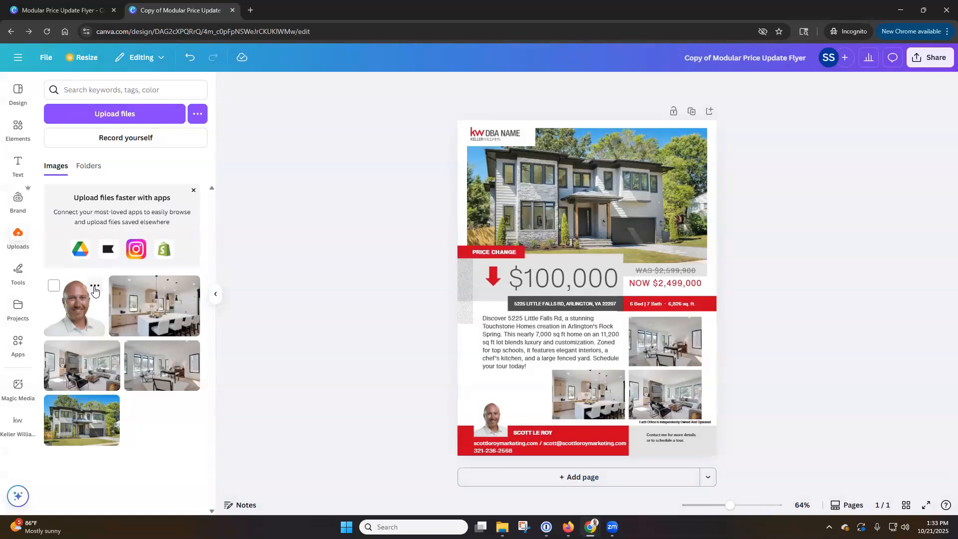
pyautogui.click(95, 288)
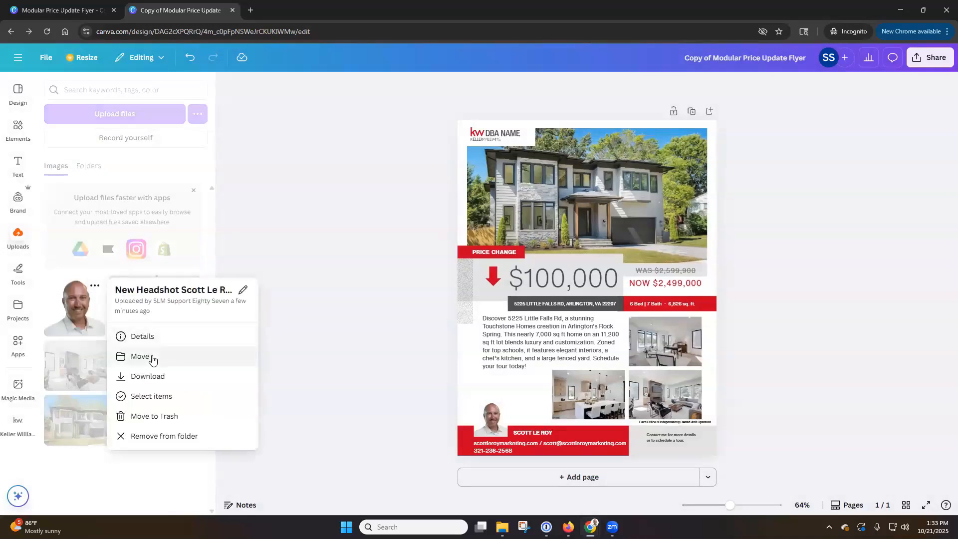
pyautogui.click(141, 356)
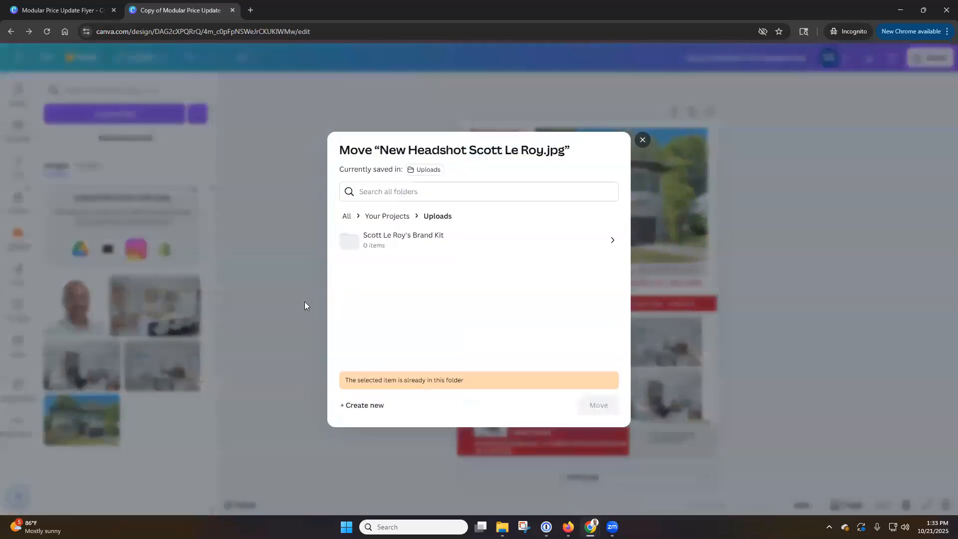
pyautogui.click(459, 248)
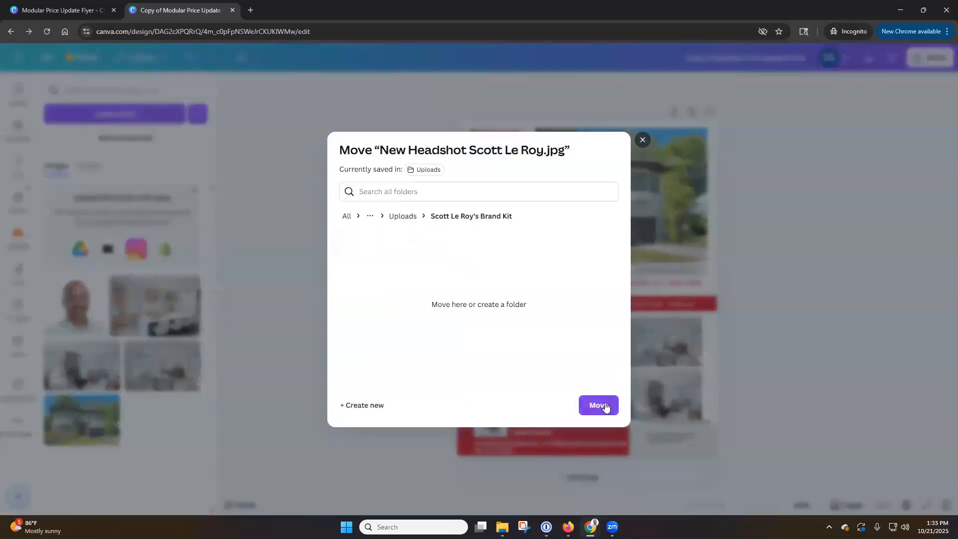
pyautogui.click(606, 407)
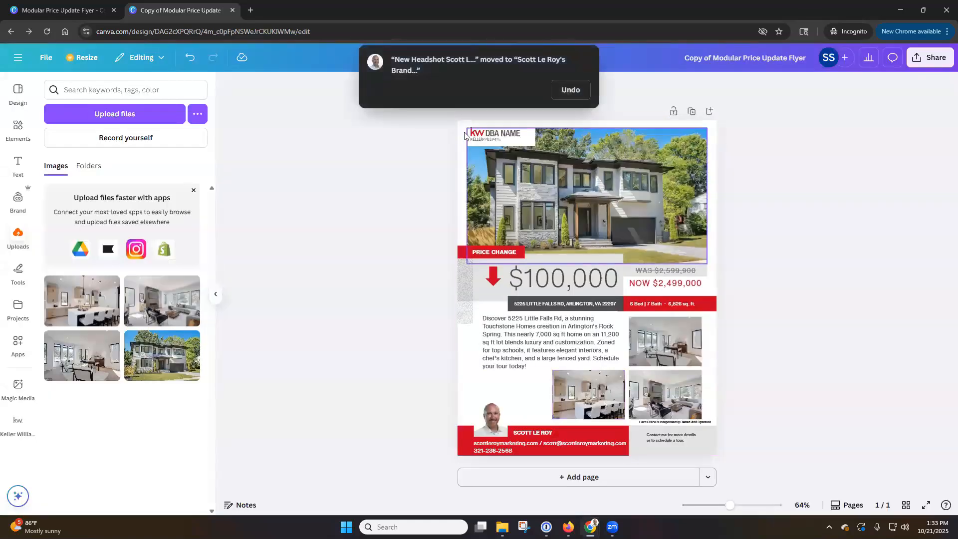
# Step: Browse the upload folders, then select the flyer's KW DBA NAME logo
pyautogui.click(92, 170)
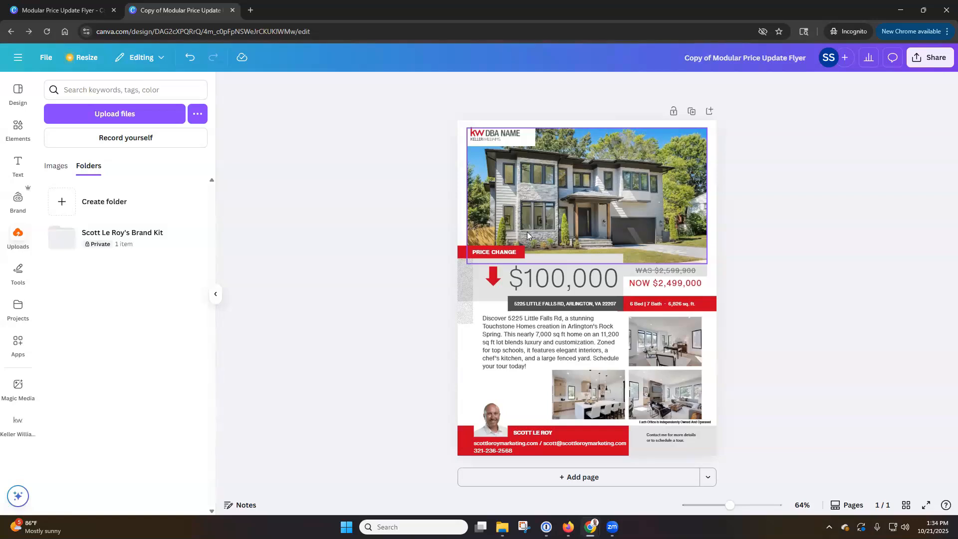
pyautogui.click(676, 168)
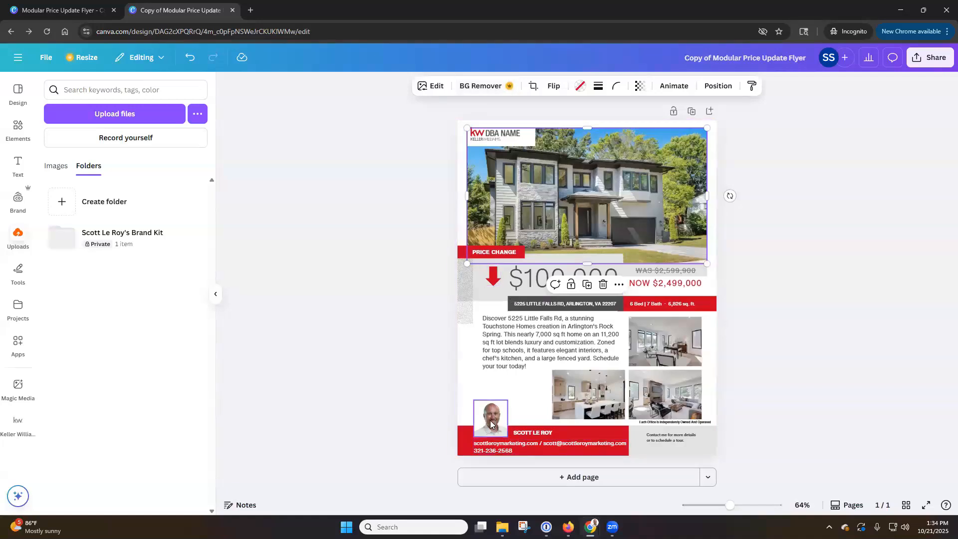
pyautogui.click(394, 298)
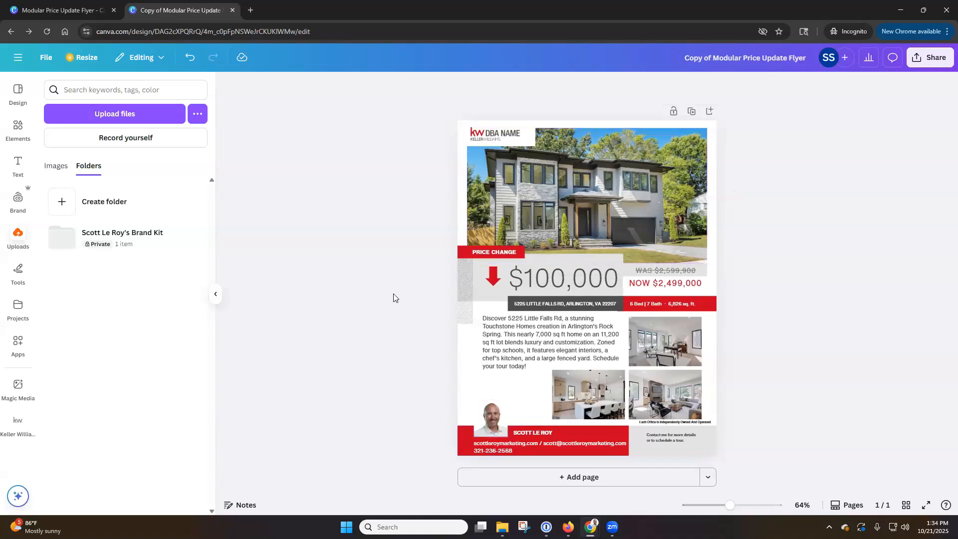
pyautogui.click(501, 140)
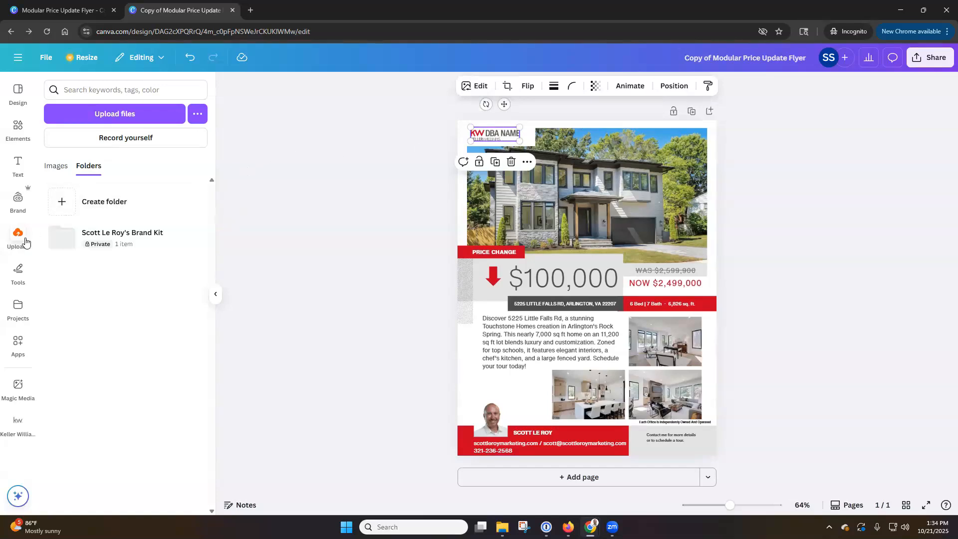
# Step: Check the Denton profile, then open the Core Brand Kit's full Logos collection
pyautogui.click(22, 202)
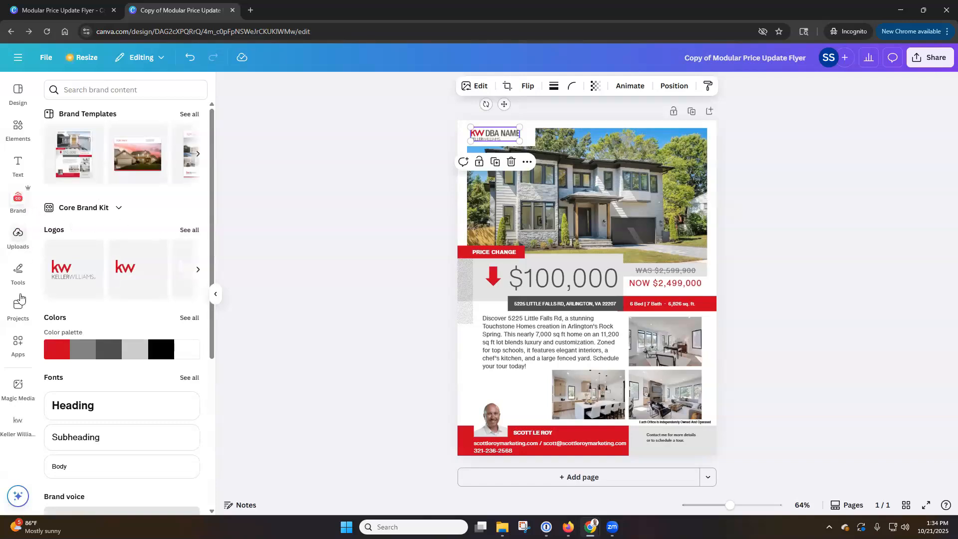
pyautogui.click(20, 430)
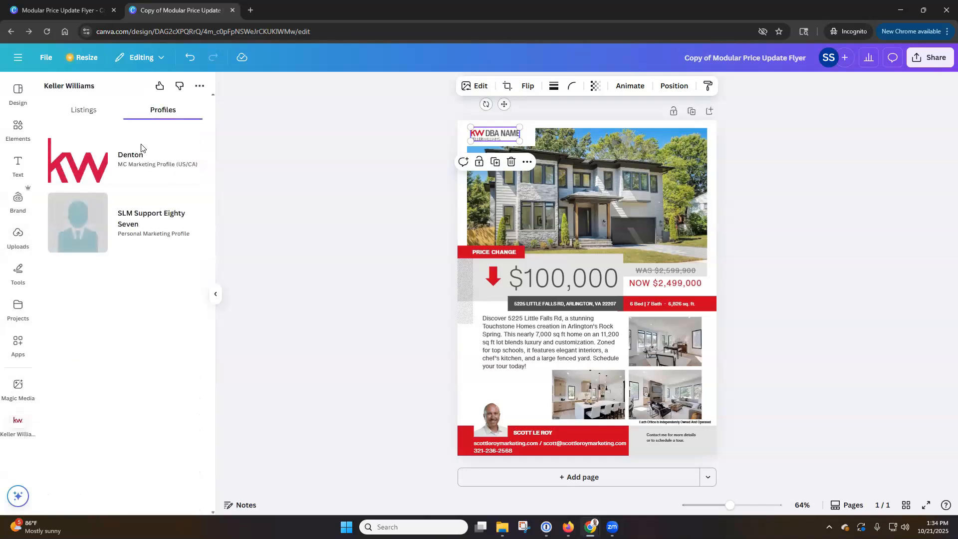
pyautogui.click(120, 165)
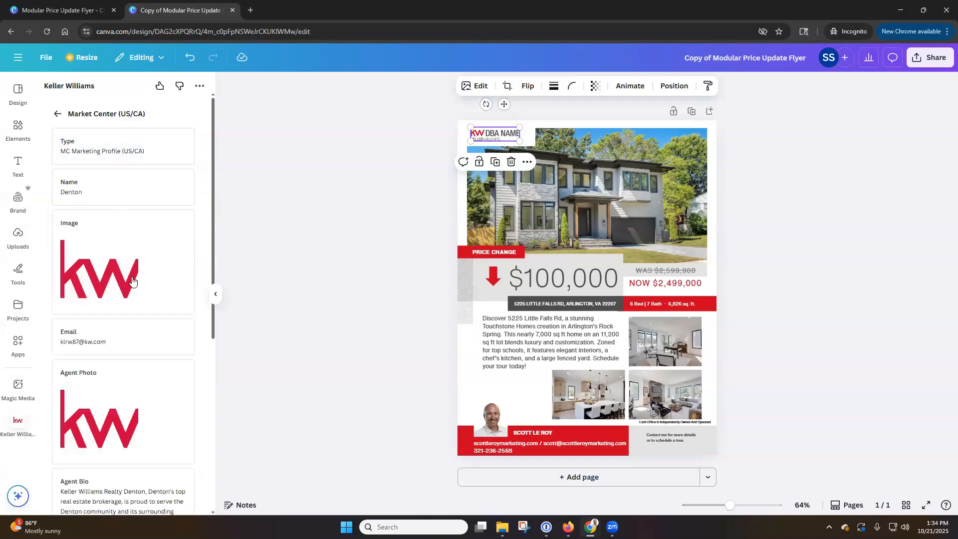
pyautogui.scroll(-1, 123, 260)
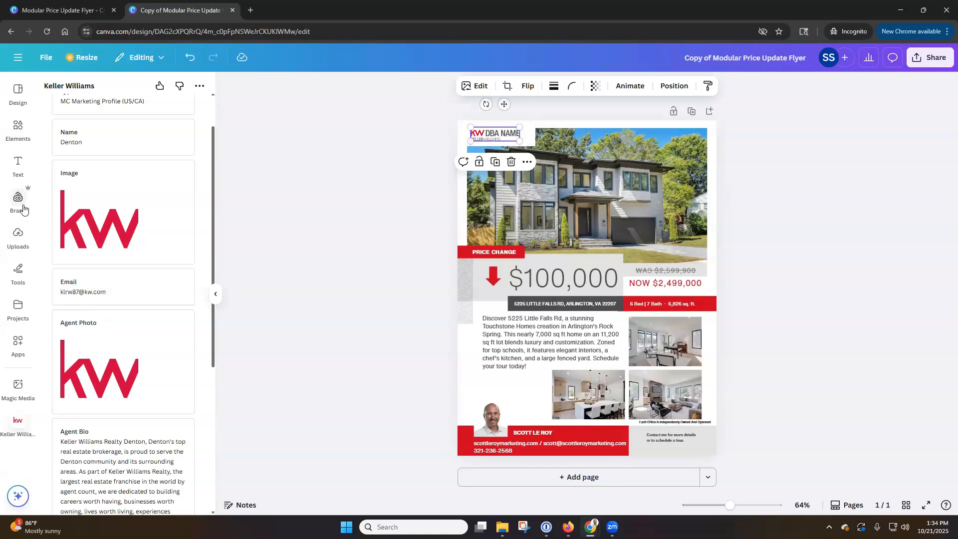
pyautogui.click(19, 202)
pyautogui.click(189, 230)
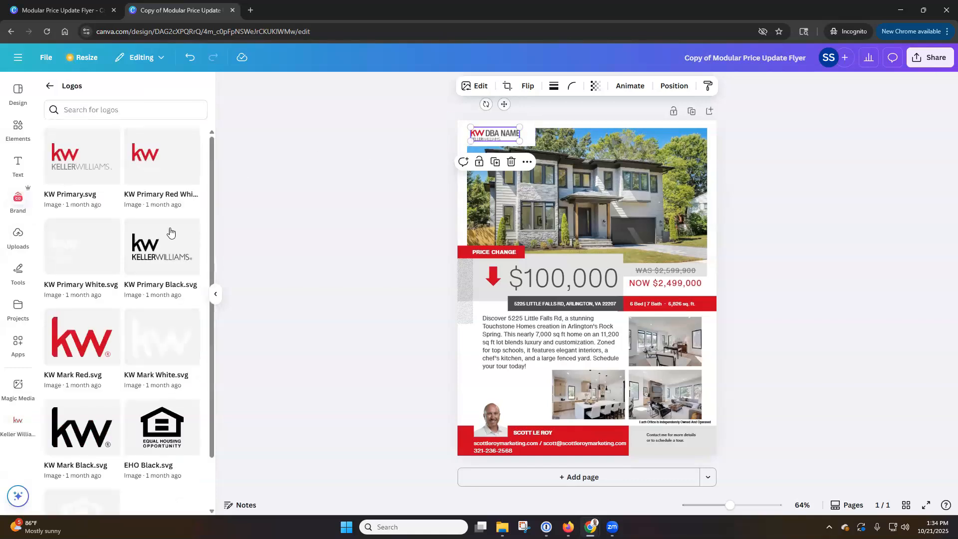
# Step: Replace the KW DBA NAME logo with KW Primary at the house photo's top-left corner
pyautogui.scroll(-1, 170, 230)
pyautogui.scroll(1, 170, 231)
pyautogui.moveTo(91, 166); pyautogui.dragTo(173, 152)
pyautogui.click(512, 162)
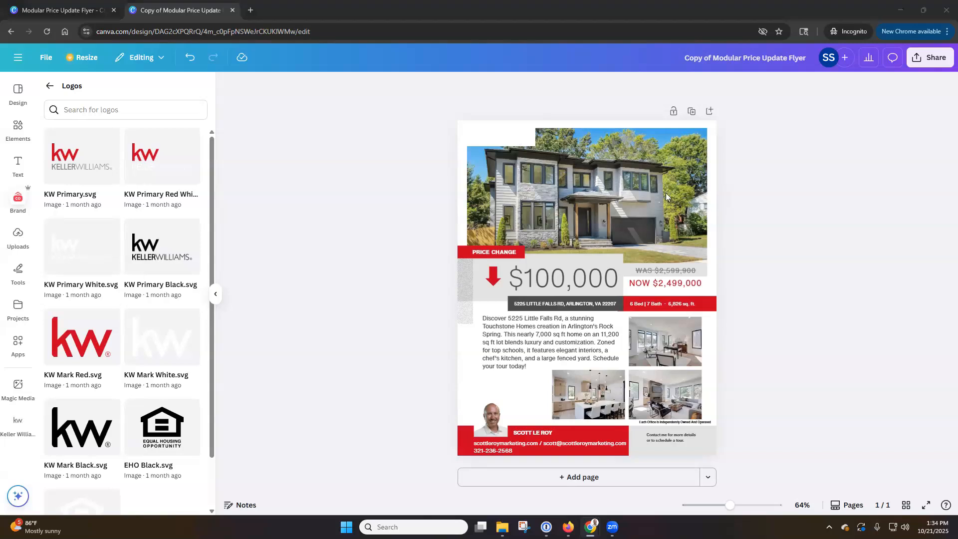
pyautogui.click(80, 161)
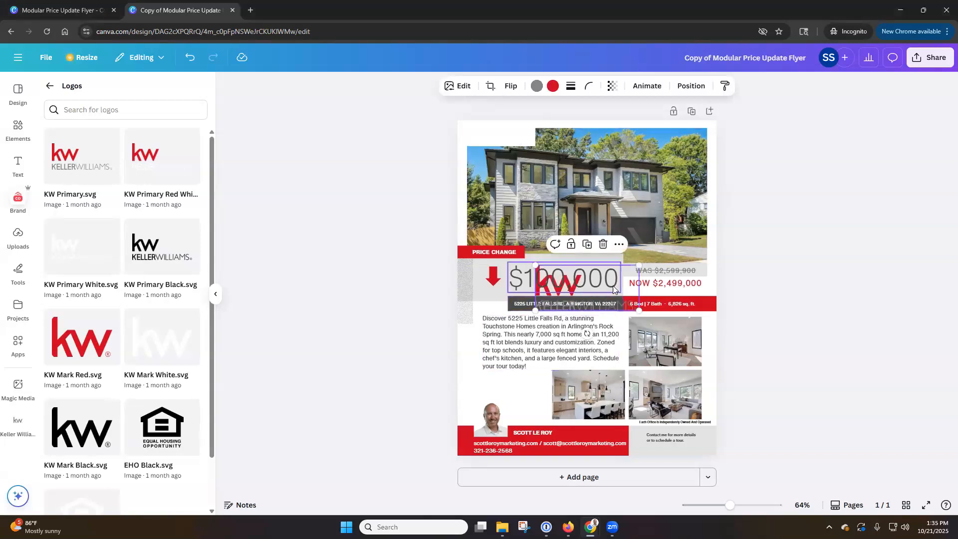
pyautogui.moveTo(625, 298); pyautogui.dragTo(511, 140)
pyautogui.click(388, 151)
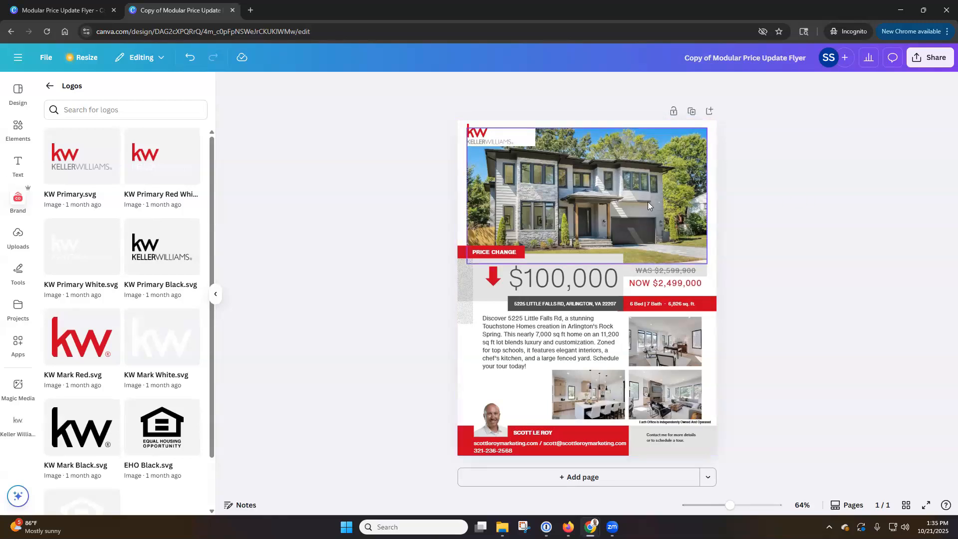
# Step: Lock the page, test selecting the house photo, then unlock the page again
pyautogui.click(673, 112)
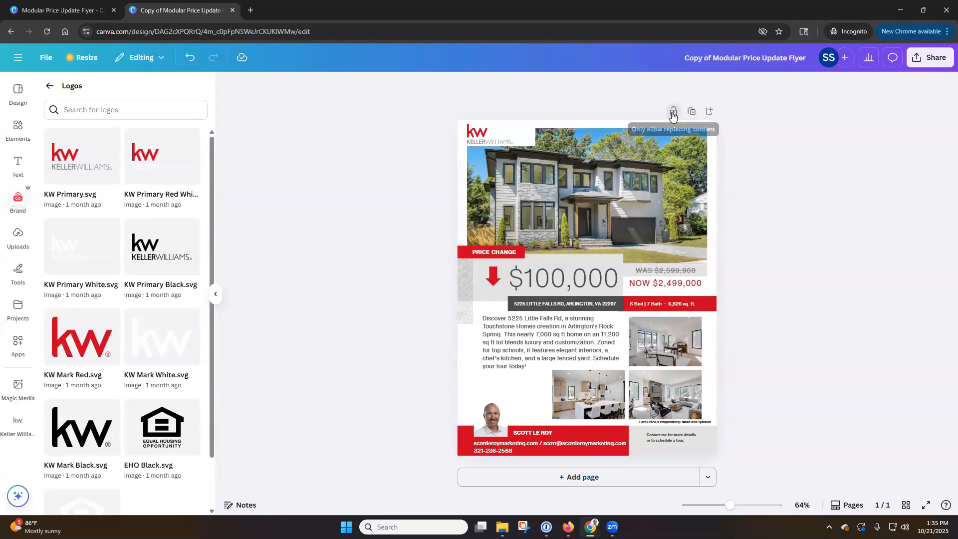
pyautogui.click(636, 186)
pyautogui.click(758, 212)
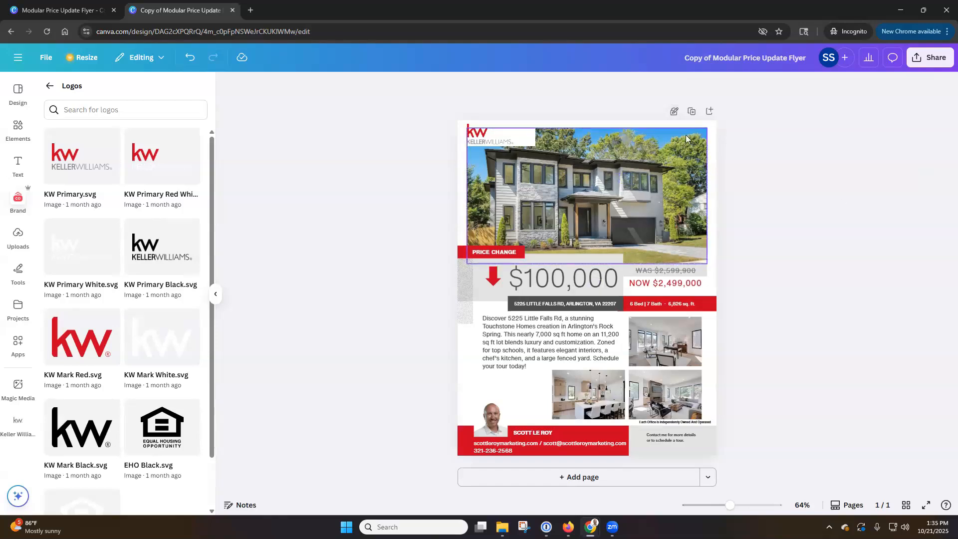
pyautogui.click(675, 112)
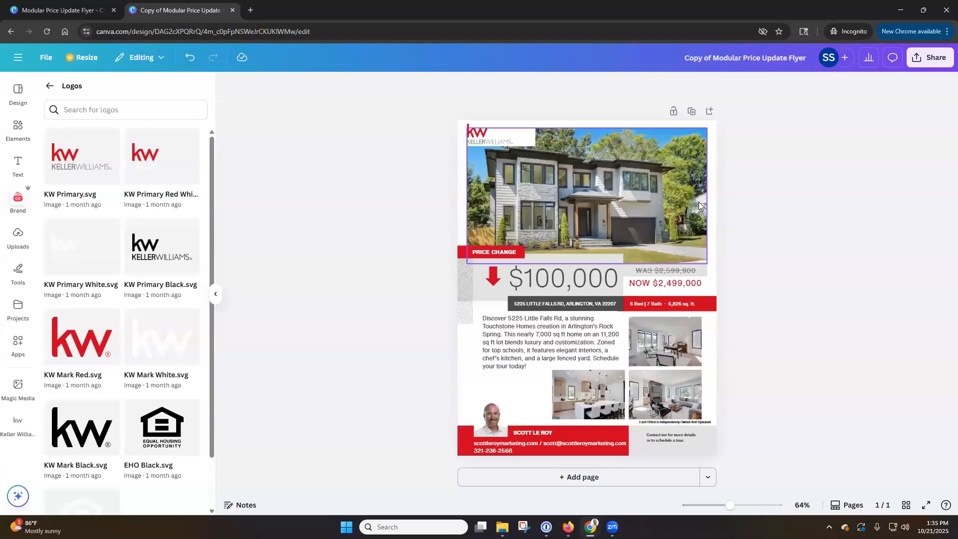
# Step: Duplicate the flyer as page 2 and rewrite its PRICE CHANGE label as JUST SOLD
pyautogui.click(693, 112)
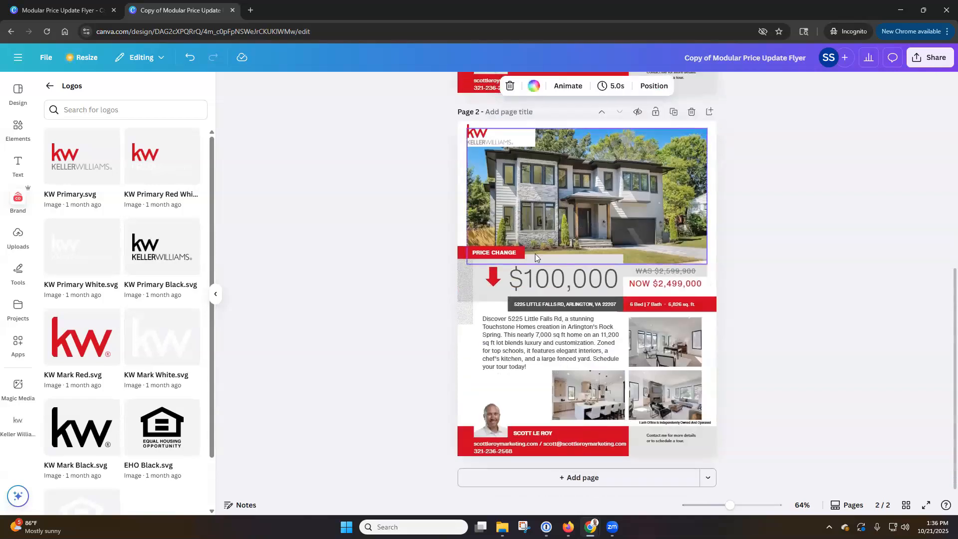
pyautogui.doubleClick(507, 254)
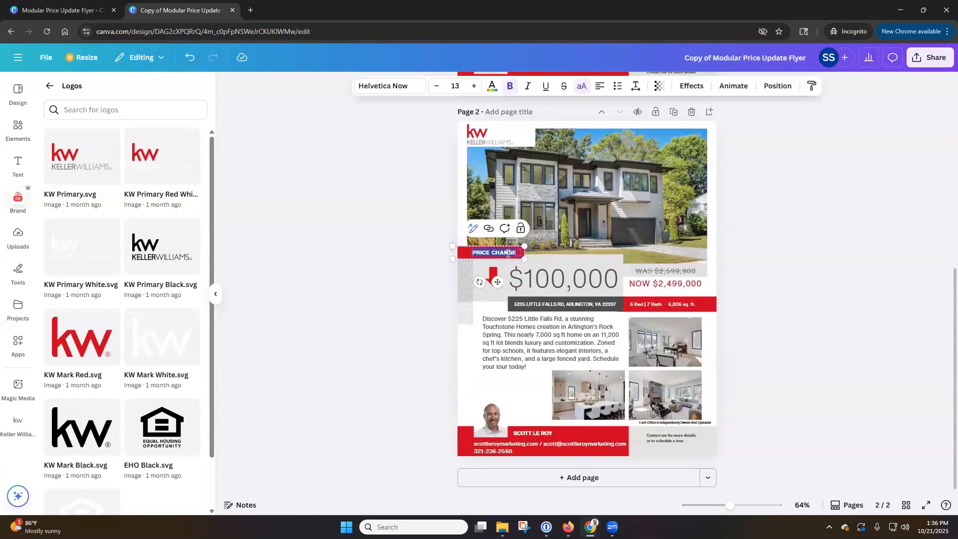
pyautogui.write('COMING')
pyautogui.press('BackSpace')
pyautogui.press('BackSpace')
pyautogui.press('BackSpace')
pyautogui.press('BackSpace')
pyautogui.press('BackSpace')
pyautogui.press('BackSpace')
pyautogui.write('JUST')
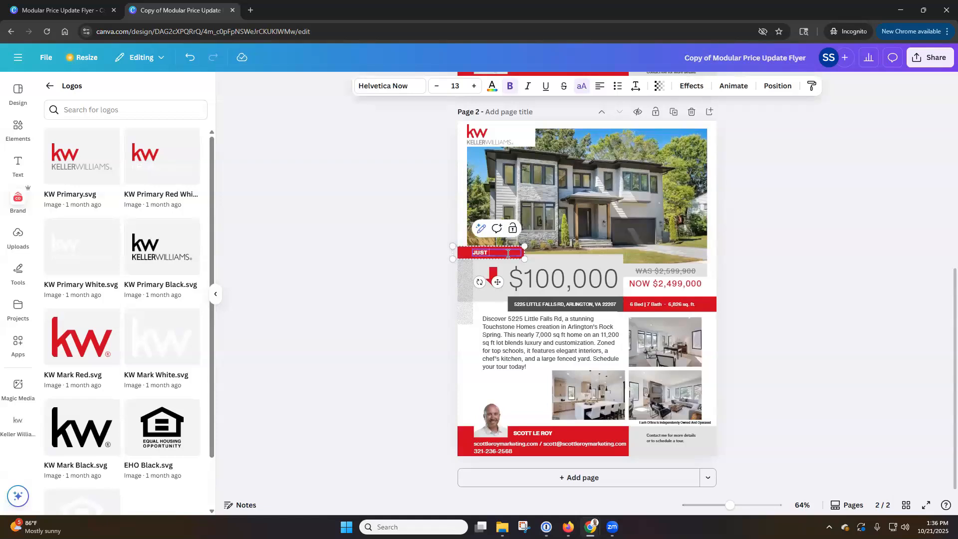
pyautogui.write(' DOROP')
# Step: Delete the red arrow and WAS price, and change the NOW price to SOLD $2,499,000
pyautogui.click(491, 275)
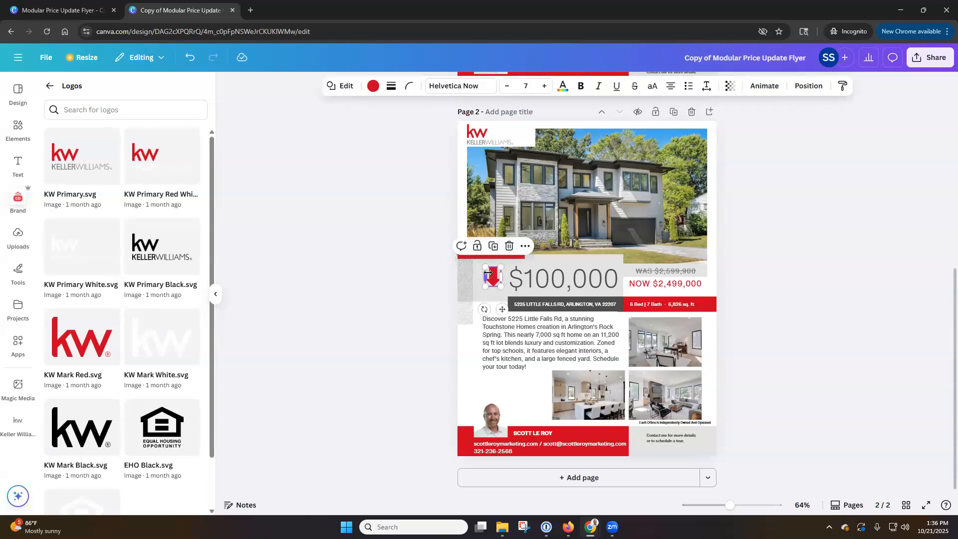
pyautogui.press('Delete')
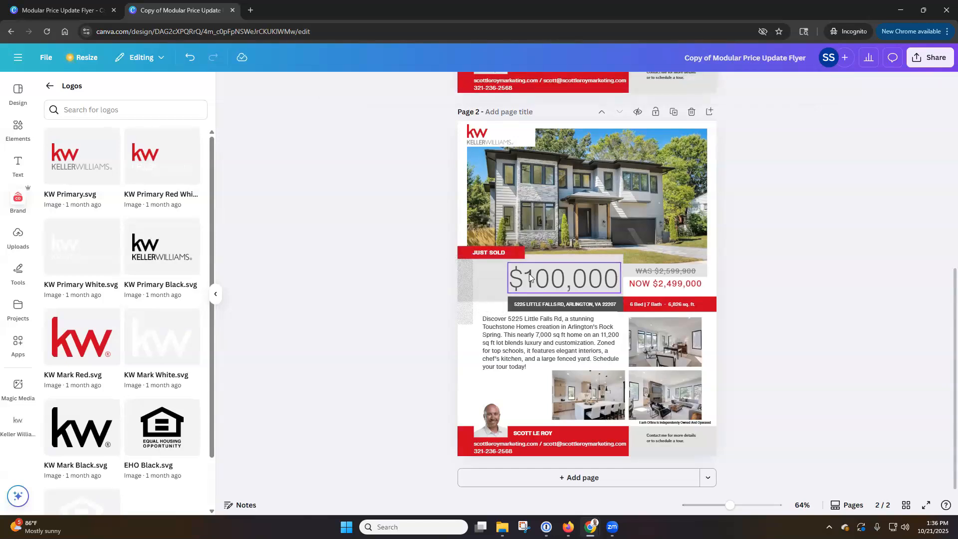
pyautogui.click(530, 279)
pyautogui.click(669, 274)
pyautogui.press('Delete')
pyautogui.doubleClick(655, 284)
pyautogui.click(655, 284)
pyautogui.moveTo(655, 284); pyautogui.dragTo(620, 283)
pyautogui.press('BackSpace')
pyautogui.write('SOLD')
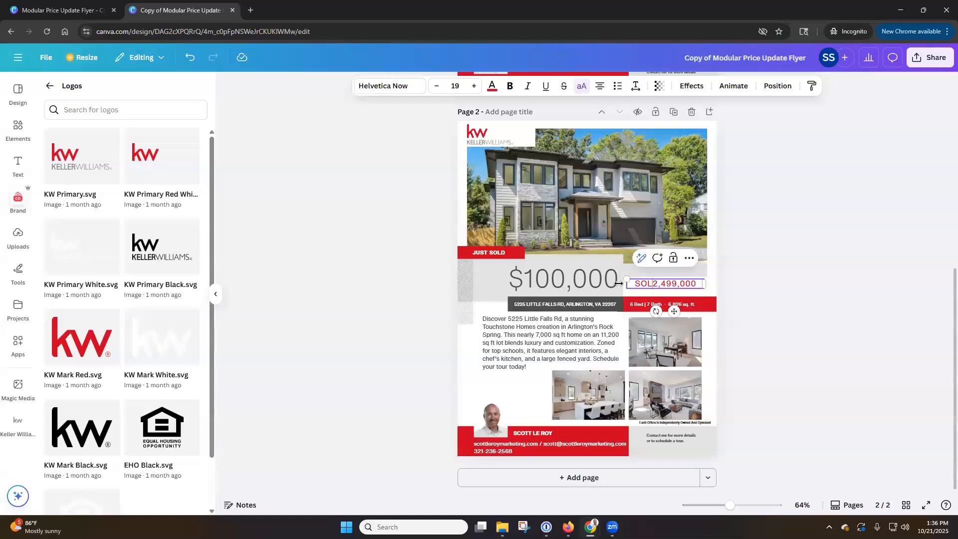
pyautogui.write(' $')
pyautogui.click(724, 292)
# Step: Nudge the SOLD $2,499,000 line up and recolour it dark gray
pyautogui.moveTo(681, 284); pyautogui.dragTo(678, 272)
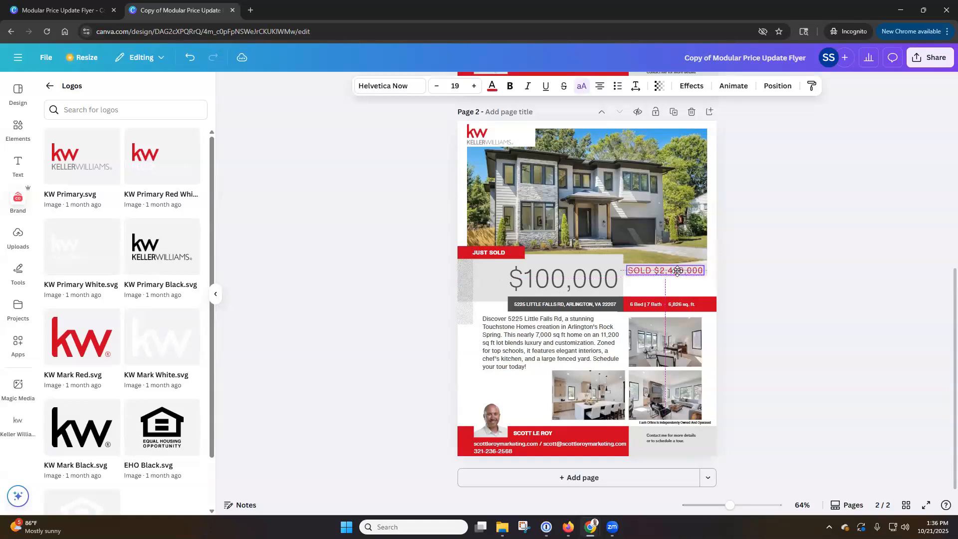
pyautogui.doubleClick(678, 272)
pyautogui.tripleClick(678, 272)
pyautogui.click(492, 86)
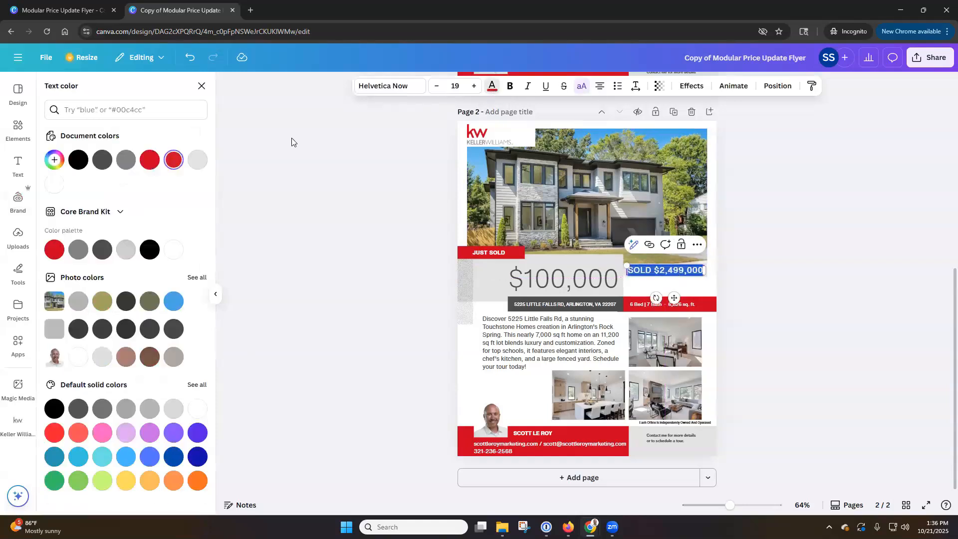
pyautogui.click(54, 183)
pyautogui.click(805, 265)
pyautogui.click(804, 266)
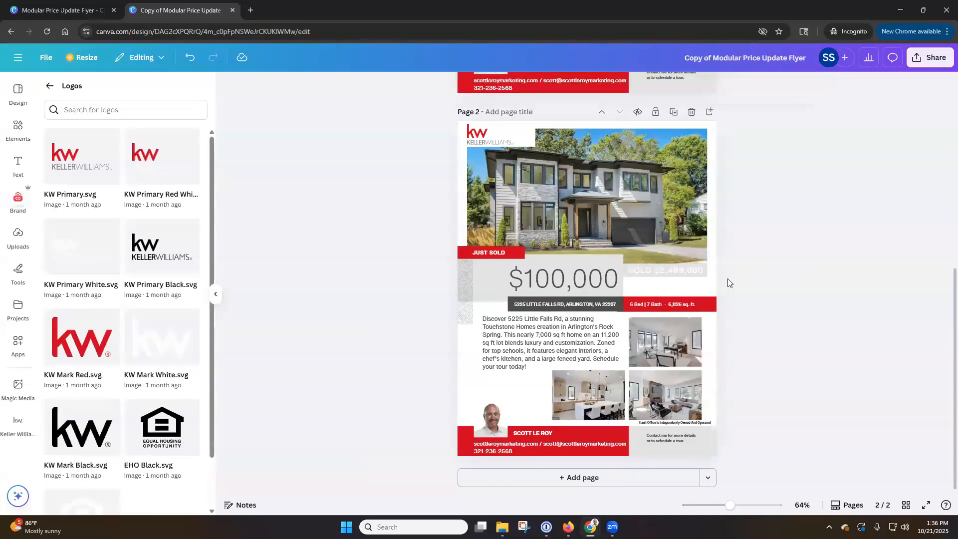
pyautogui.click(669, 271)
pyautogui.tripleClick(668, 271)
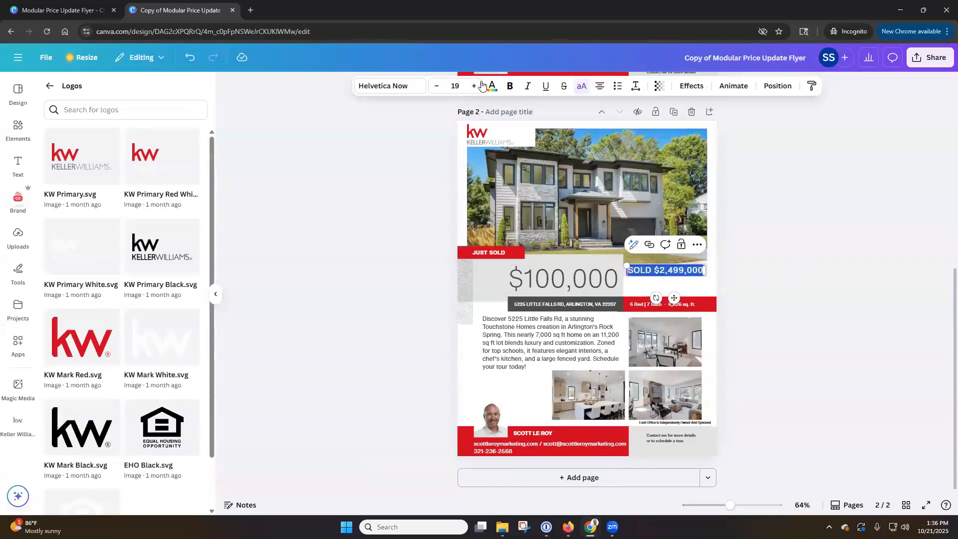
pyautogui.click(491, 87)
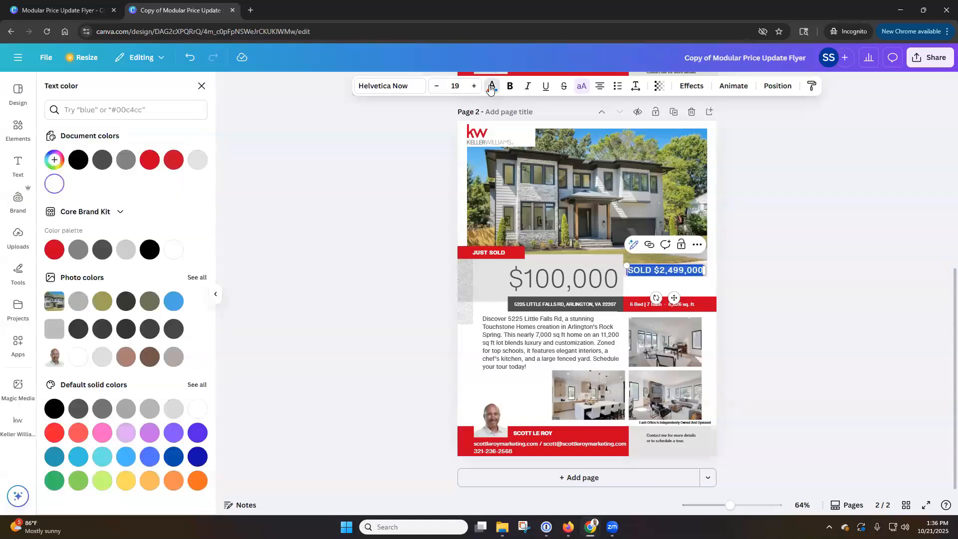
pyautogui.click(101, 161)
pyautogui.click(785, 289)
pyautogui.click(785, 293)
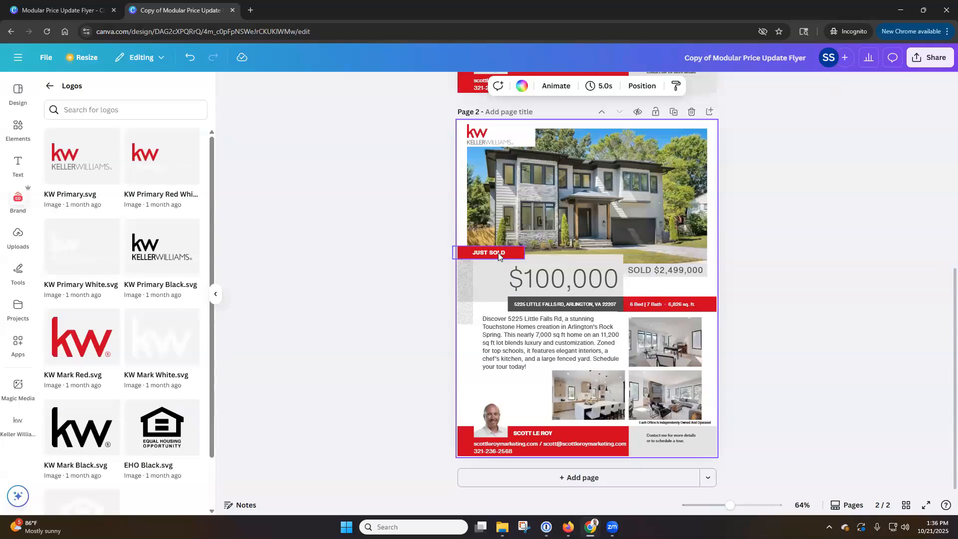
# Step: Replace the $100,000 headline with 'SOLD IN 4 Days', widen its box and shrink the font
pyautogui.tripleClick(563, 280)
pyautogui.write('SO')
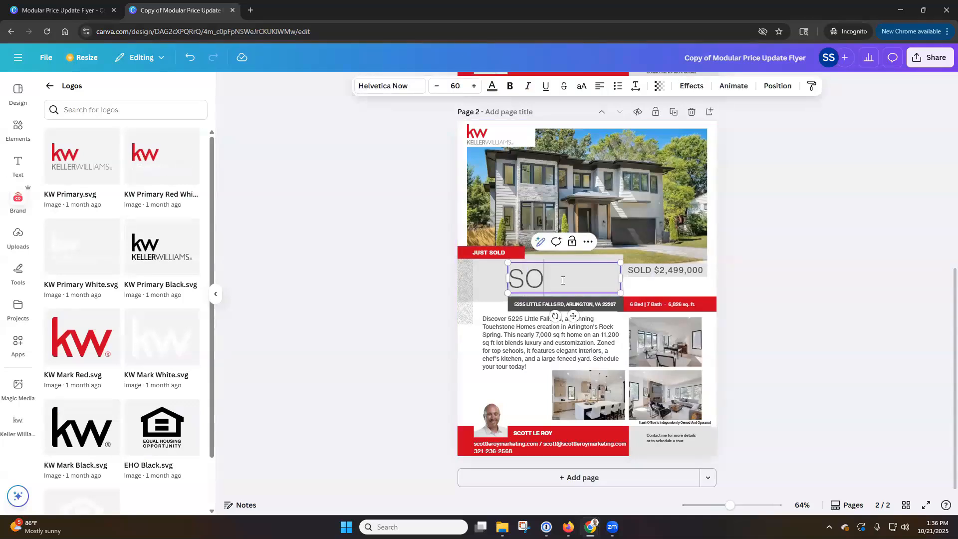
pyautogui.write('LD IN 4 Days')
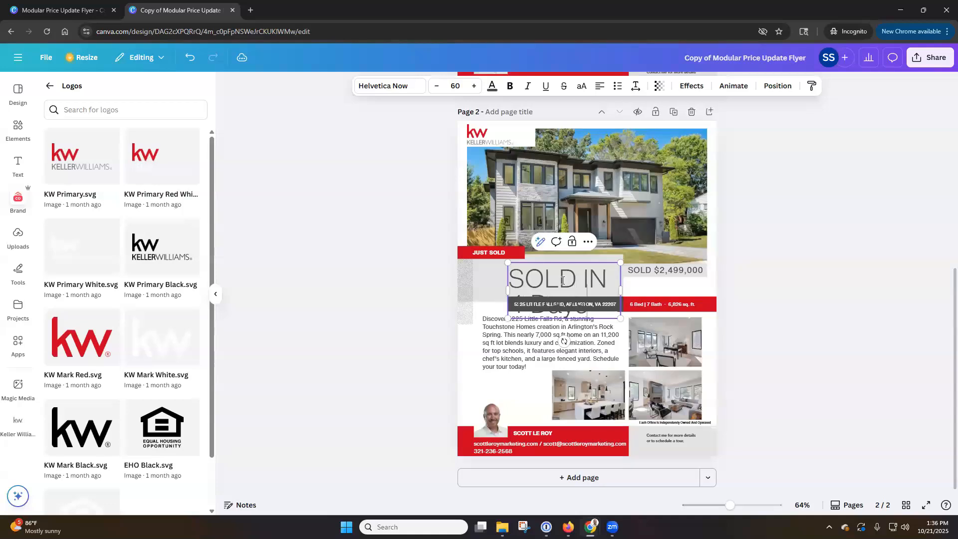
pyautogui.tripleClick(551, 278)
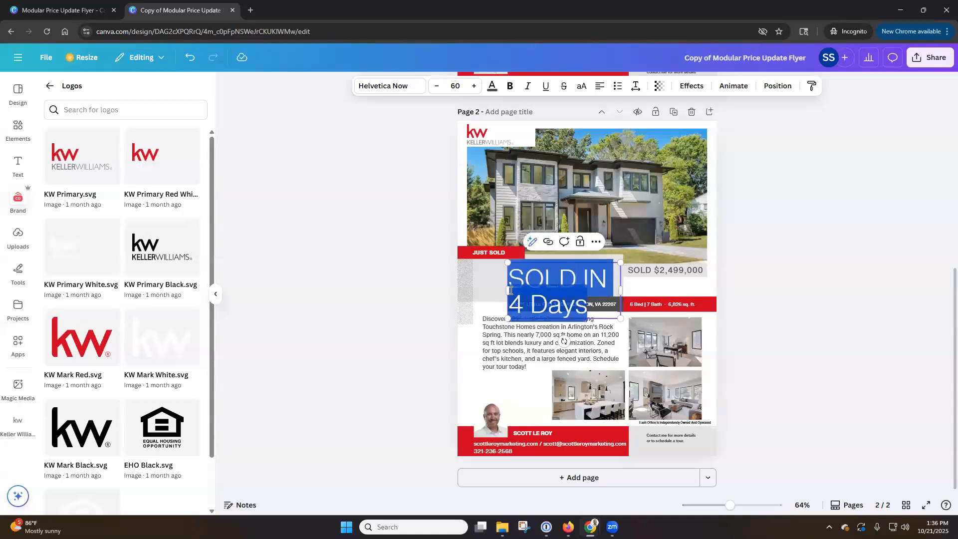
pyautogui.moveTo(508, 290); pyautogui.dragTo(469, 289)
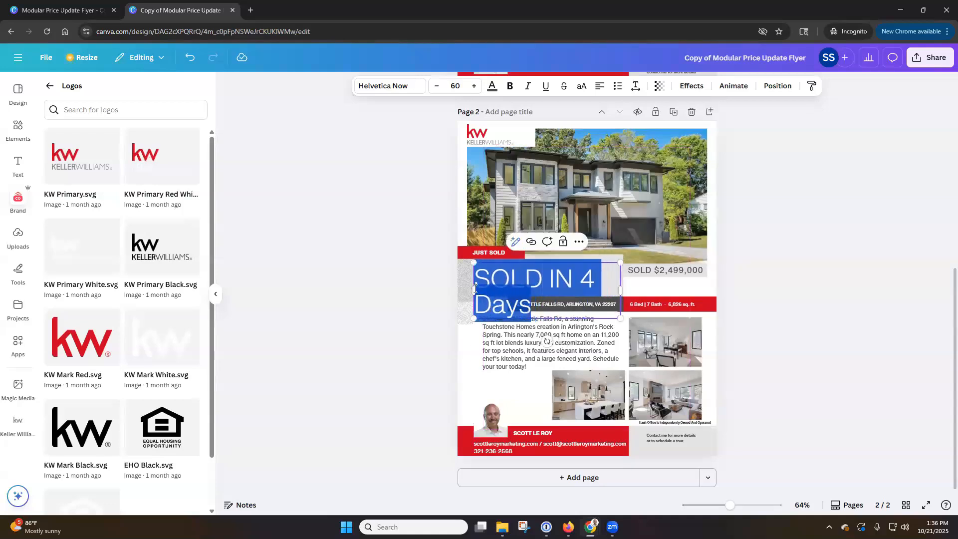
pyautogui.click(436, 85)
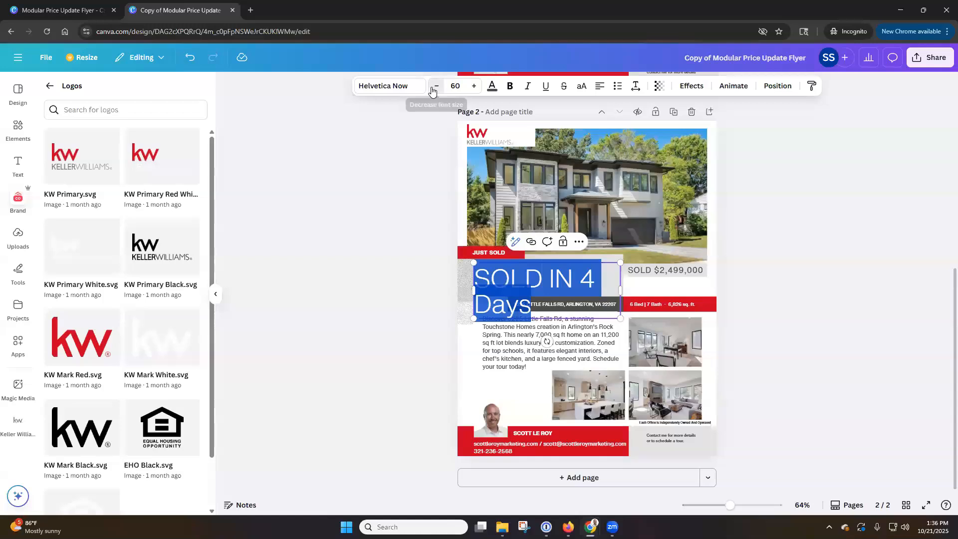
pyautogui.click(436, 86)
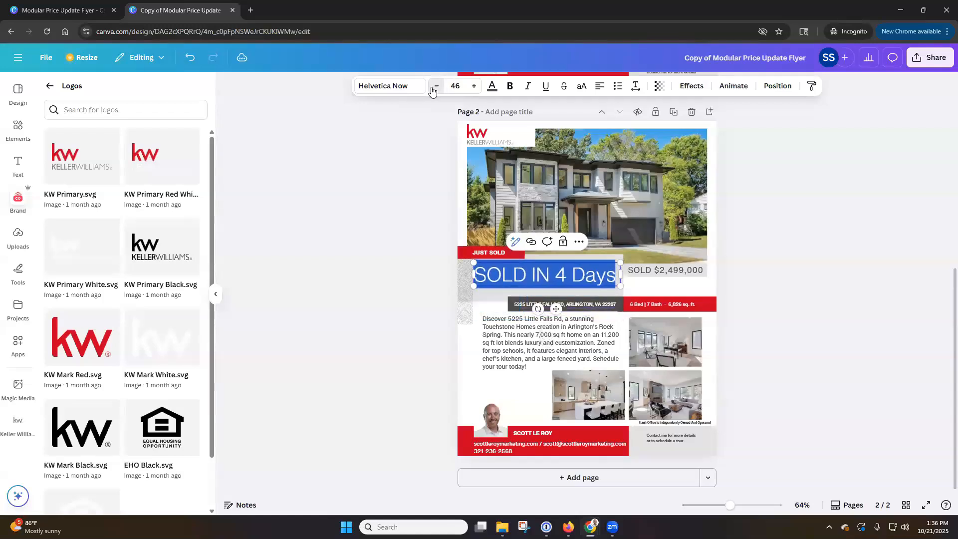
# Step: Capitalize it to 'SOLD IN 4 DAYS', shrink it to 43 on one line, and nudge it down
pyautogui.click(612, 276)
pyautogui.press('BackSpace')
pyautogui.press('BackSpace')
pyautogui.press('BackSpace')
pyautogui.write('AYS')
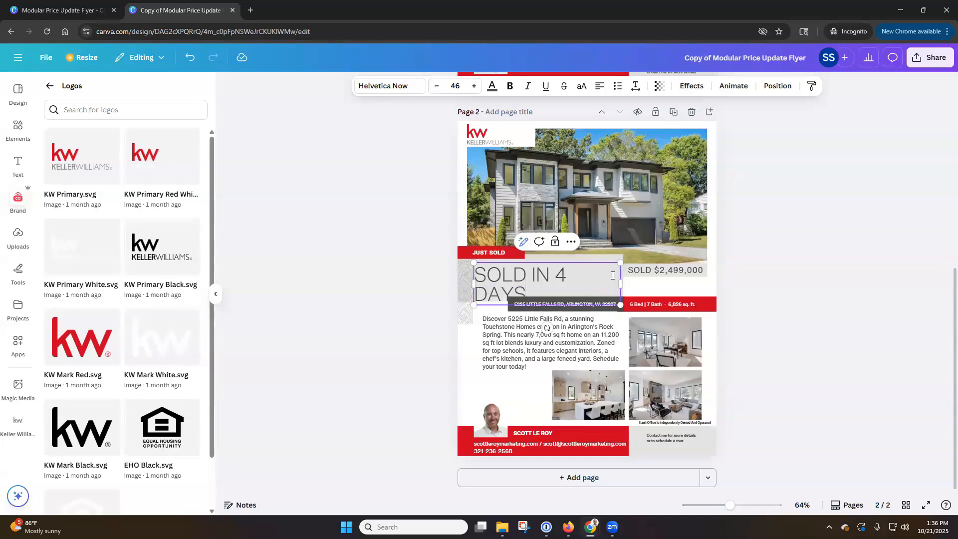
pyautogui.hotkey('ctrl', 'a')
pyautogui.click(435, 86)
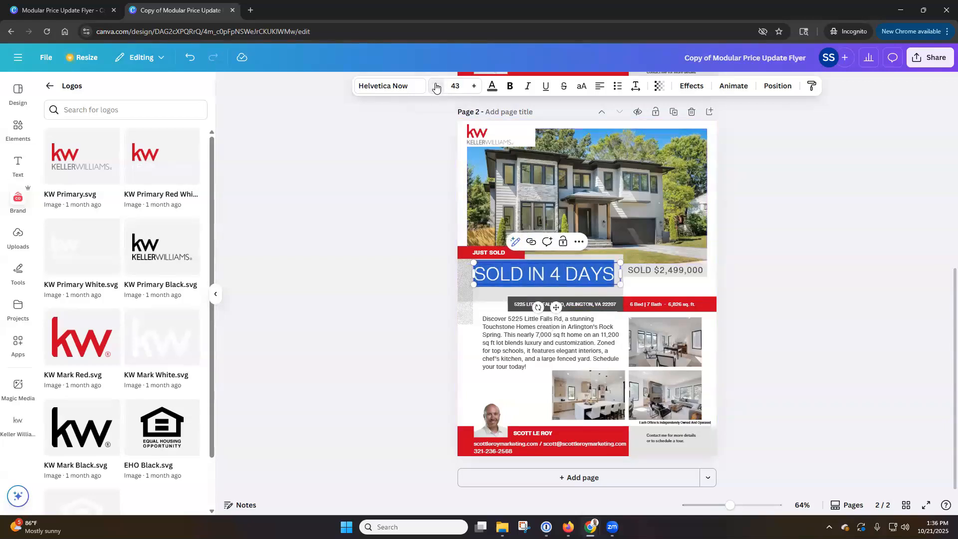
pyautogui.click(825, 248)
pyautogui.moveTo(586, 278); pyautogui.dragTo(586, 284)
pyautogui.click(782, 267)
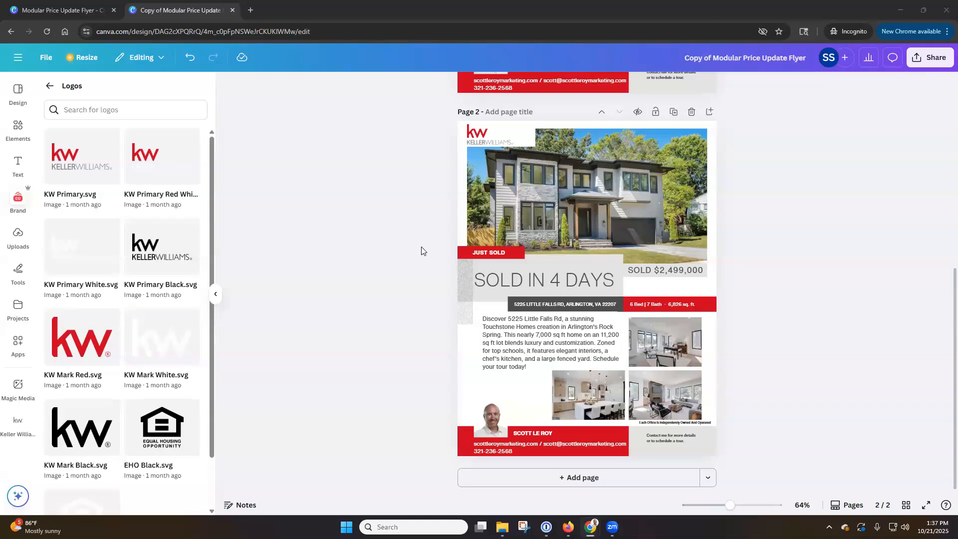
pyautogui.scroll(7, 421, 247)
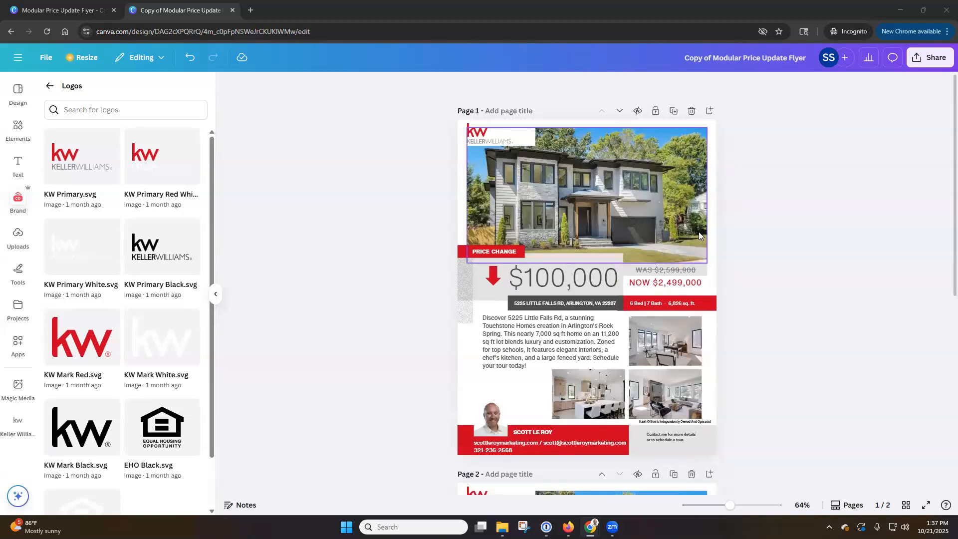
pyautogui.click(774, 57)
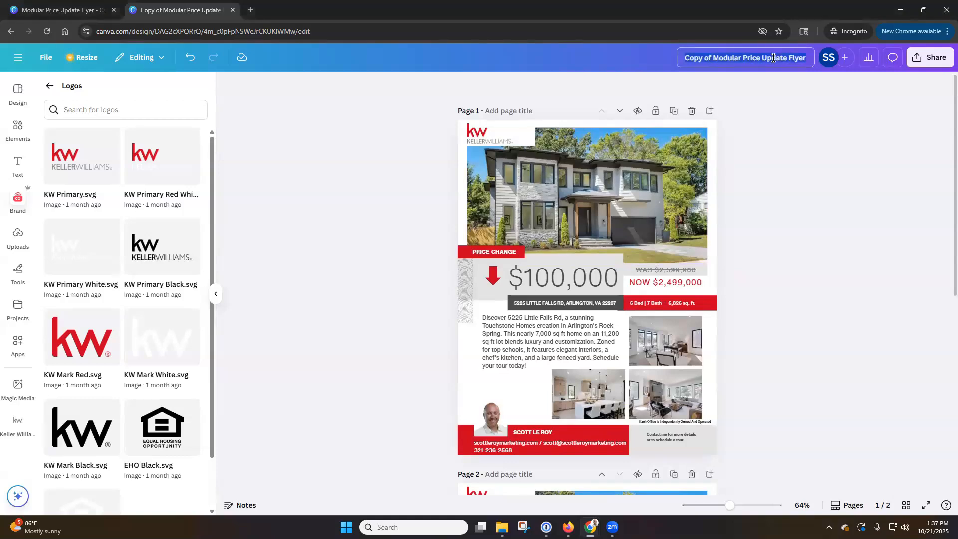
pyautogui.write('Price')
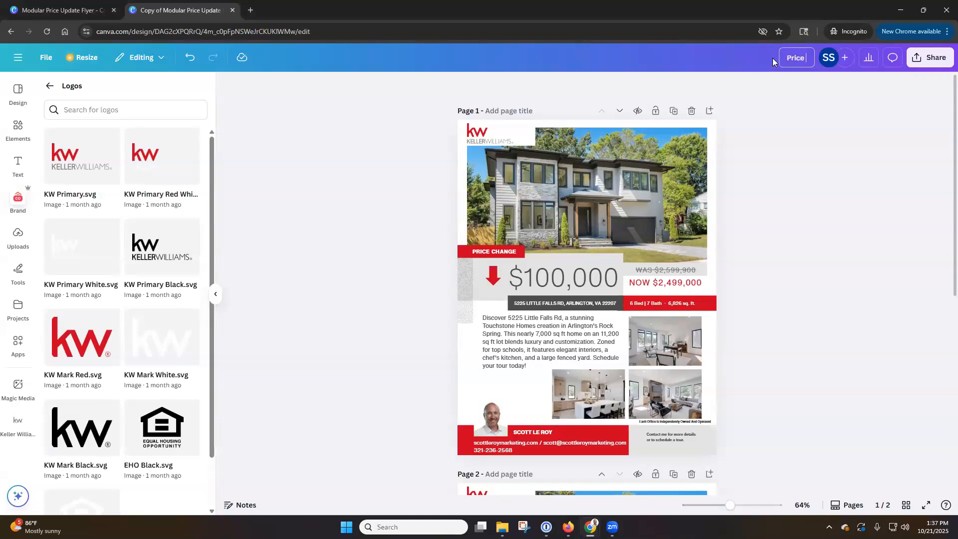
pyautogui.write('ad')
pyautogui.click(807, 96)
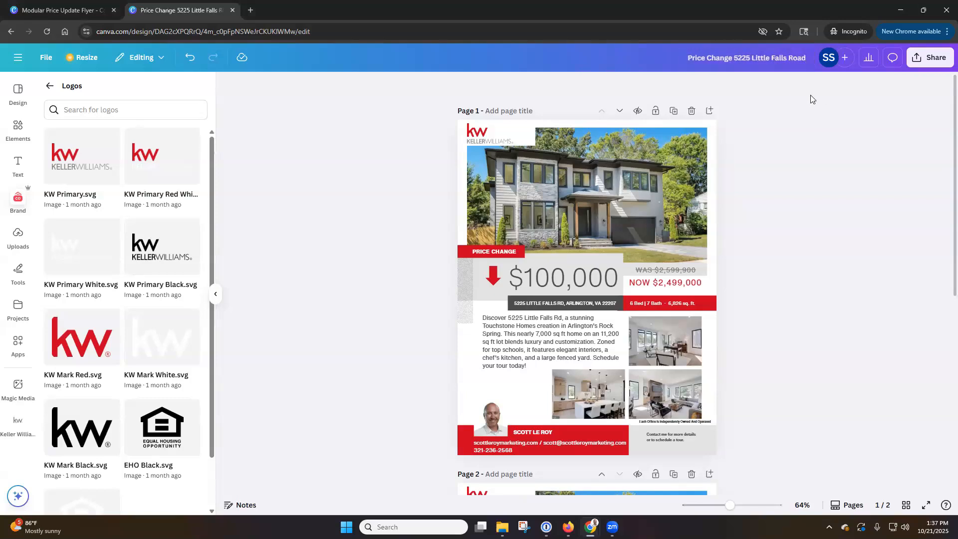
pyautogui.click(849, 62)
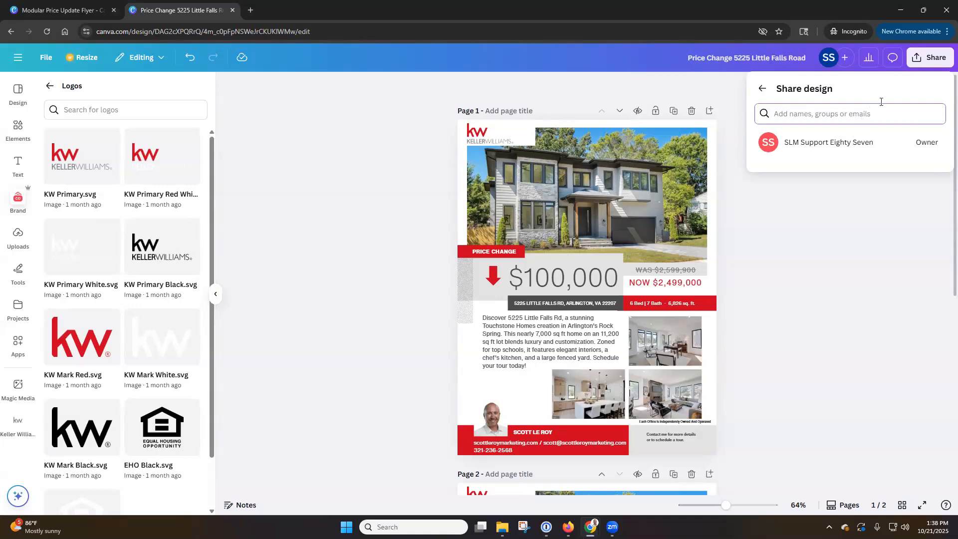
# Step: Review the design's access level choices and keep it set to 'Only you can access'
pyautogui.click(924, 61)
pyautogui.click(927, 63)
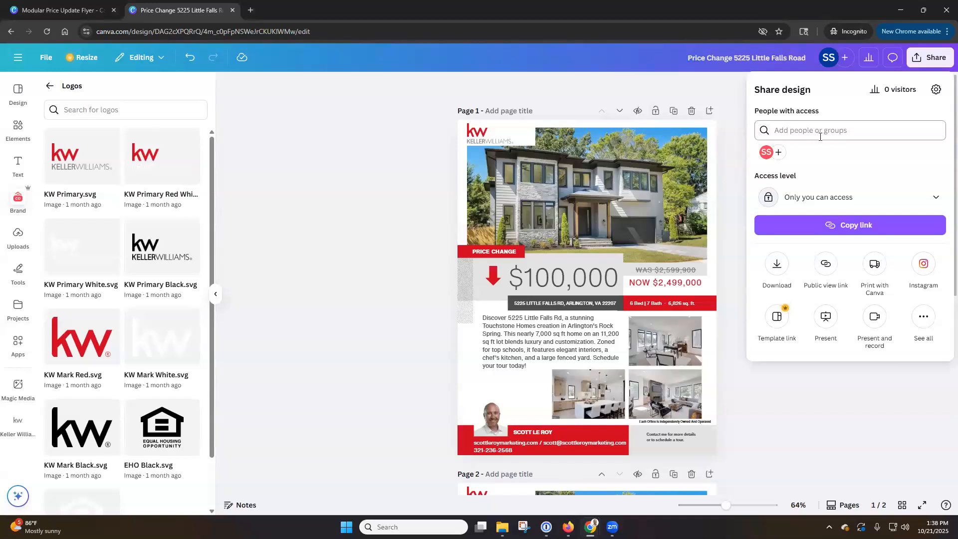
pyautogui.click(869, 201)
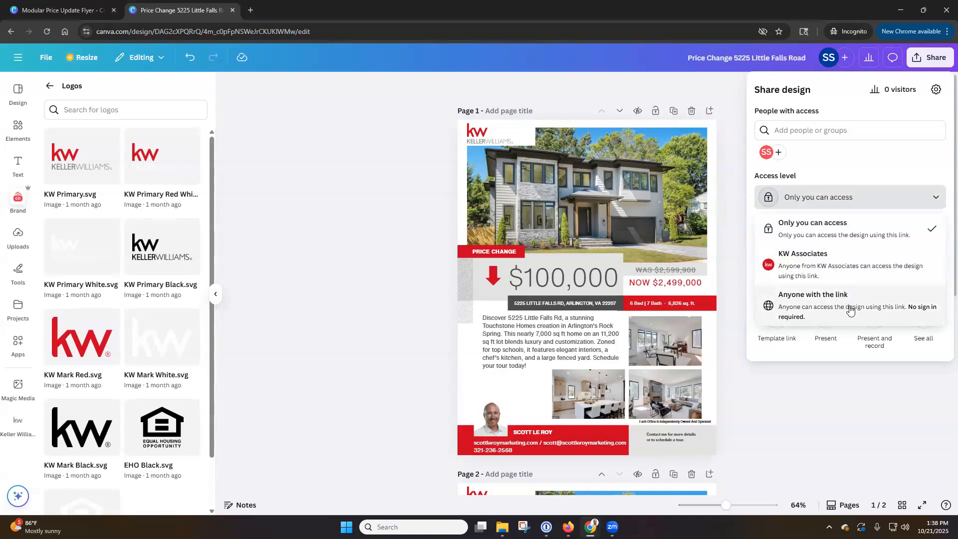
pyautogui.click(841, 223)
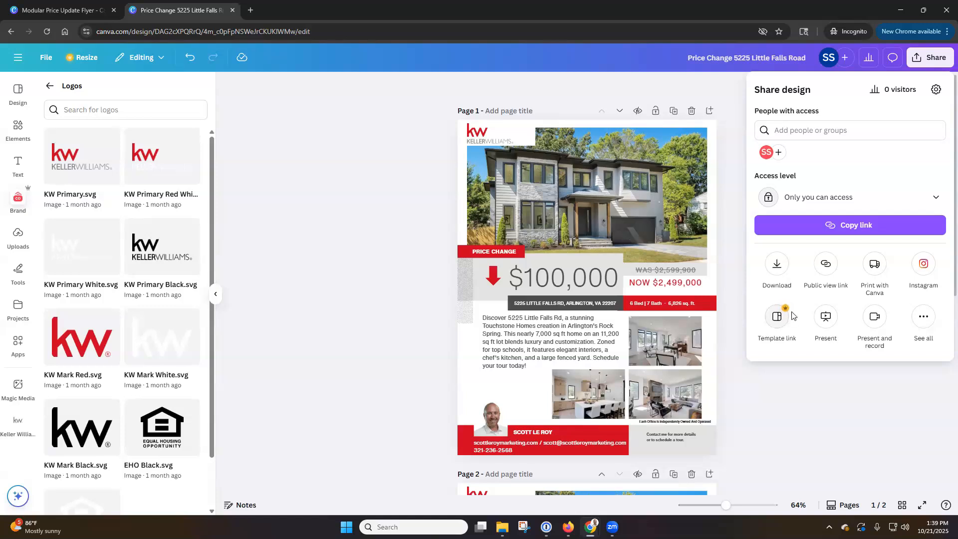
# Step: Keep PNG as the download file type and limit the export to the current page, Page 1
pyautogui.click(781, 270)
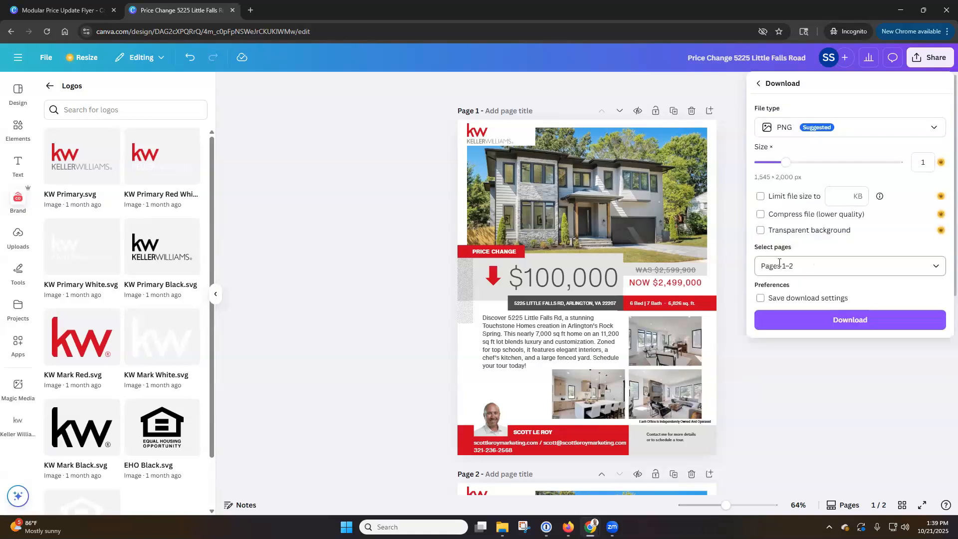
pyautogui.click(937, 129)
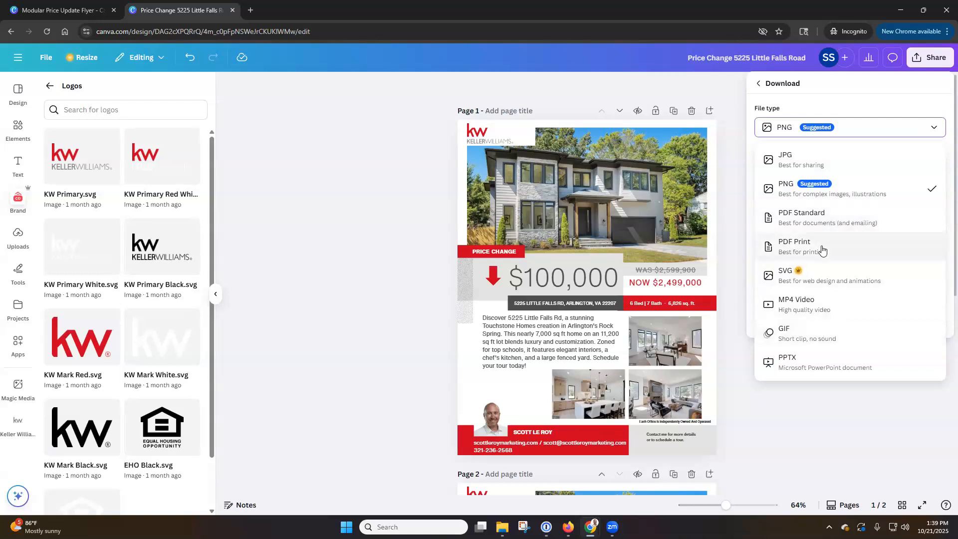
pyautogui.click(850, 200)
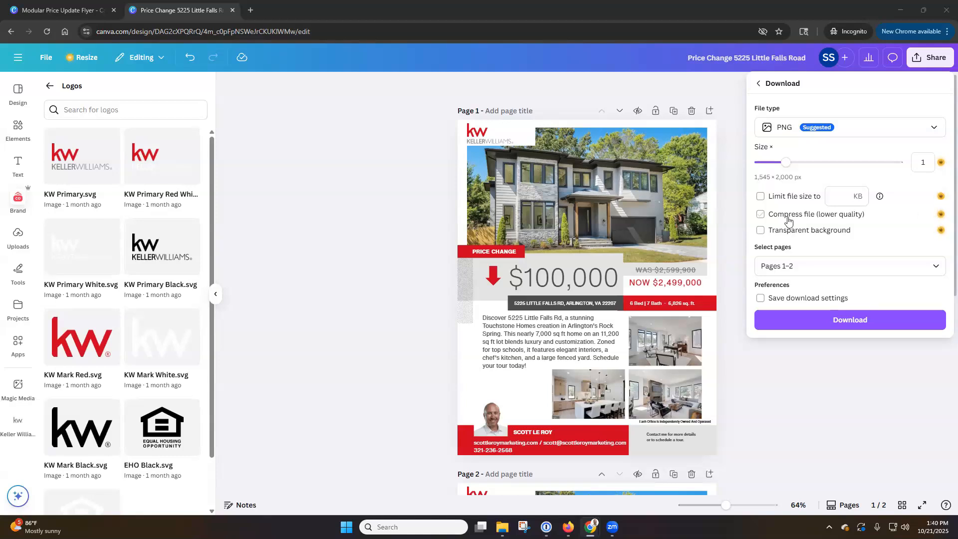
pyautogui.click(938, 270)
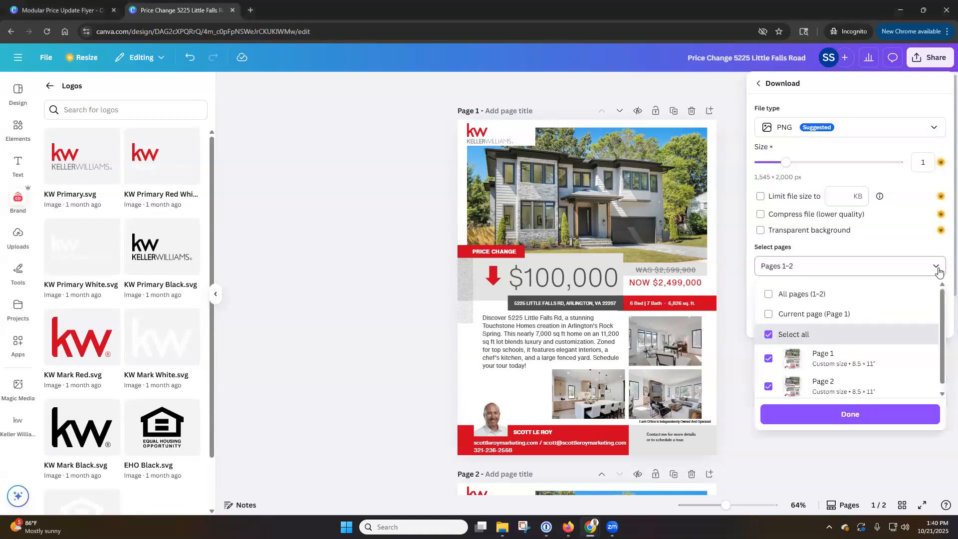
pyautogui.click(770, 316)
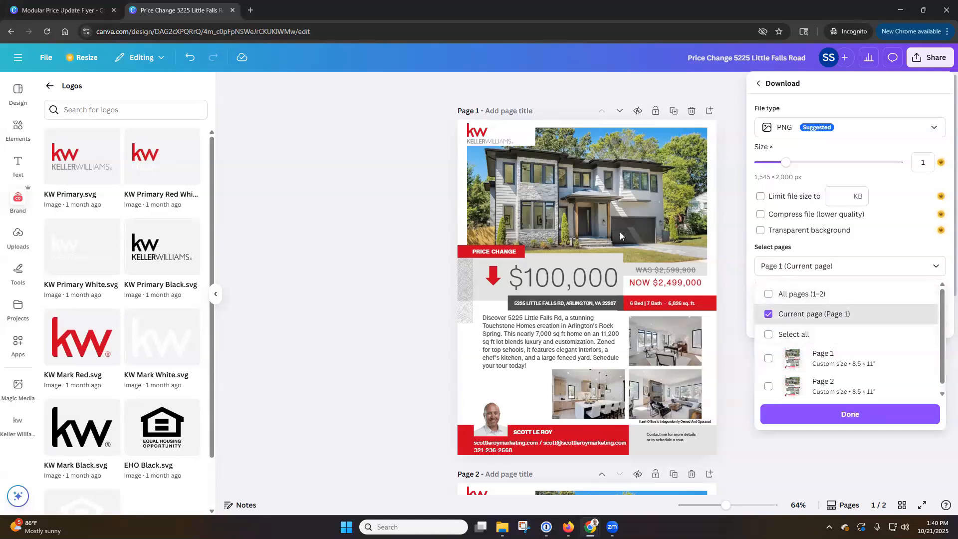
pyautogui.click(860, 420)
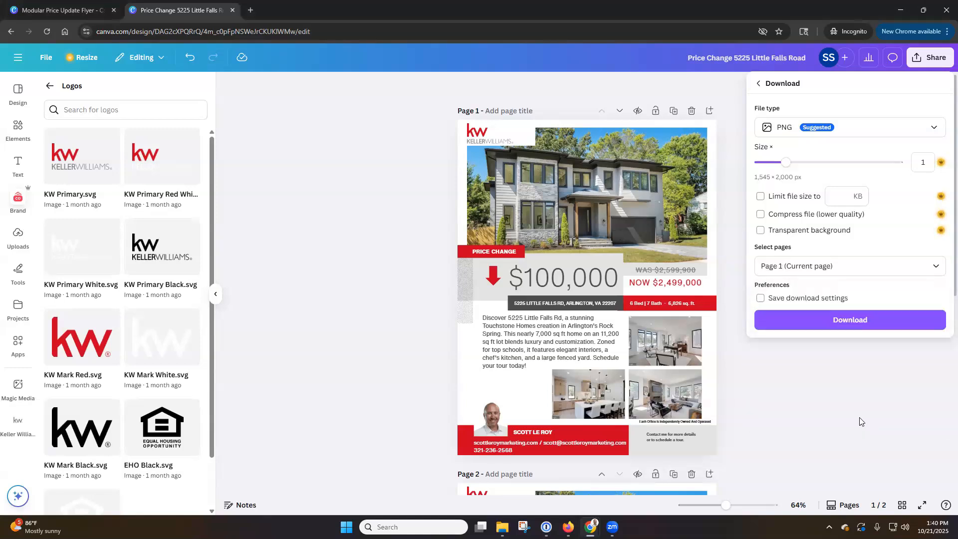
pyautogui.click(848, 321)
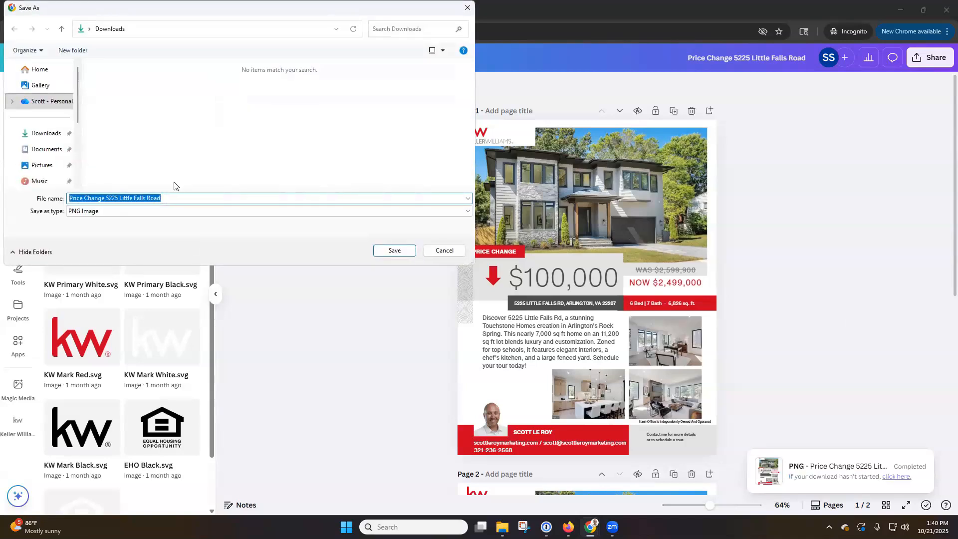
pyautogui.click(389, 251)
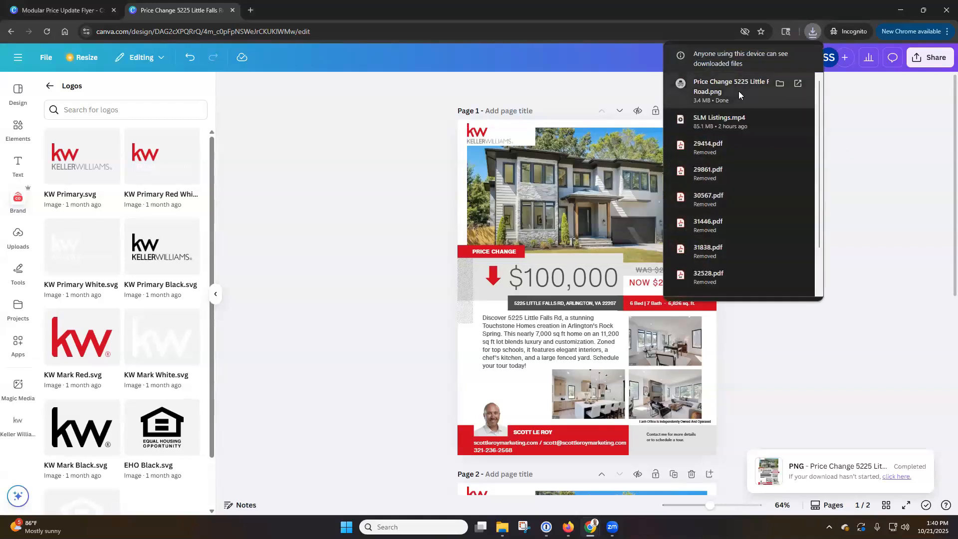
pyautogui.click(781, 84)
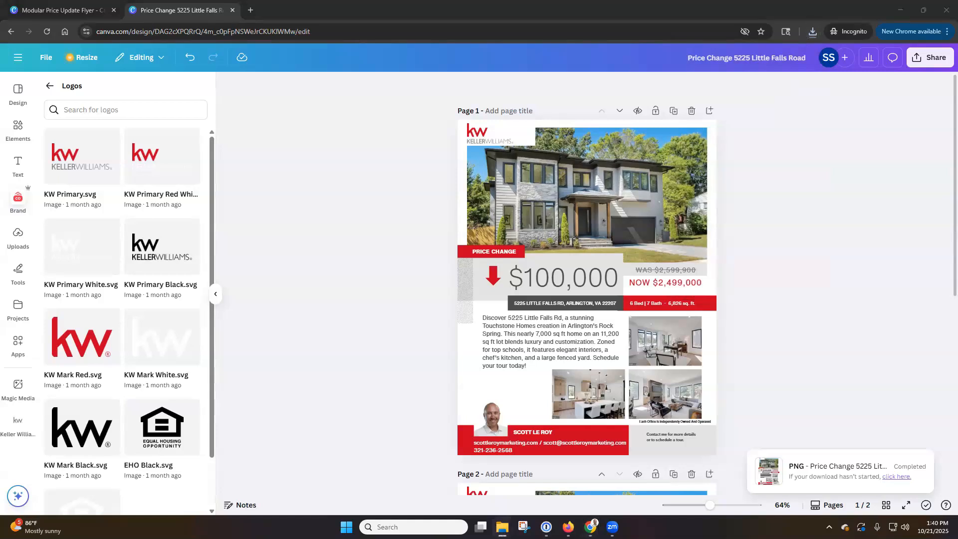
pyautogui.moveTo(1, 20); pyautogui.dragTo(423, 17)
# Step: Maximize the Downloads folder to check the 3.41 MB flyer PNG, then close it
pyautogui.click(445, 7)
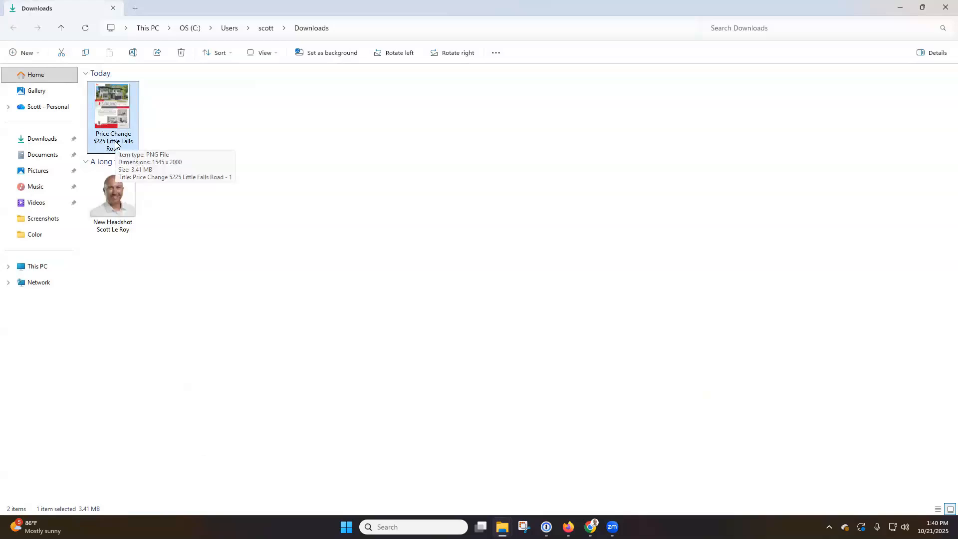
pyautogui.click(945, 8)
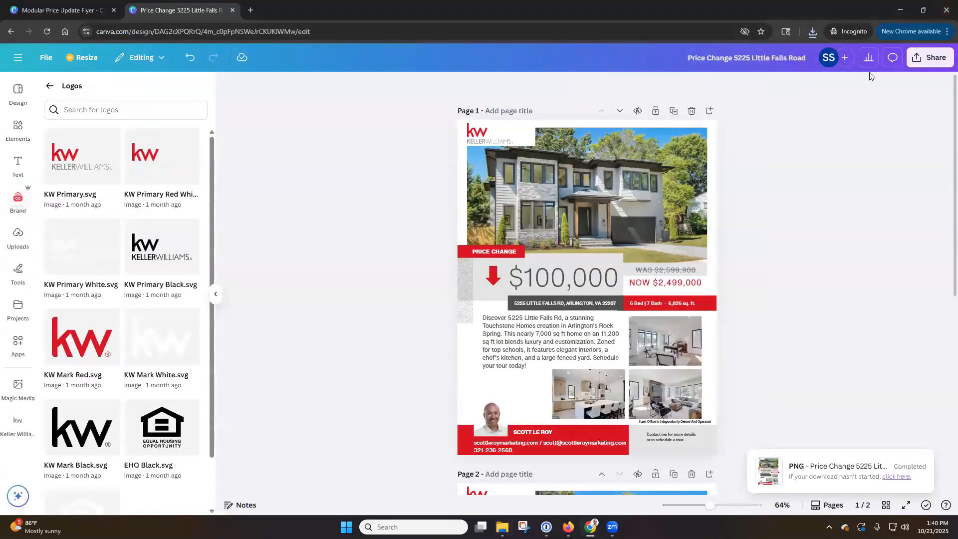
# Step: Go to Canva's home page, dismiss the Enterprise welcome message, and open All projects
pyautogui.click(19, 59)
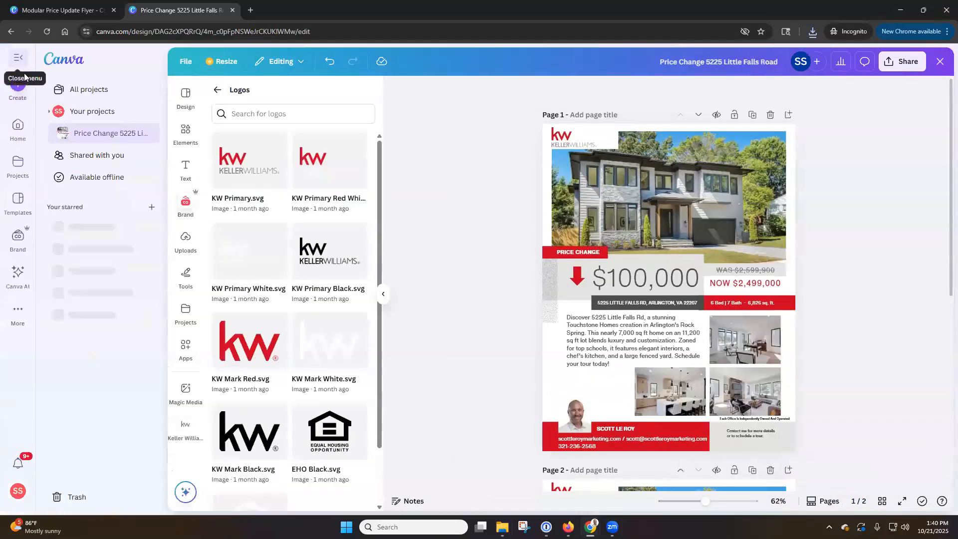
pyautogui.click(20, 127)
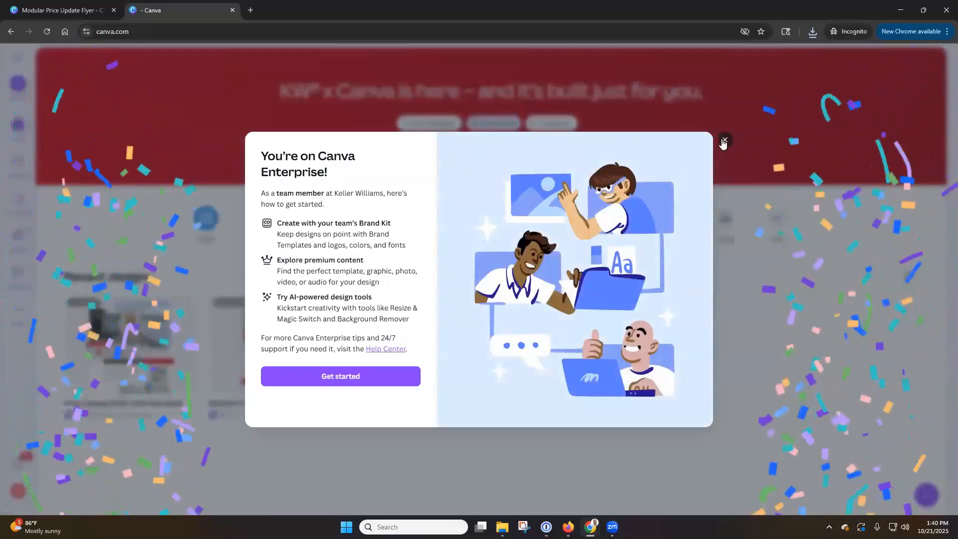
pyautogui.click(725, 141)
pyautogui.moveTo(150, 349)
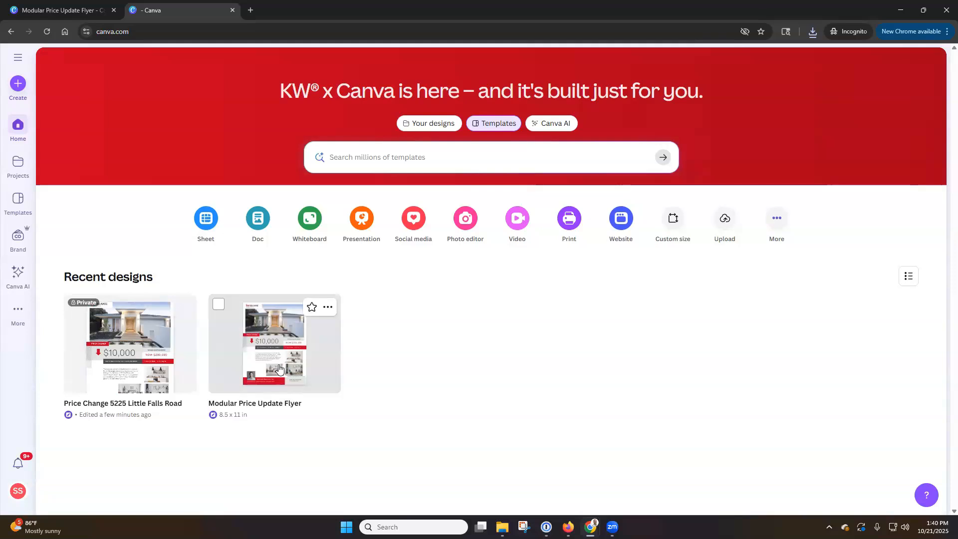
pyautogui.click(24, 177)
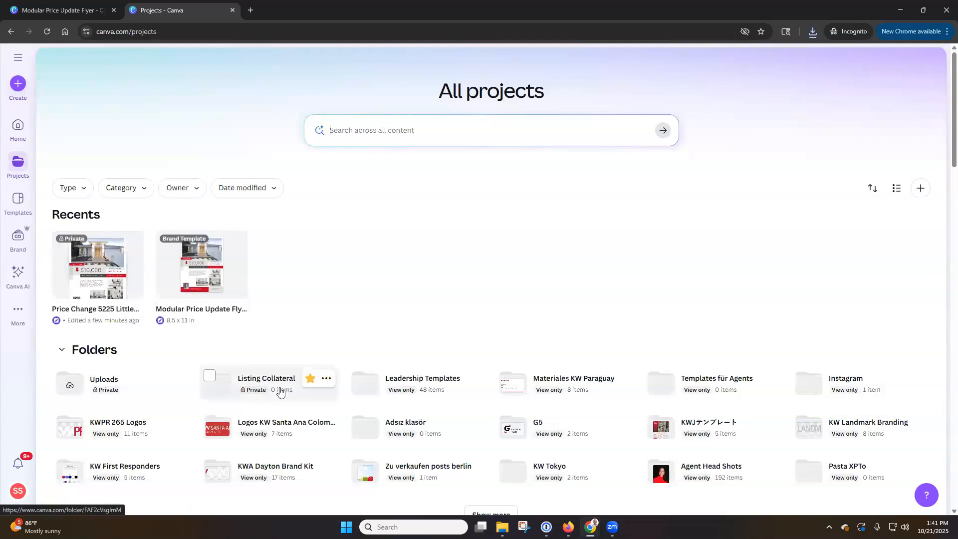
# Step: Move the Price Change design into Listing Collateral, then open it and close its tab
pyautogui.moveTo(116, 271); pyautogui.dragTo(278, 391)
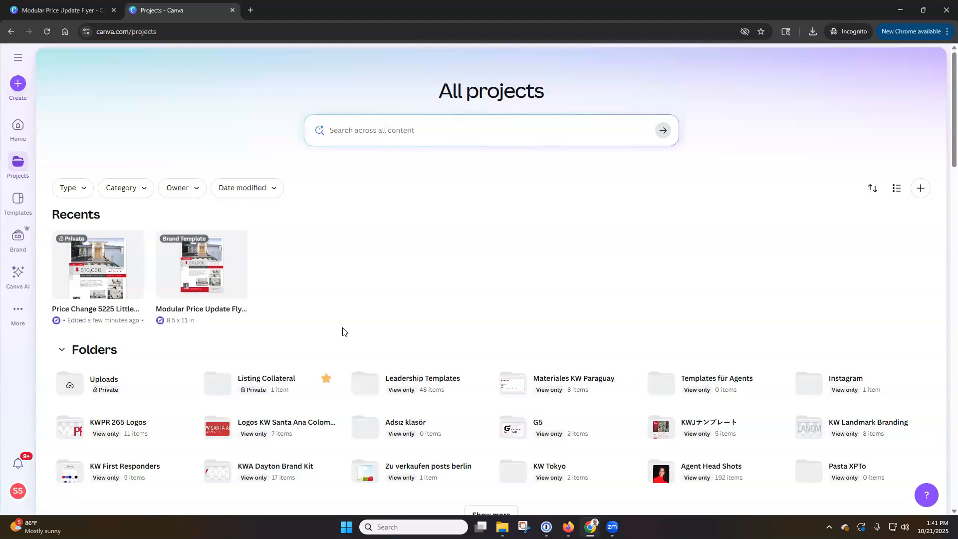
pyautogui.click(123, 279)
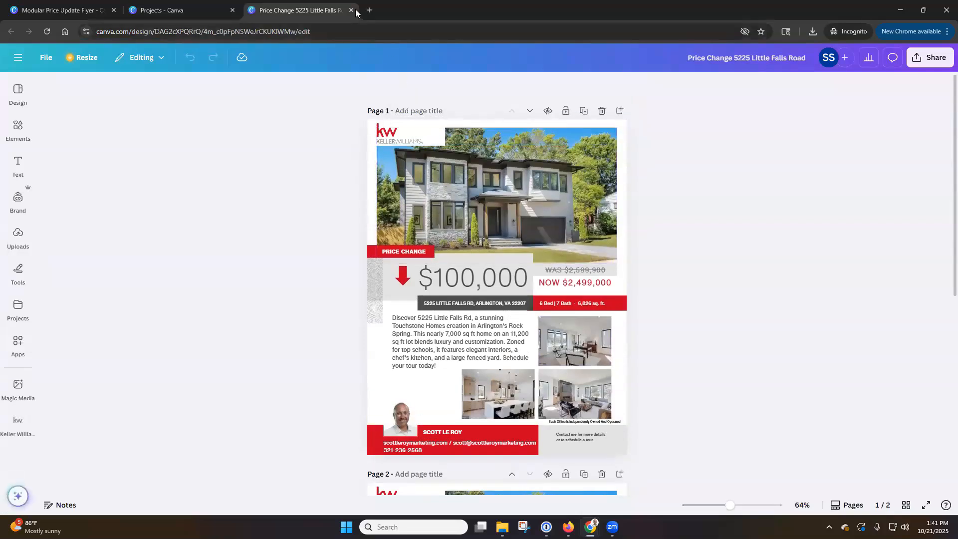
pyautogui.click(352, 10)
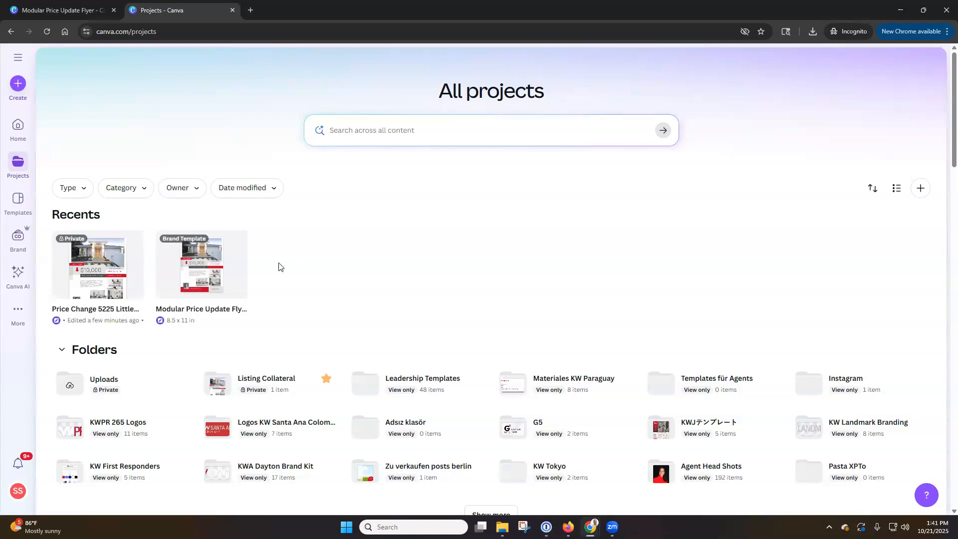
# Step: In Canva AI, generate 9:16 Smart-style images of a golden retriever as a real estate agent
pyautogui.click(11, 280)
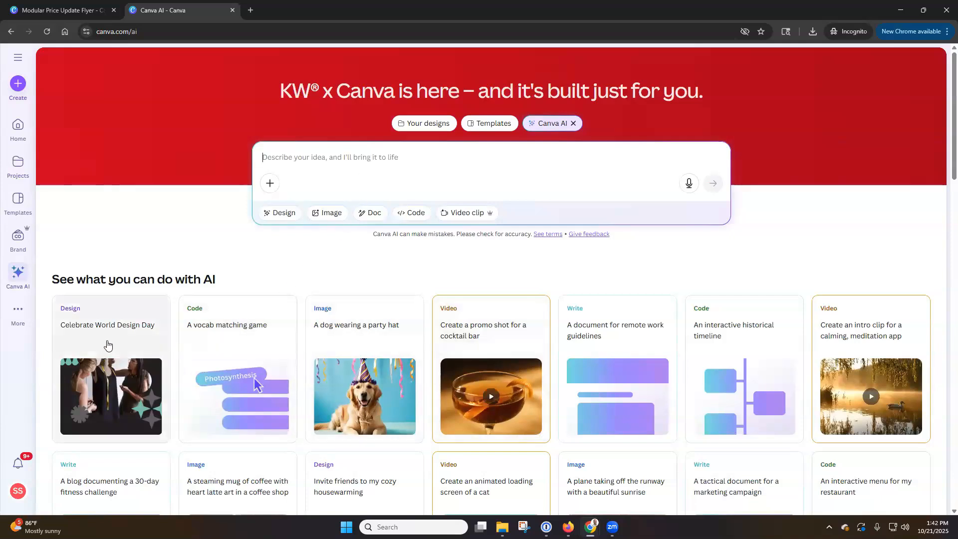
pyautogui.click(363, 348)
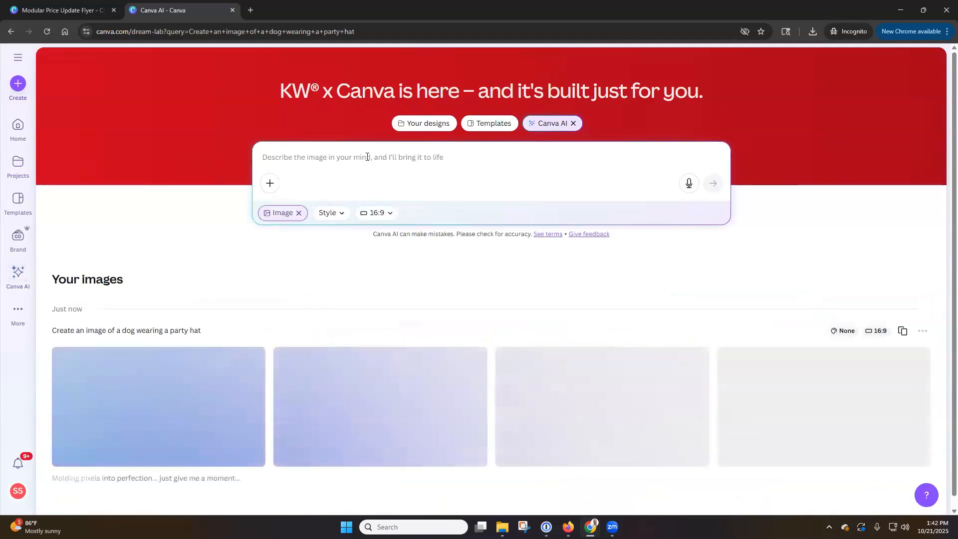
pyautogui.click(388, 219)
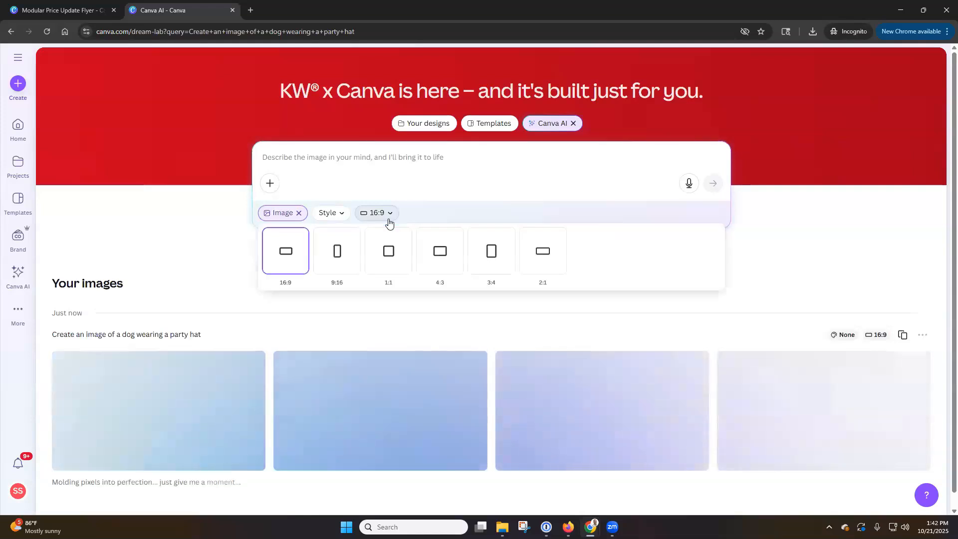
pyautogui.click(342, 265)
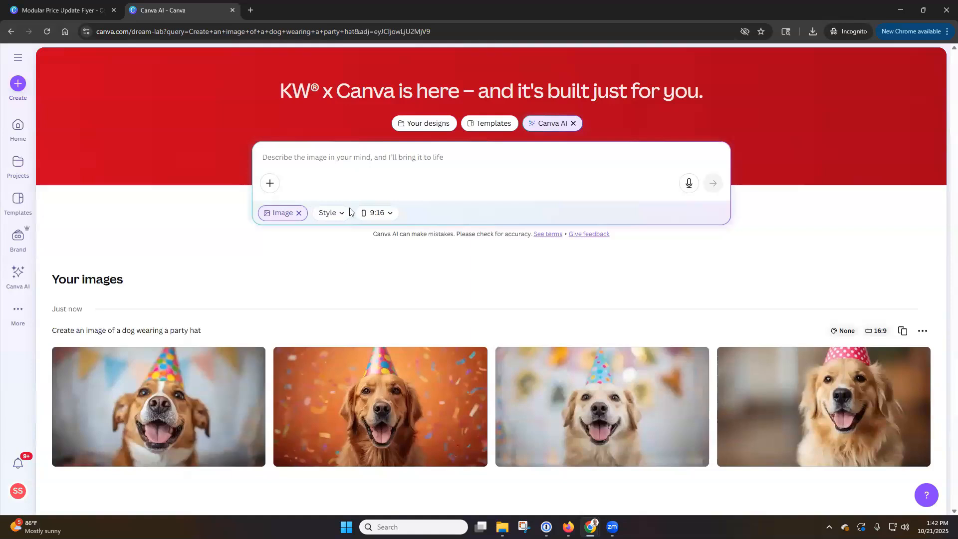
pyautogui.click(338, 215)
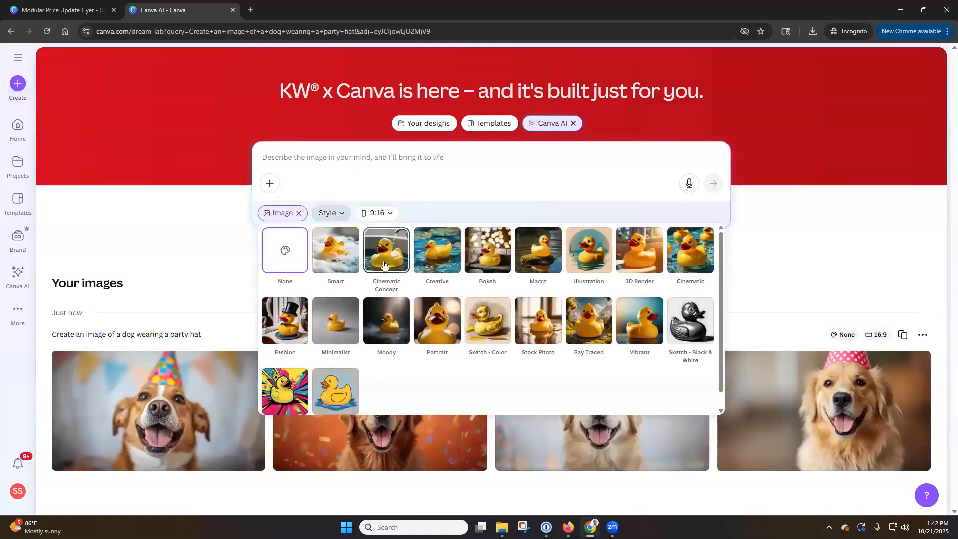
pyautogui.click(345, 258)
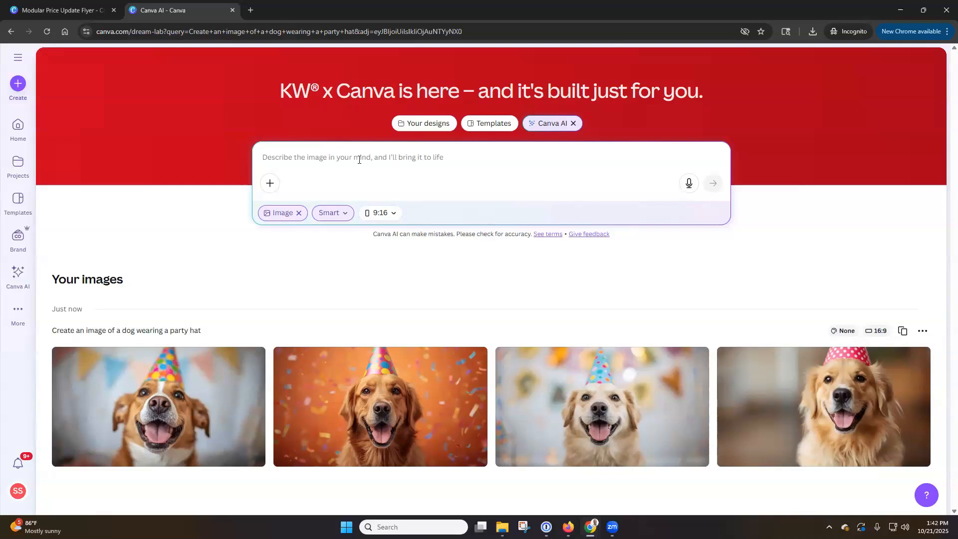
pyautogui.write('Create an image of a golden retriever as a real estate agent selling a property')
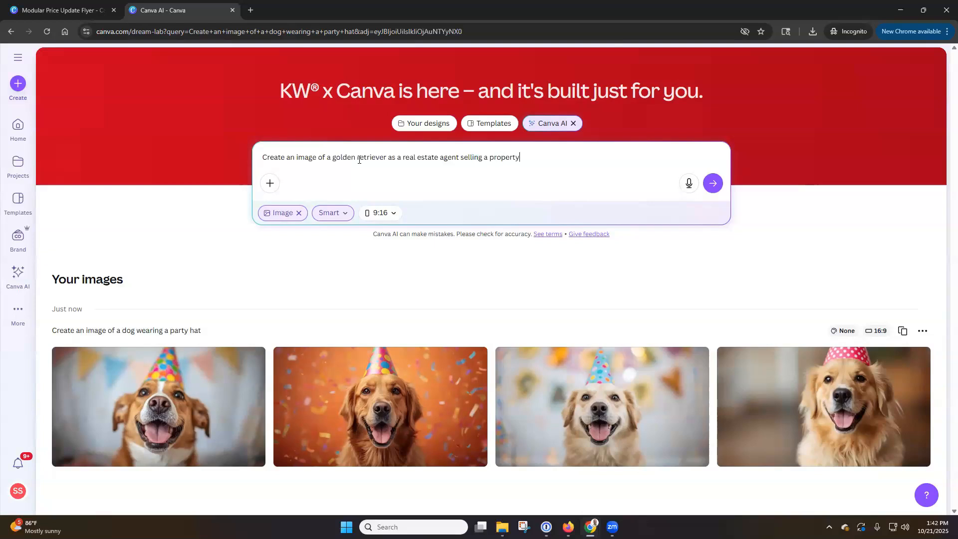
pyautogui.press('Return')
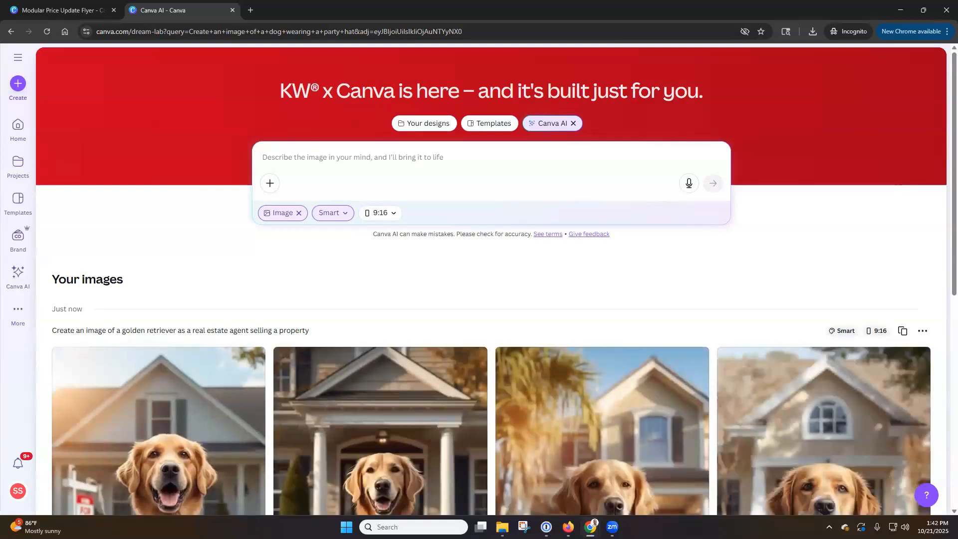
# Step: Review the generated images and their style and aspect options, then close the Modular Price Update Flyer tab
pyautogui.scroll(-3, 302, 300)
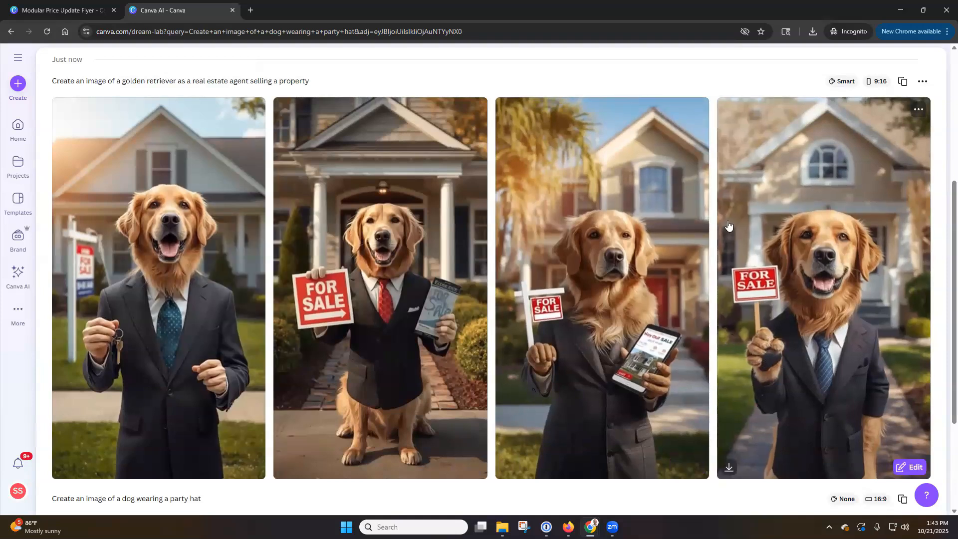
pyautogui.scroll(-3, 704, 196)
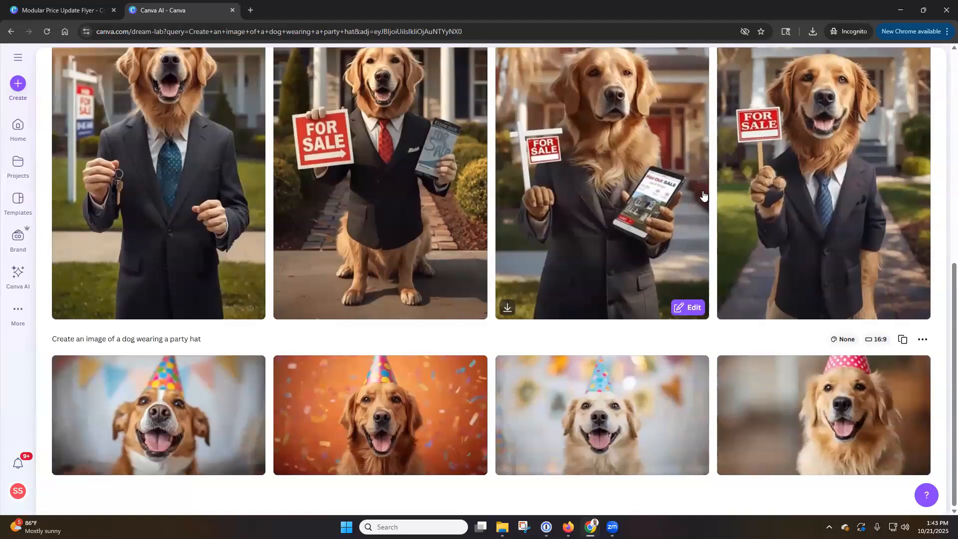
pyautogui.scroll(5, 524, 220)
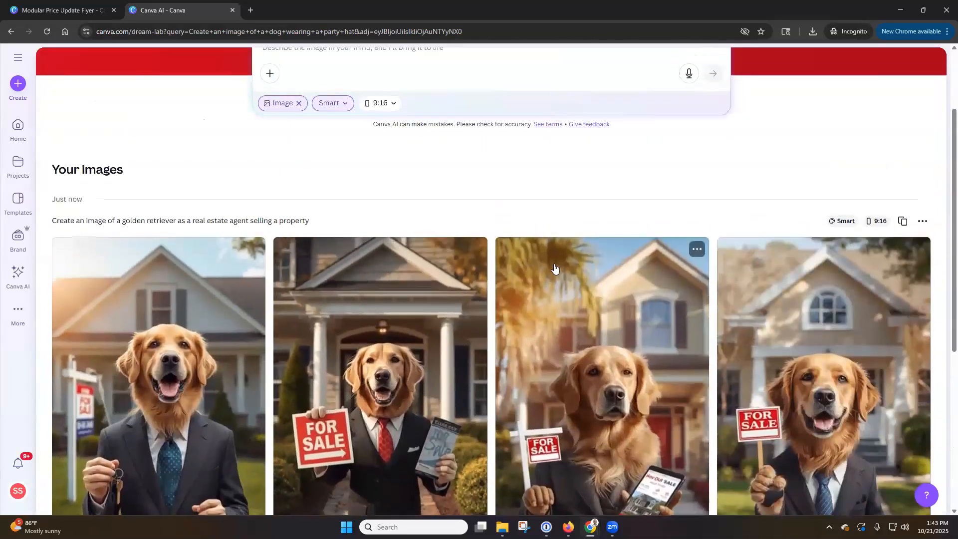
pyautogui.scroll(2, 351, 218)
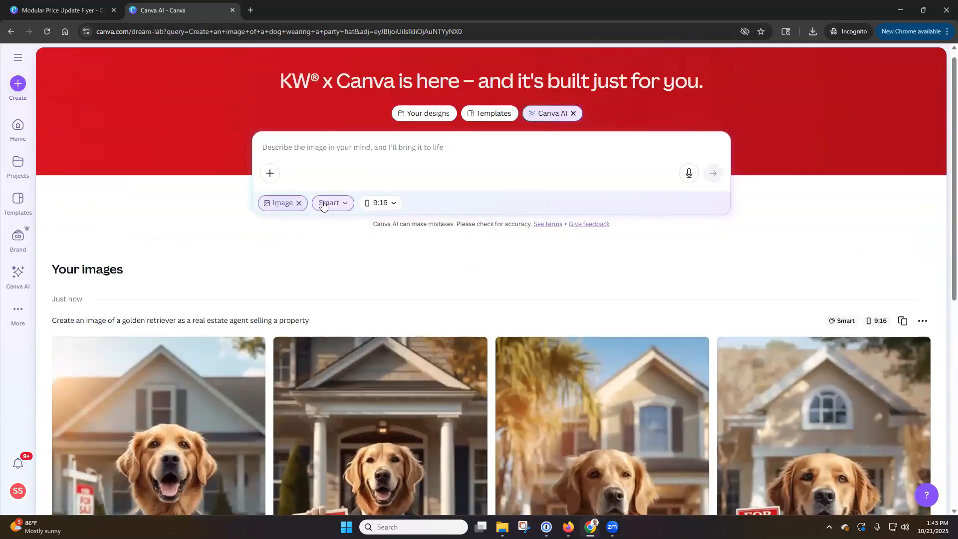
pyautogui.click(346, 205)
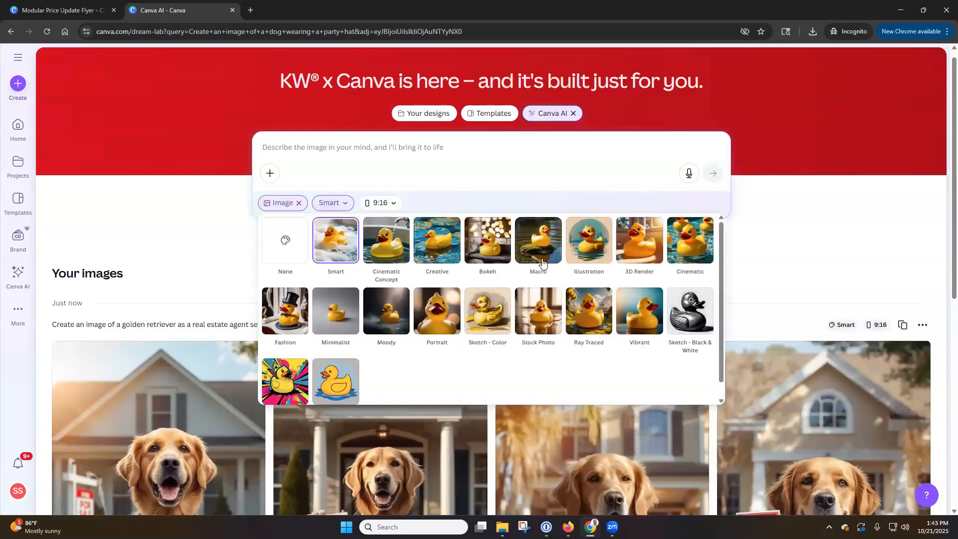
pyautogui.click(394, 205)
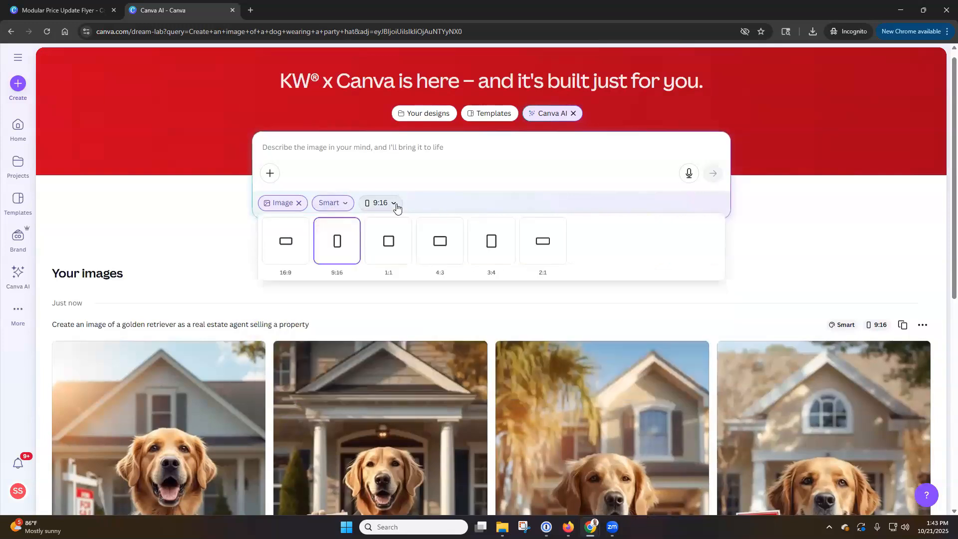
pyautogui.click(200, 220)
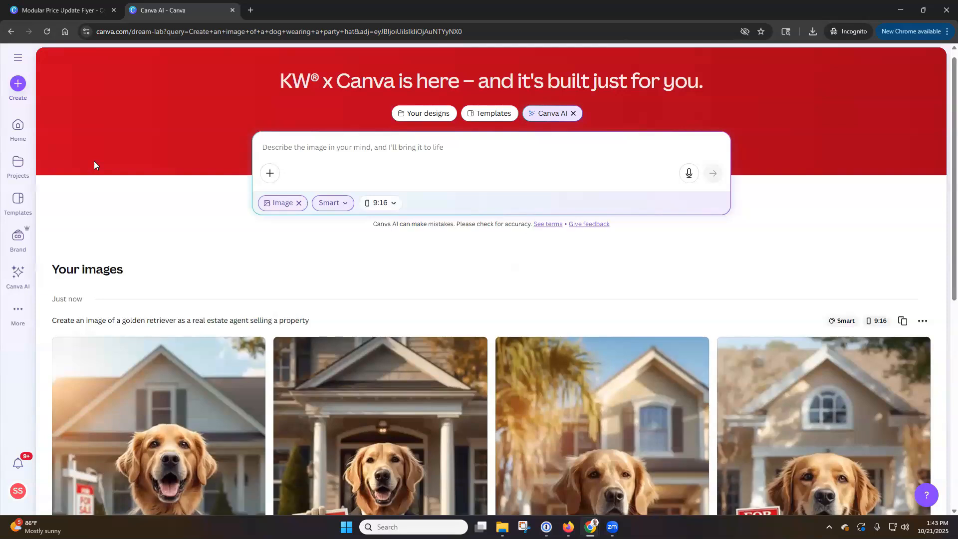
pyautogui.click(114, 10)
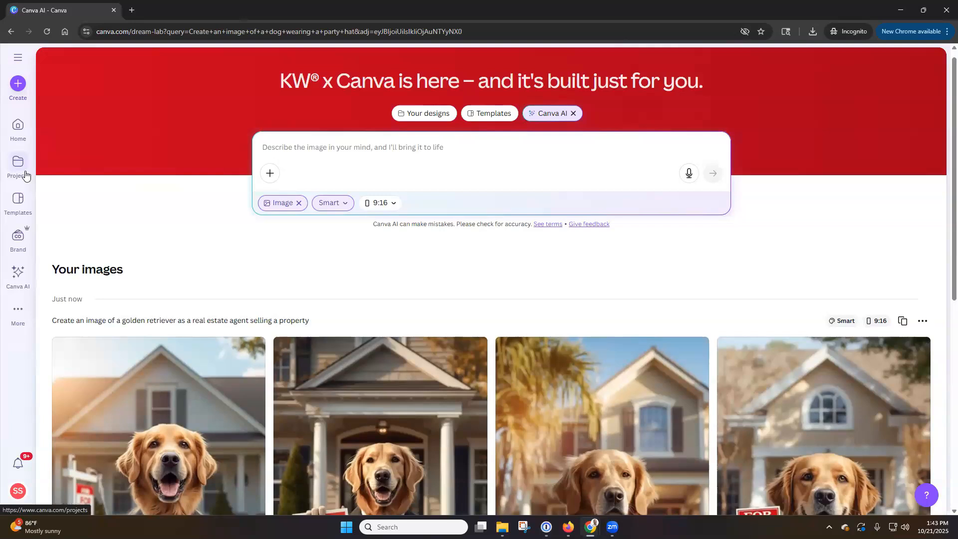
# Step: Search Canva's template library for 'facebook cover'
pyautogui.click(23, 205)
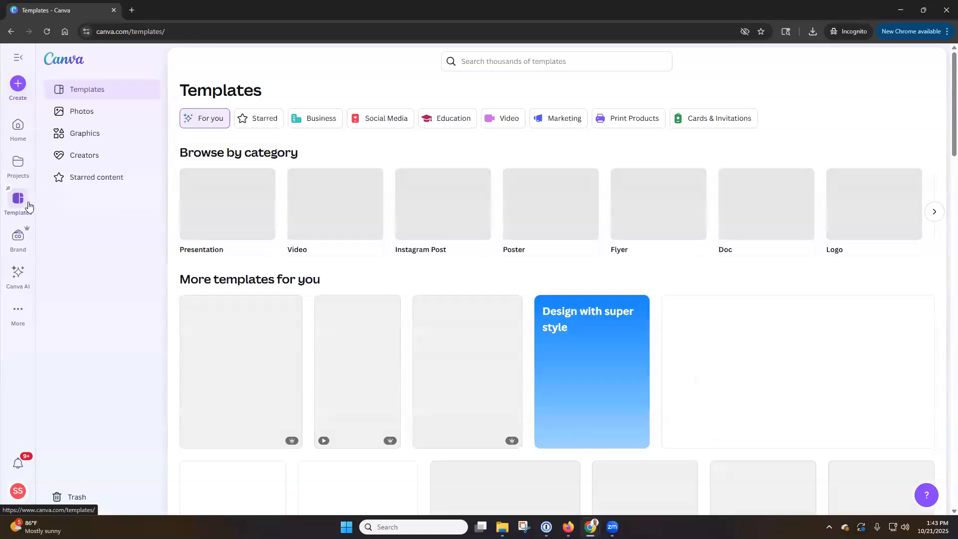
pyautogui.click(527, 63)
pyautogui.write('facebook cover')
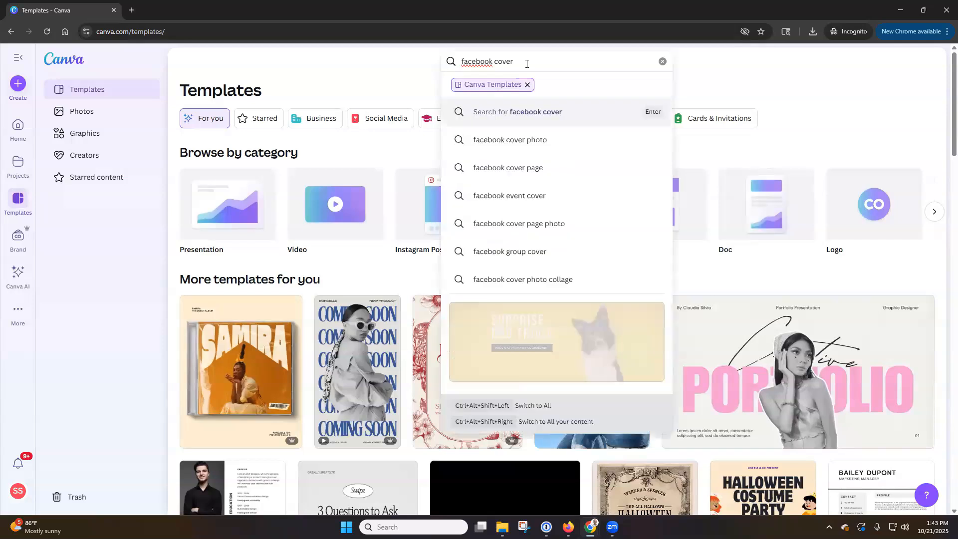
pyautogui.press('Return')
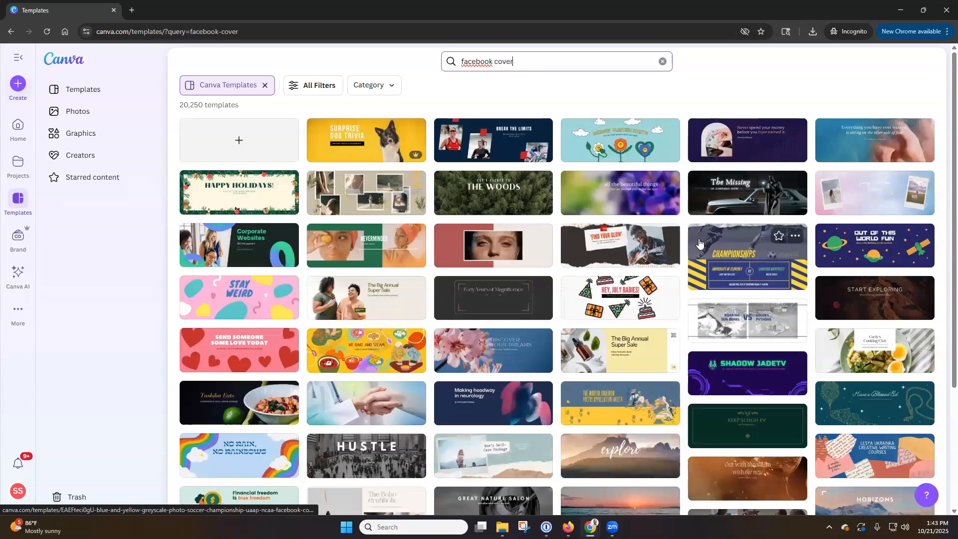
pyautogui.scroll(-4, 699, 243)
pyautogui.scroll(4, 698, 243)
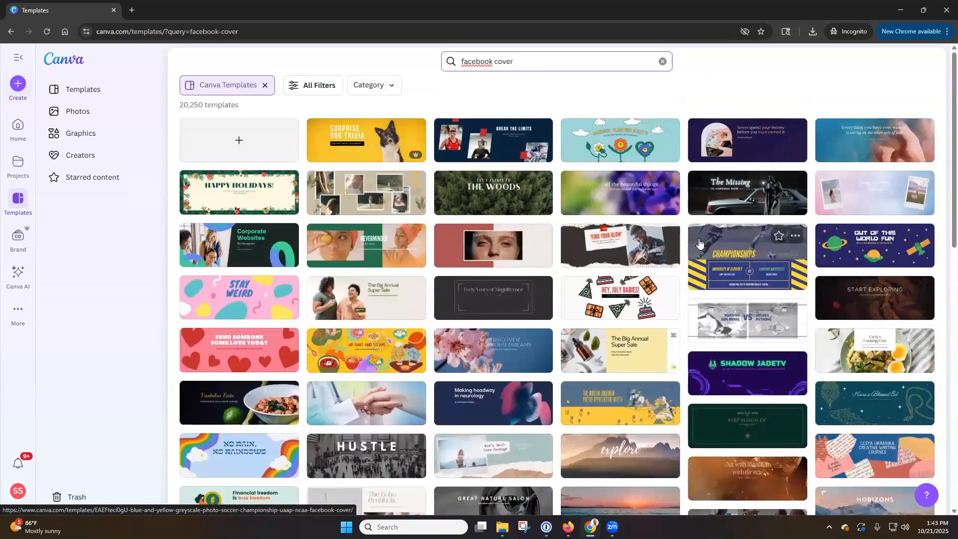
# Step: Refine the template search to 'facebook cover photo real estate'
pyautogui.click(384, 92)
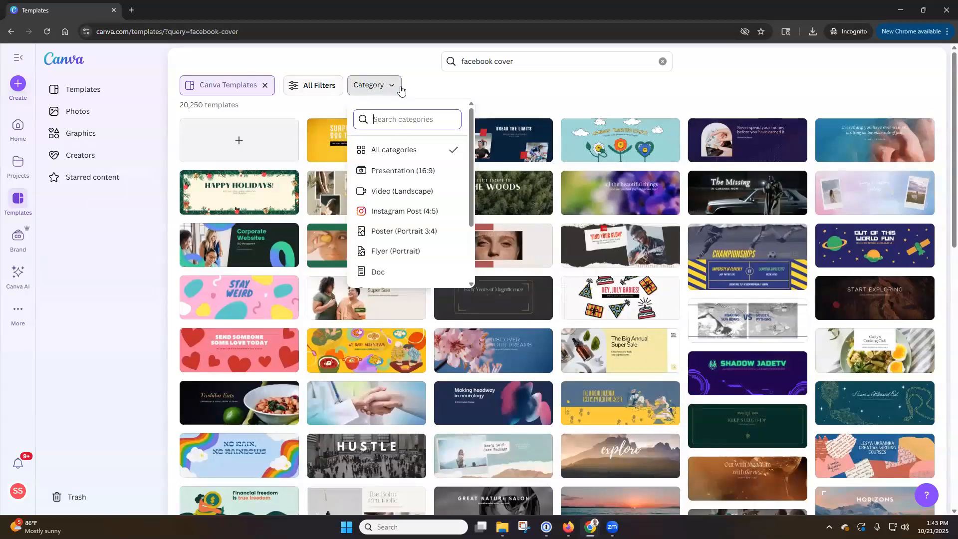
pyautogui.click(330, 85)
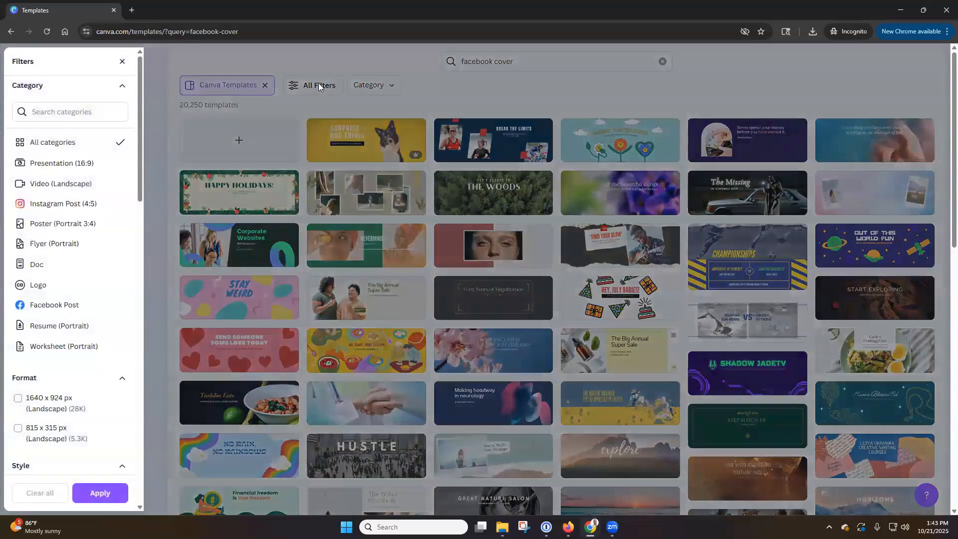
pyautogui.click(125, 64)
pyautogui.click(539, 67)
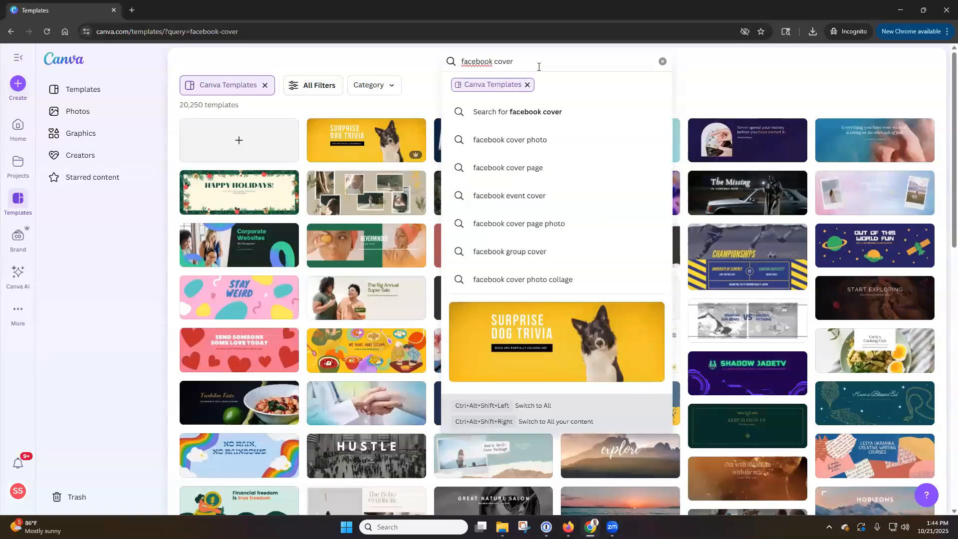
pyautogui.write('photo')
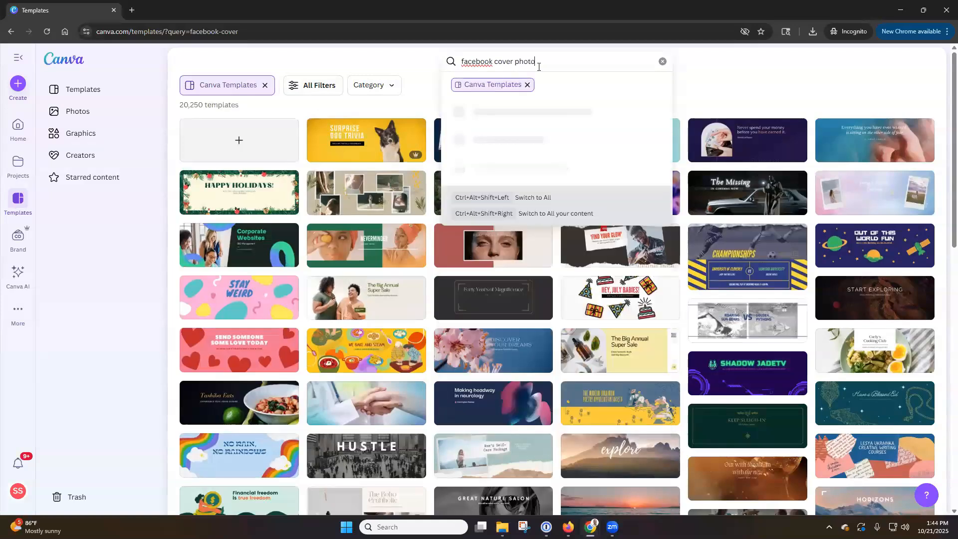
pyautogui.write(' real estate')
pyautogui.press('Return')
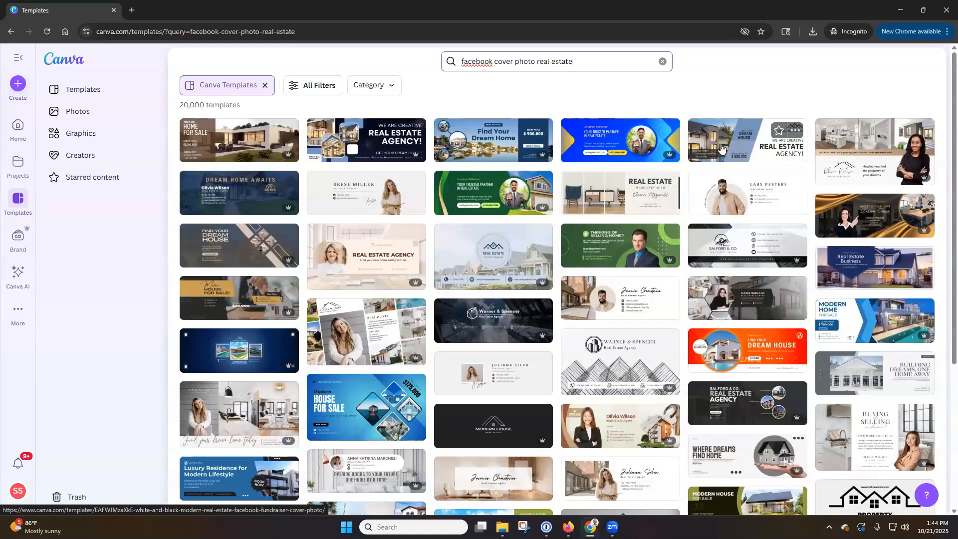
# Step: Go to the team's Brand templates and browse the category list
pyautogui.click(23, 241)
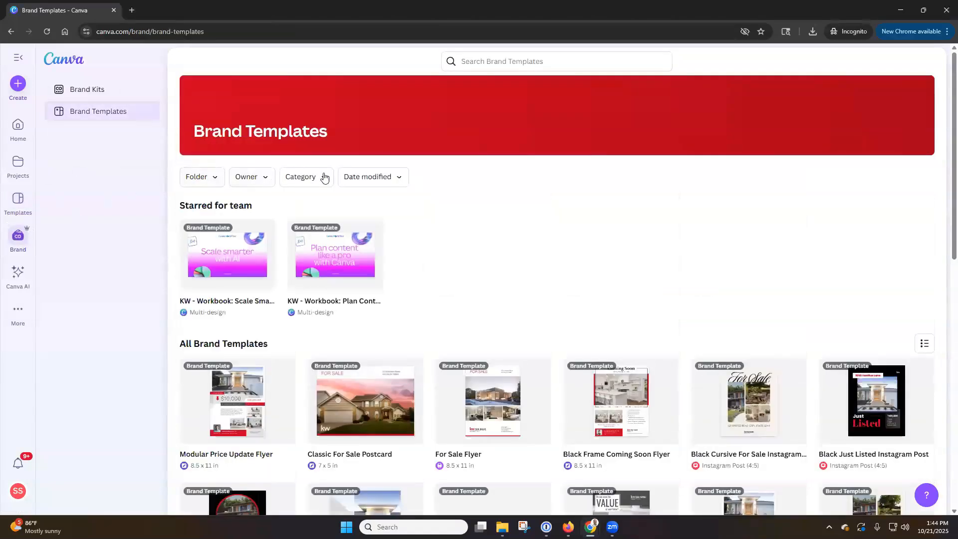
pyautogui.click(318, 180)
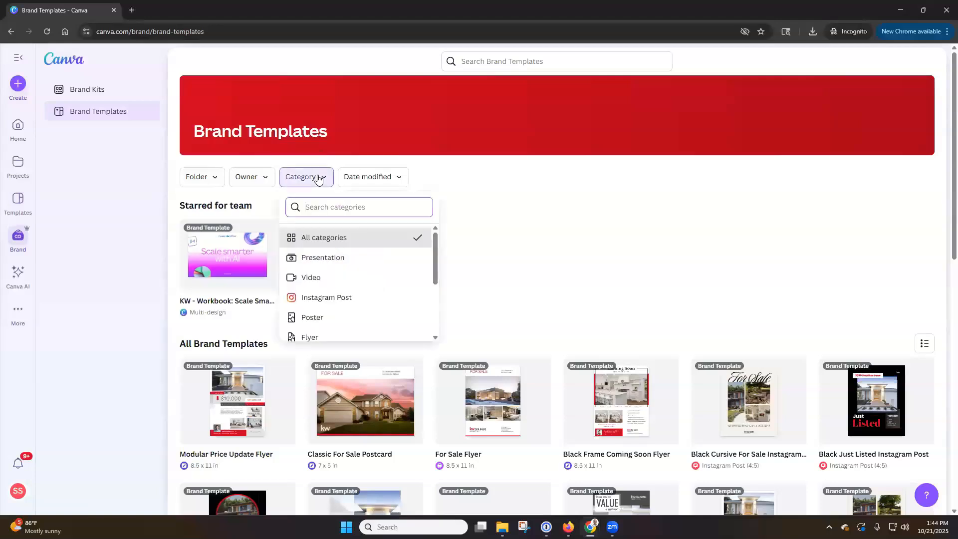
pyautogui.scroll(-3, 341, 268)
pyautogui.scroll(-1, 342, 281)
pyautogui.click(530, 233)
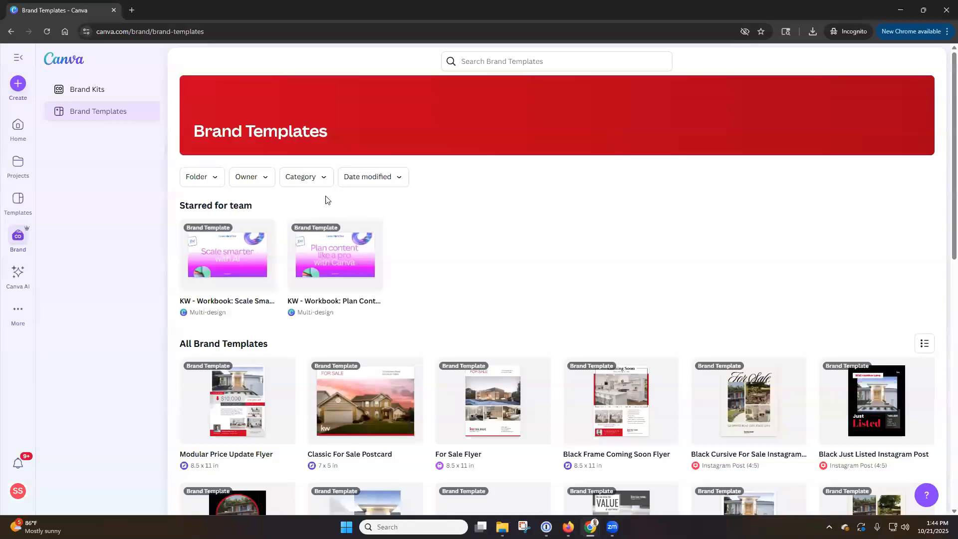
# Step: Search brand templates for 'facebook cover photo' and preview the Help You Home Facebook Cover
pyautogui.click(503, 61)
pyautogui.write('f')
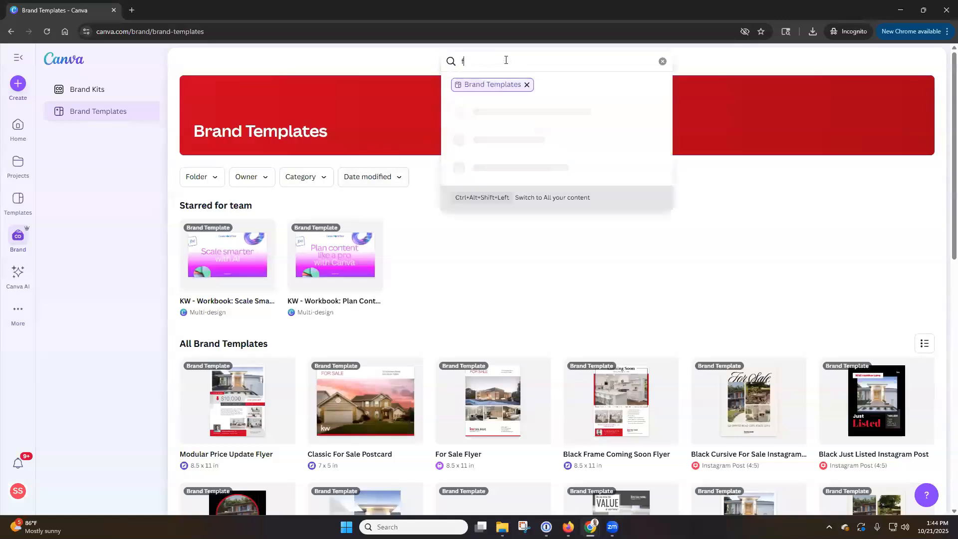
pyautogui.write('acebook cover photo')
pyautogui.press('Return')
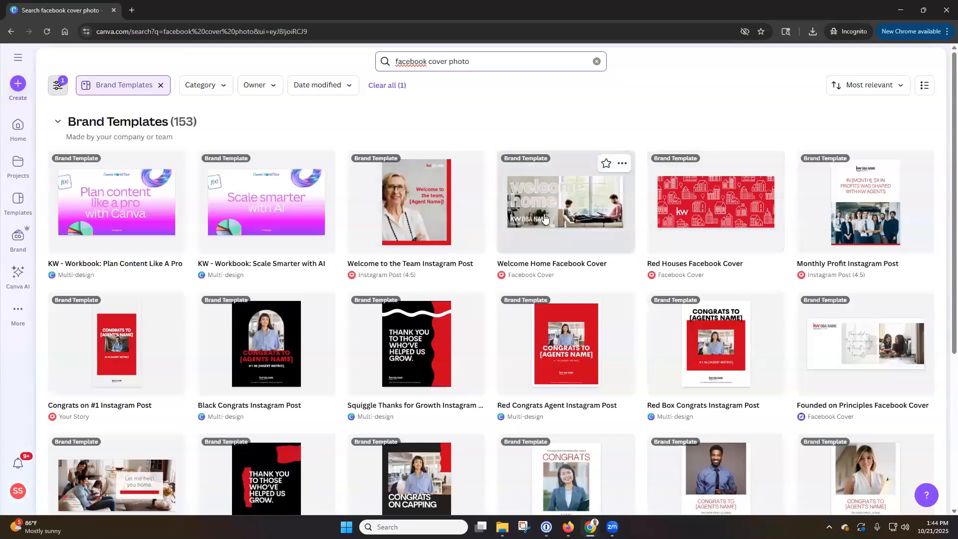
pyautogui.scroll(-3, 297, 265)
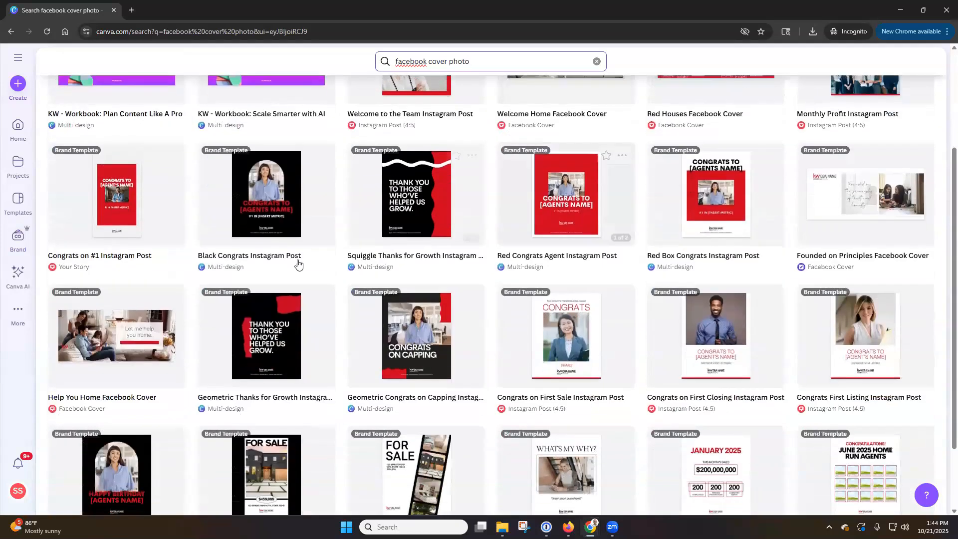
pyautogui.click(142, 344)
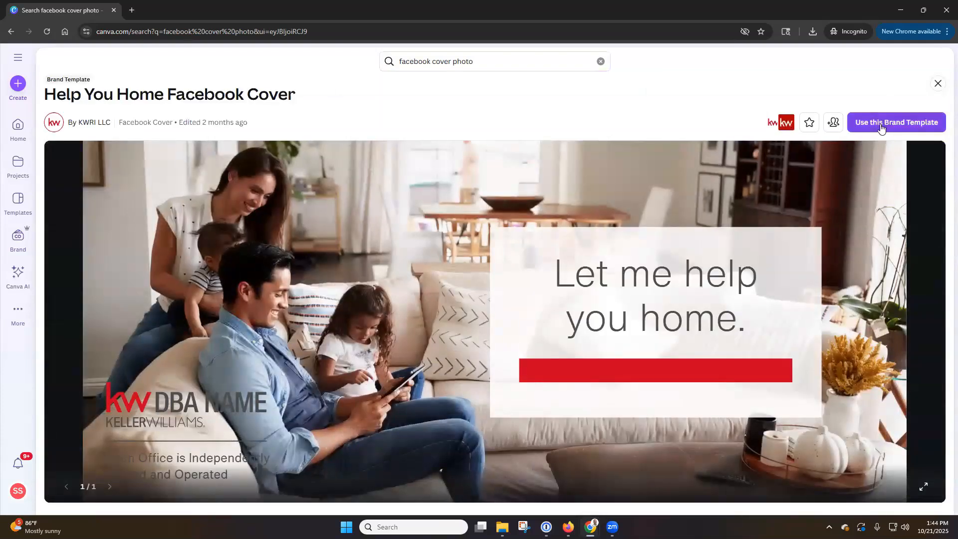
pyautogui.click(881, 125)
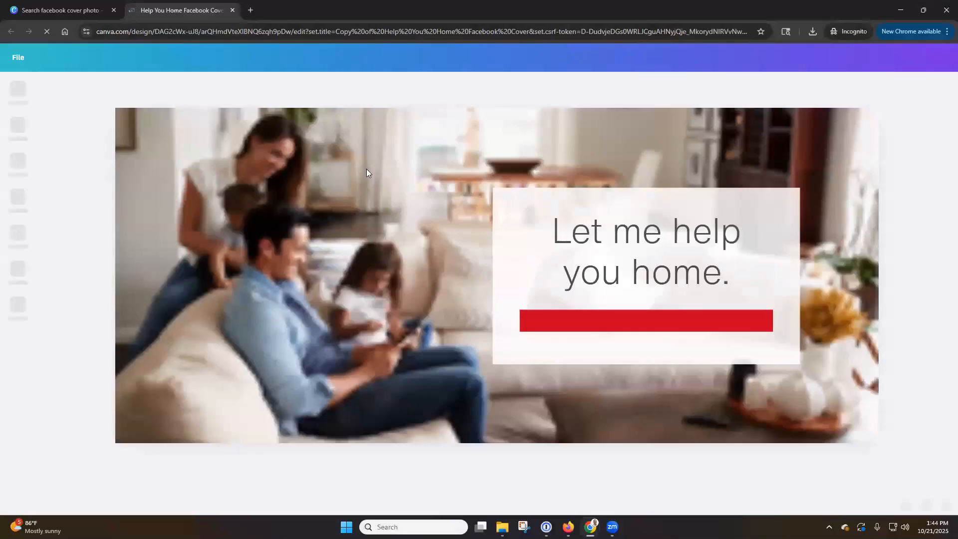
# Step: Swap the cover's family background for the uploaded living-room listing photo, then close the design
pyautogui.click(408, 188)
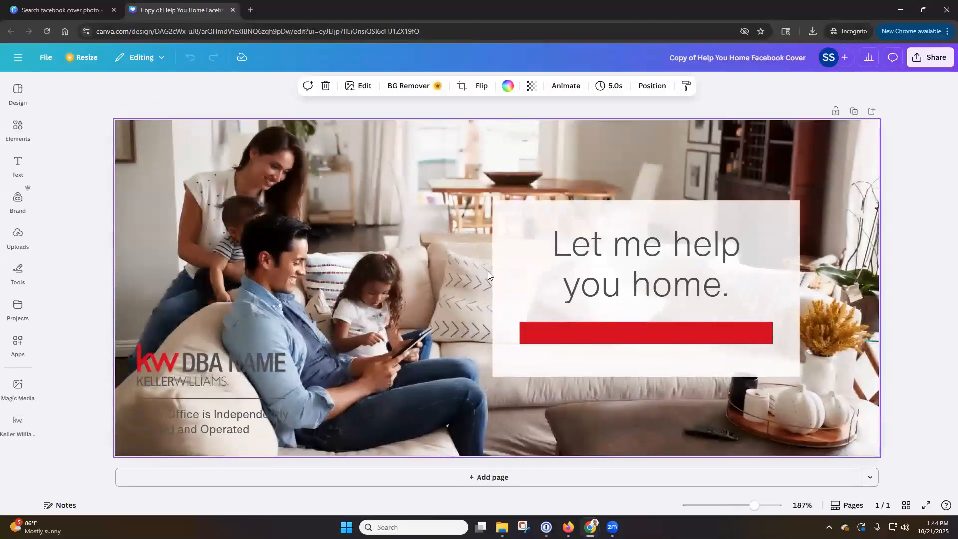
pyautogui.click(604, 257)
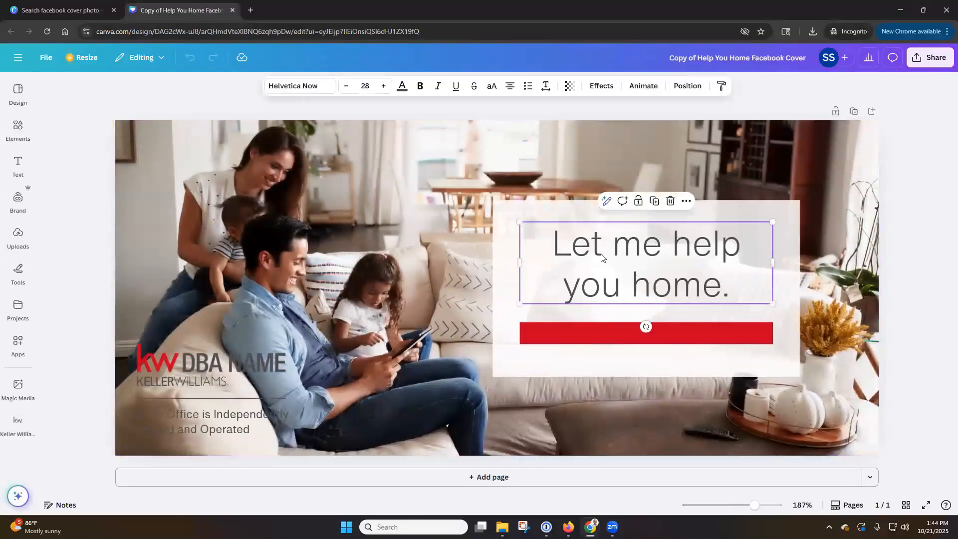
pyautogui.click(189, 365)
pyautogui.click(352, 317)
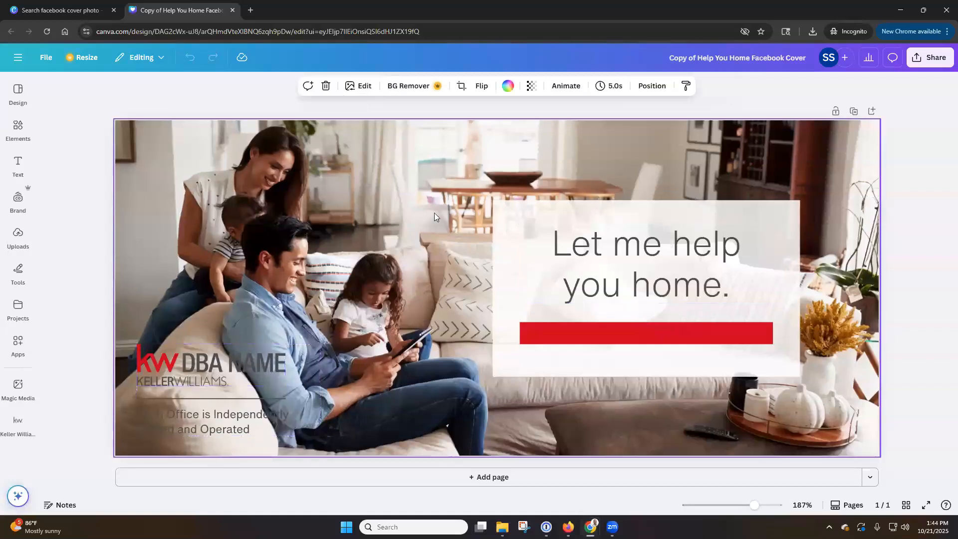
pyautogui.click(18, 235)
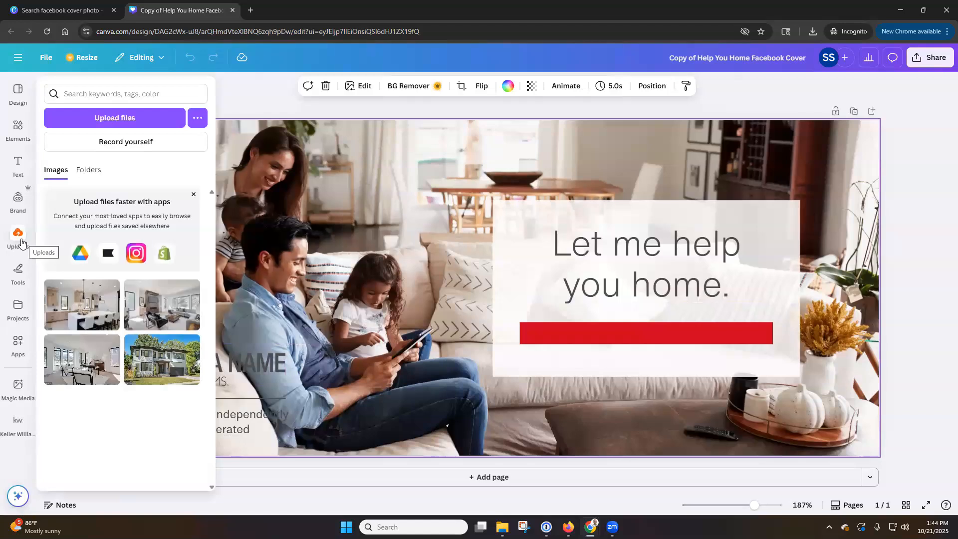
pyautogui.moveTo(165, 302); pyautogui.dragTo(241, 138)
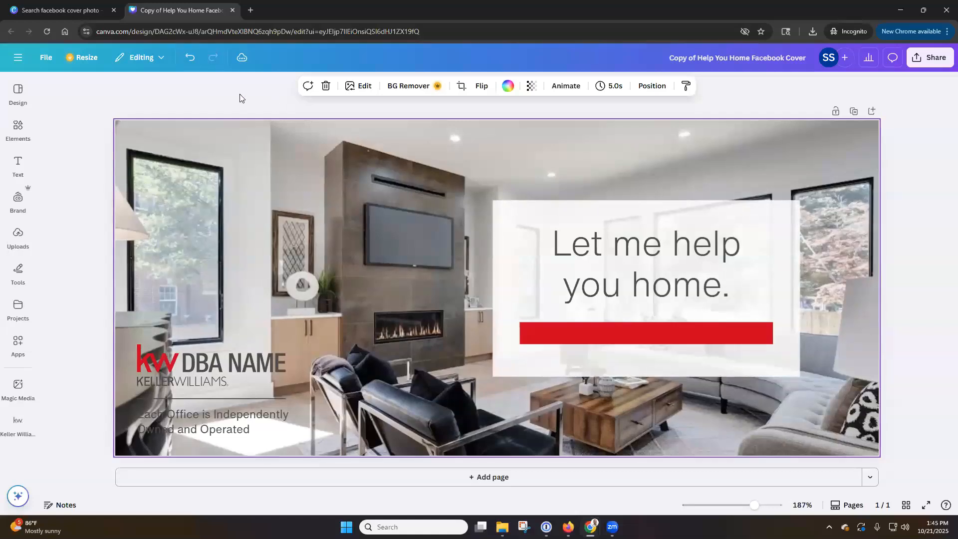
pyautogui.click(233, 11)
# Step: Load the scottleroymarketing website and scroll down its home page
pyautogui.click(247, 32)
pyautogui.write('scottleroymarketing.com')
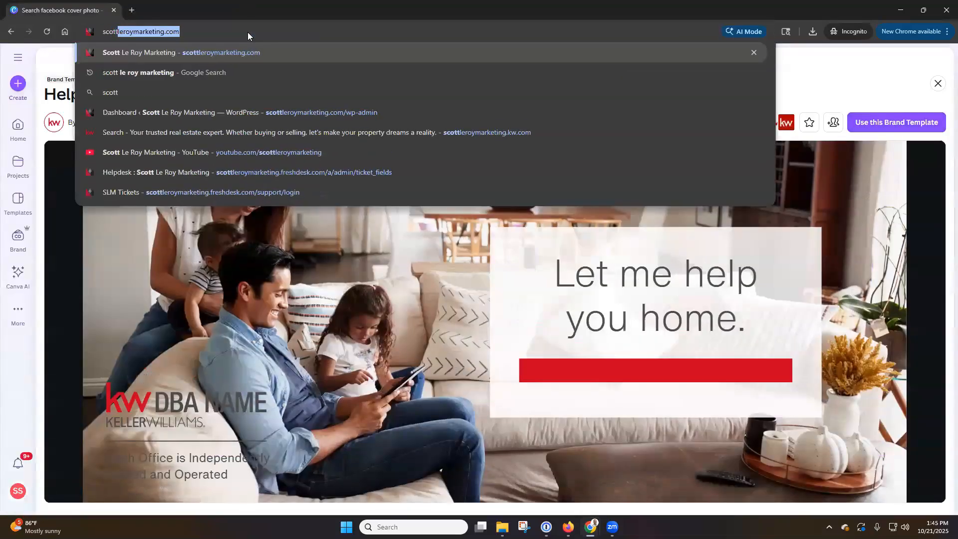
pyautogui.press('Return')
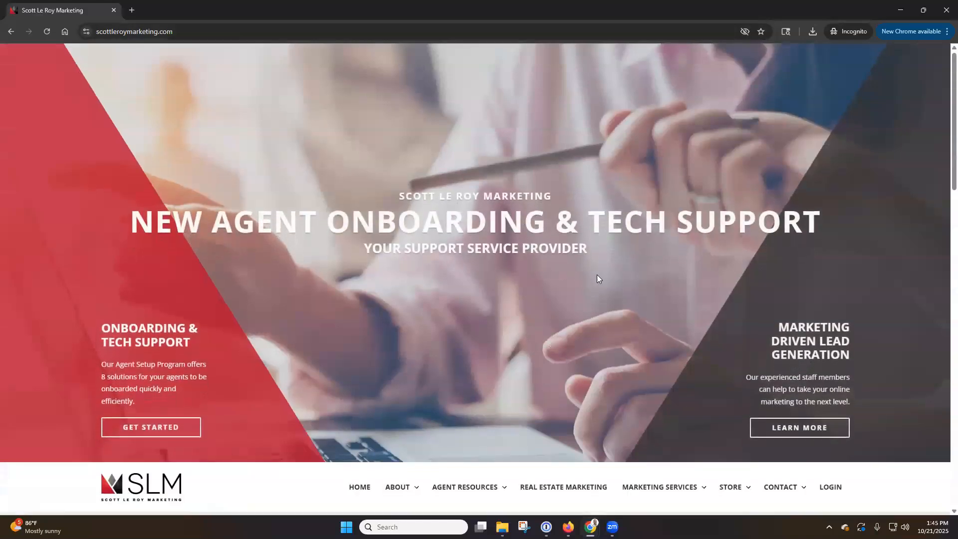
pyautogui.scroll(-2, 598, 277)
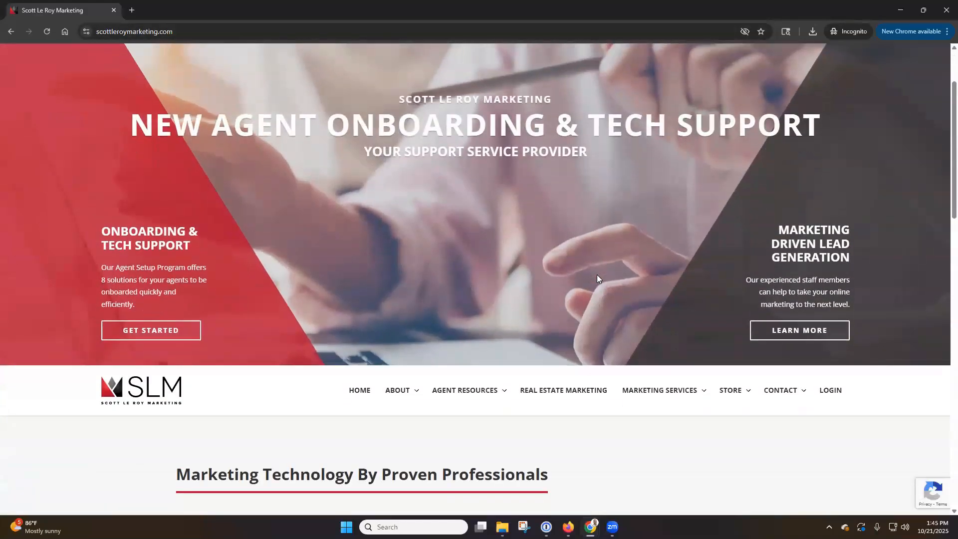
pyautogui.scroll(-1, 597, 278)
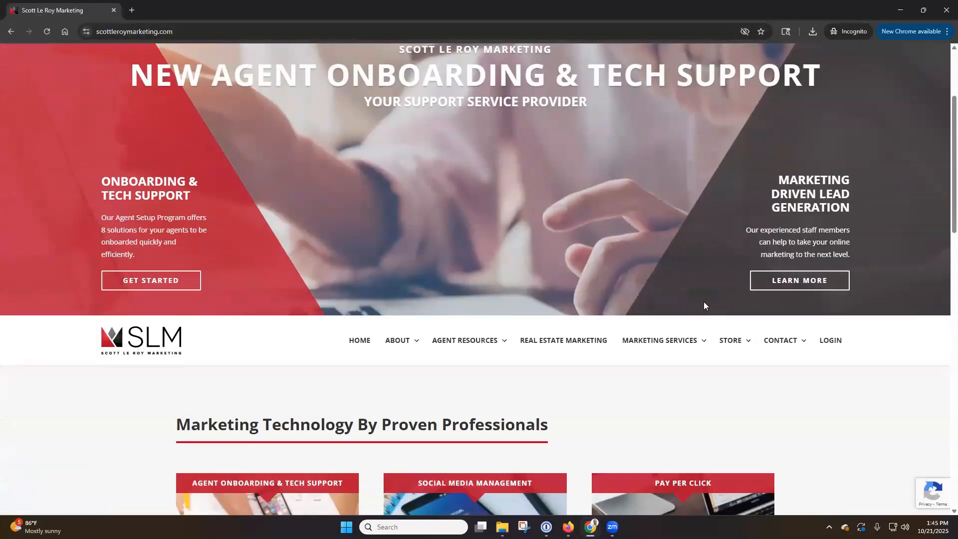
# Step: Log in to the KW resources area with the market center password
pyautogui.click(831, 341)
pyautogui.click(435, 358)
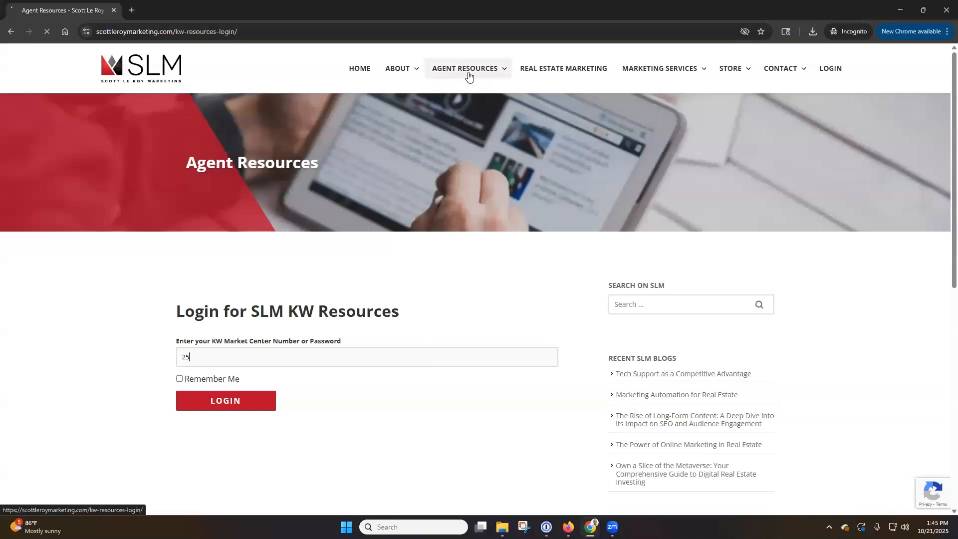
pyautogui.moveTo(369, 70)
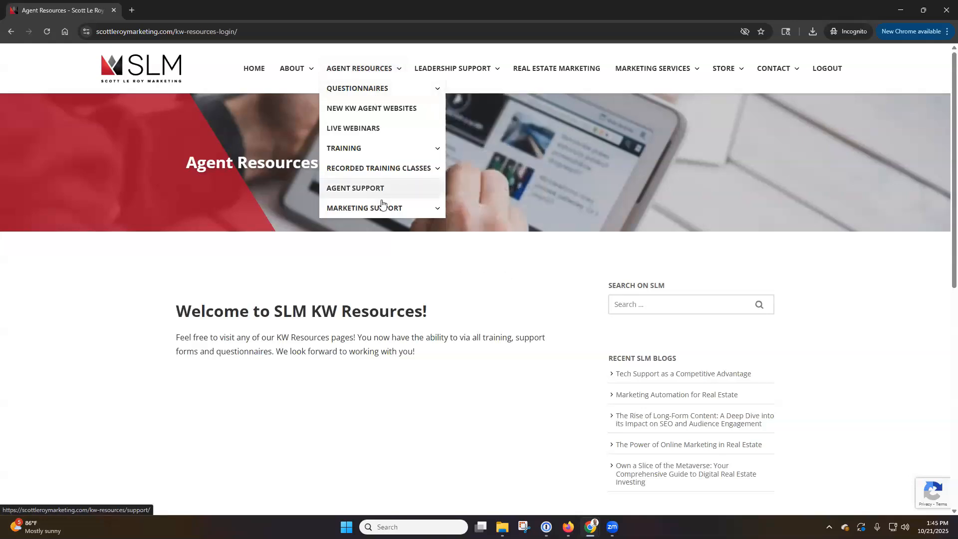
pyautogui.moveTo(388, 210)
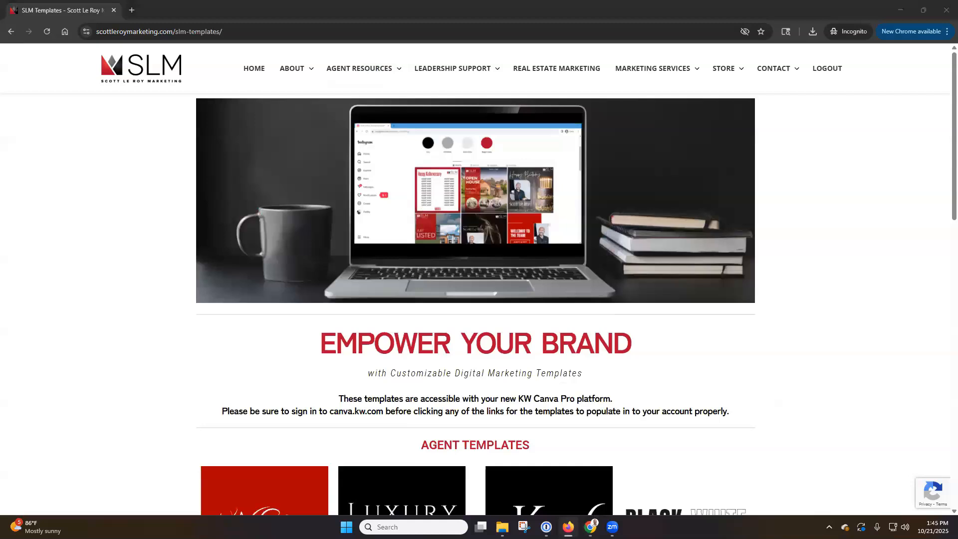
# Step: On the KW Classic templates page, open the Flyers - Multiple Designs card in Canva
pyautogui.scroll(-5, 160, 252)
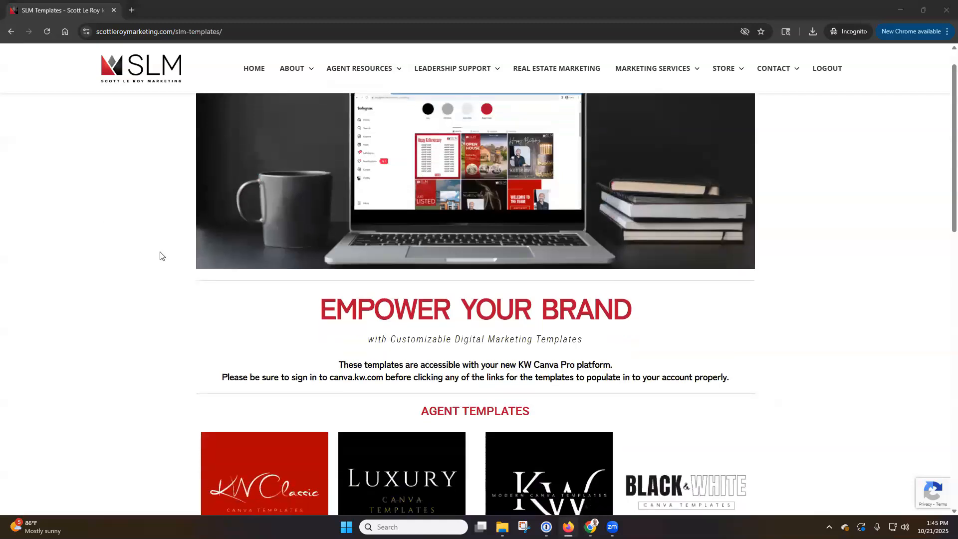
pyautogui.scroll(-1, 160, 250)
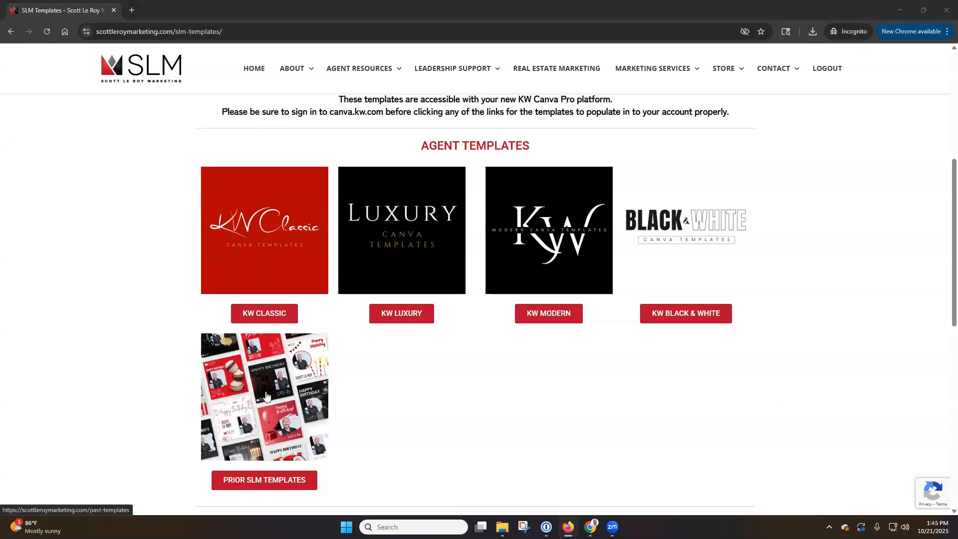
pyautogui.click(266, 314)
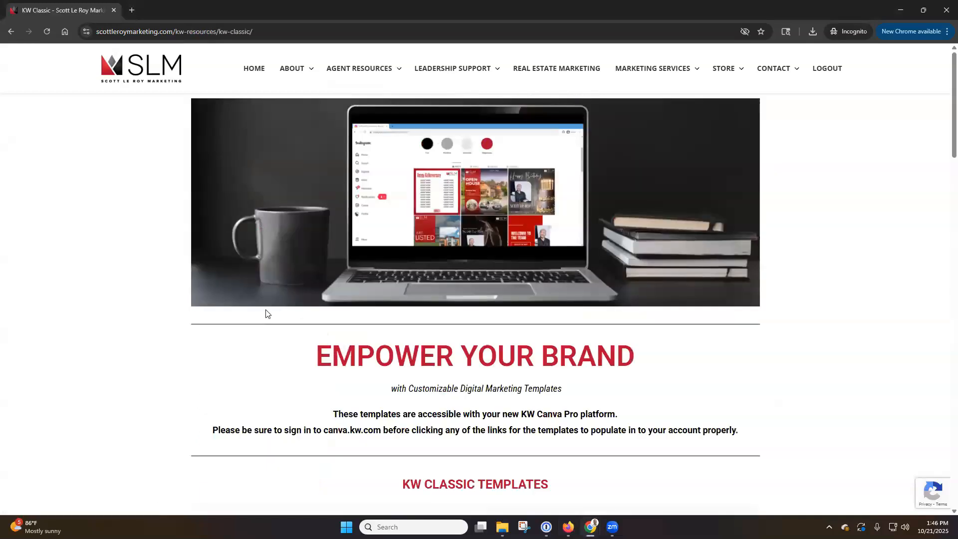
pyautogui.scroll(-5, 126, 313)
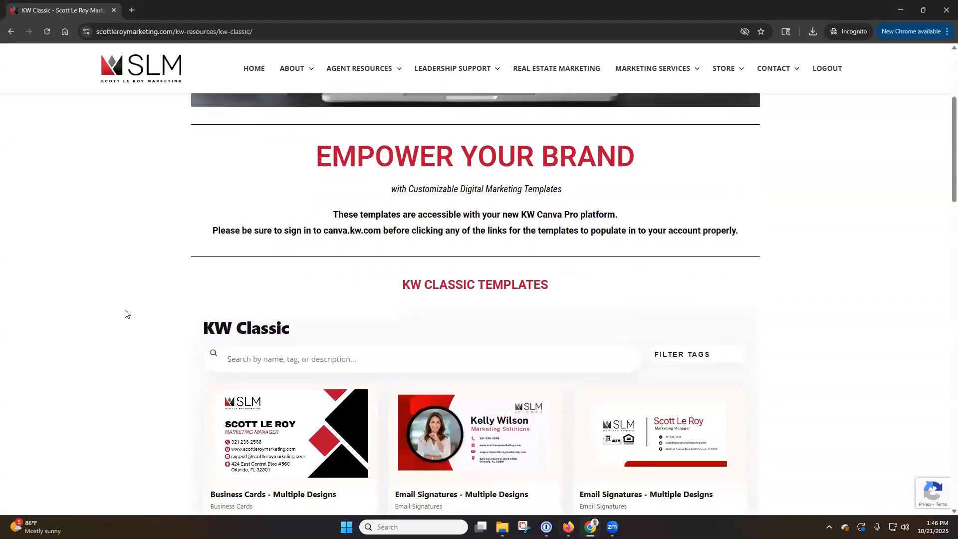
pyautogui.scroll(-3, 125, 314)
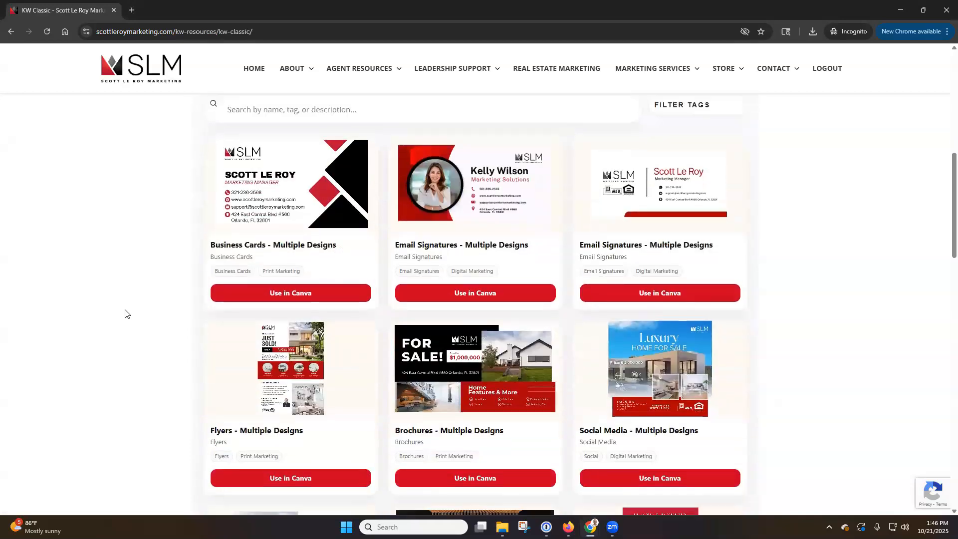
pyautogui.scroll(-1, 125, 313)
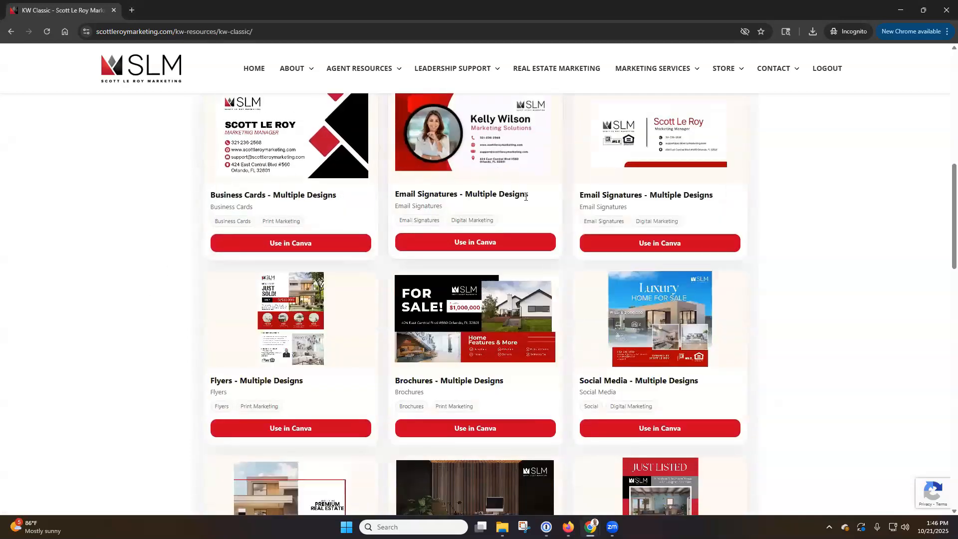
pyautogui.moveTo(529, 197); pyautogui.dragTo(466, 197)
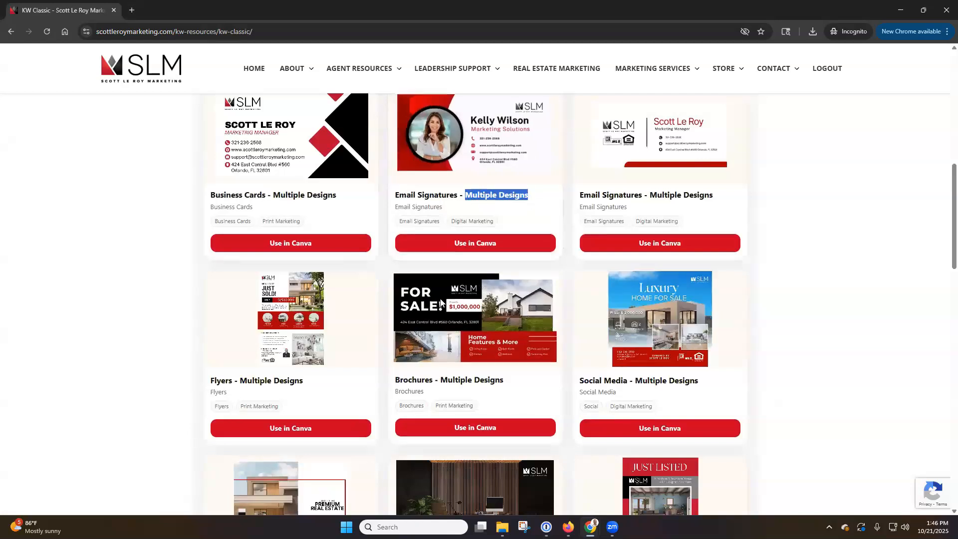
pyautogui.click(287, 427)
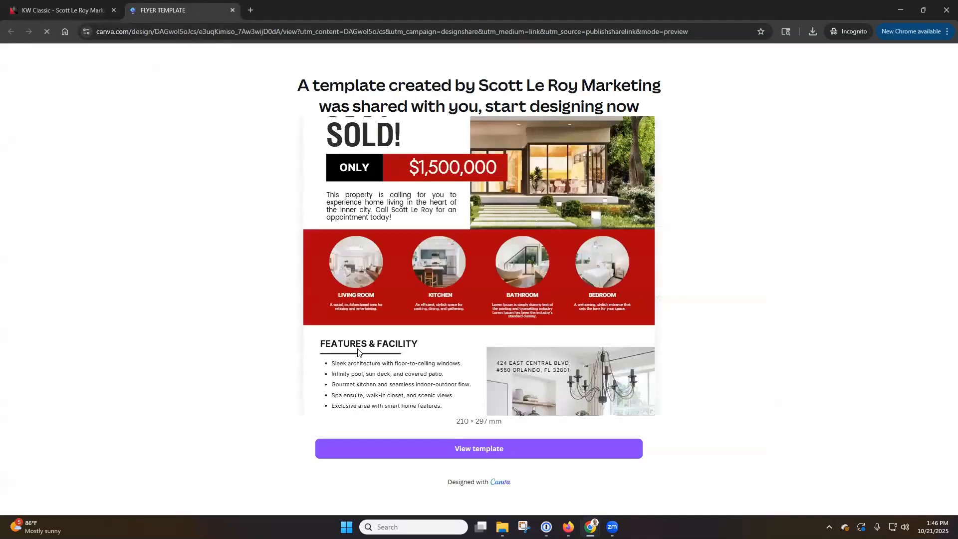
# Step: Use the shared flyer template and open 'Copy of FLYER TEMPLATE' in the Canva editor
pyautogui.click(517, 455)
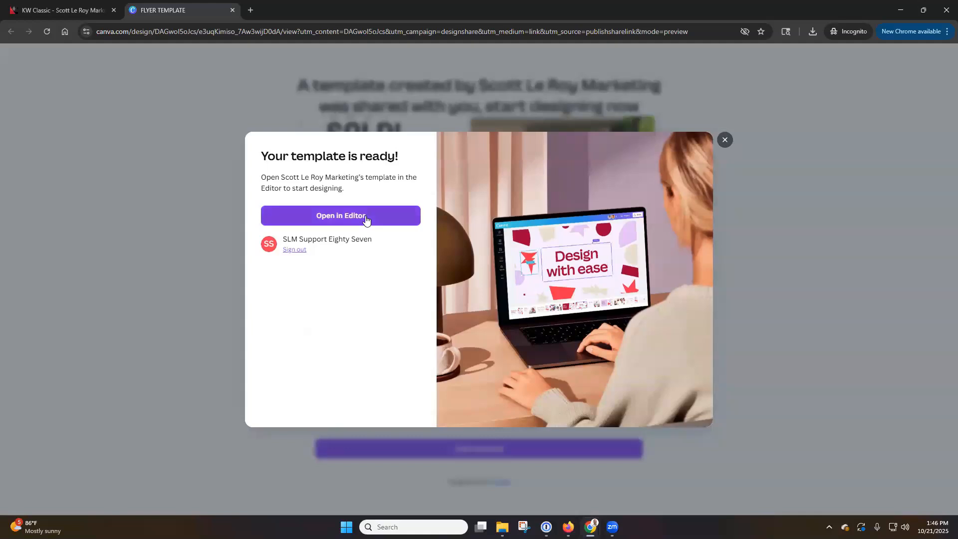
pyautogui.click(366, 220)
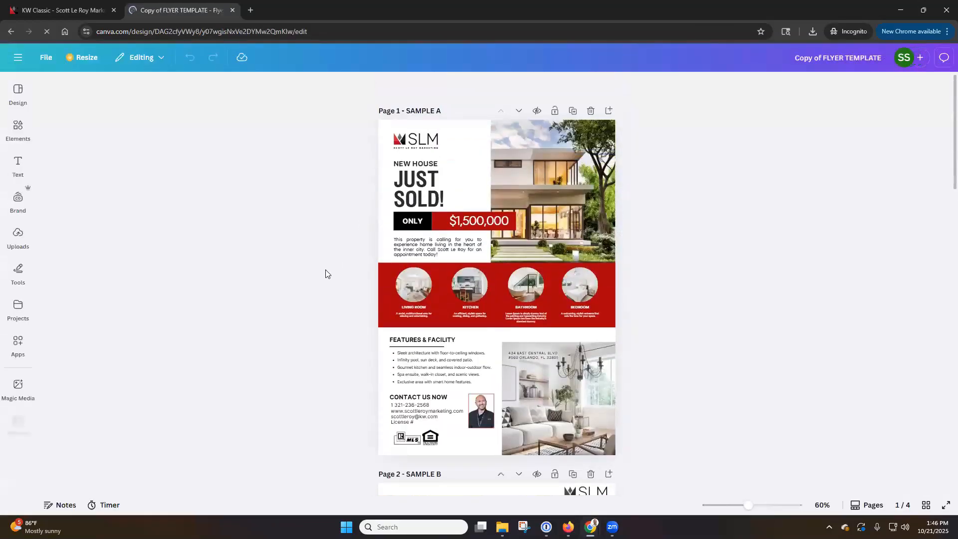
pyautogui.scroll(-5, 326, 273)
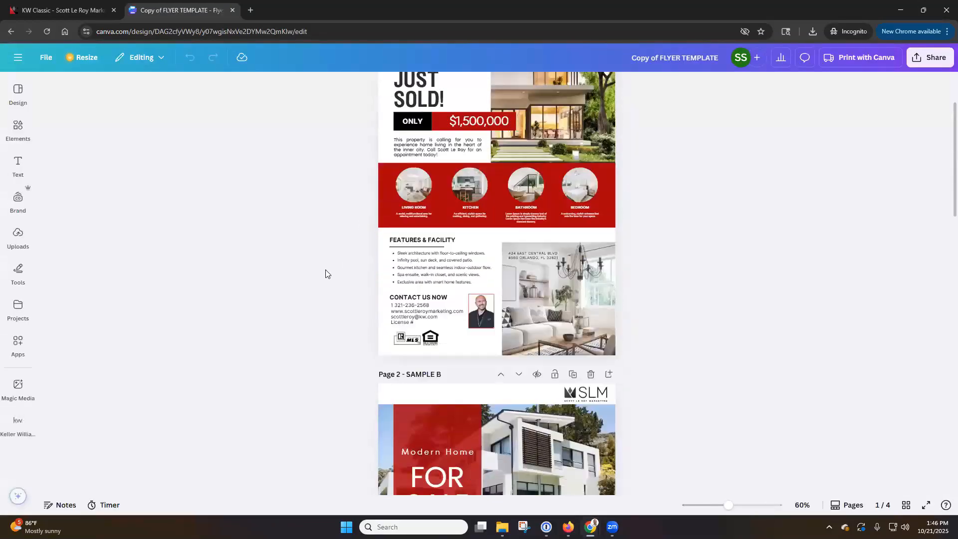
pyautogui.scroll(-6, 326, 274)
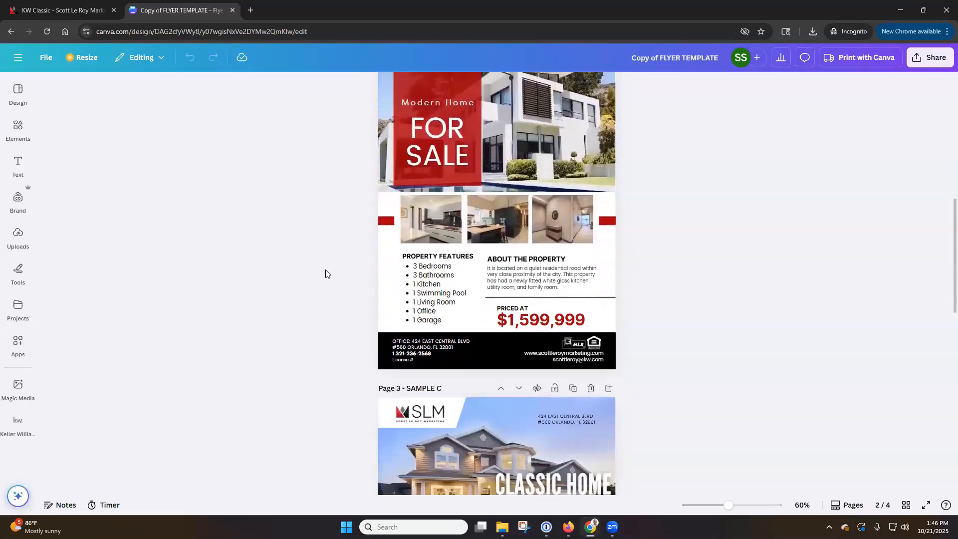
pyautogui.scroll(-3, 326, 274)
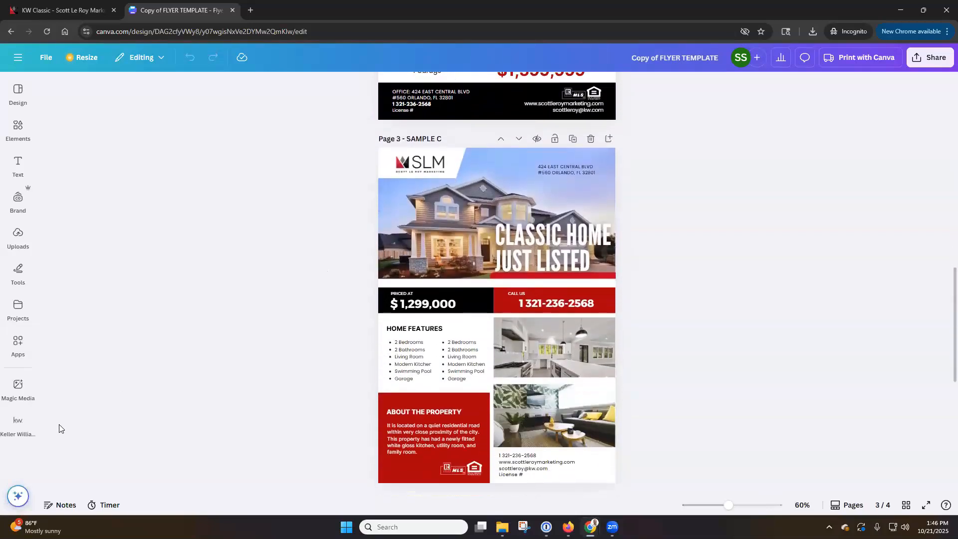
pyautogui.click(18, 427)
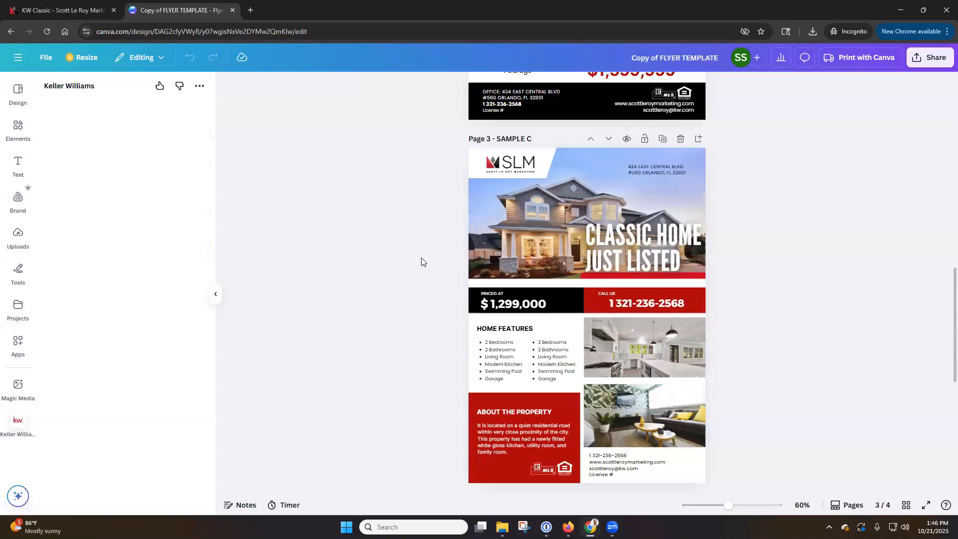
pyautogui.scroll(8, 421, 257)
pyautogui.scroll(6, 422, 258)
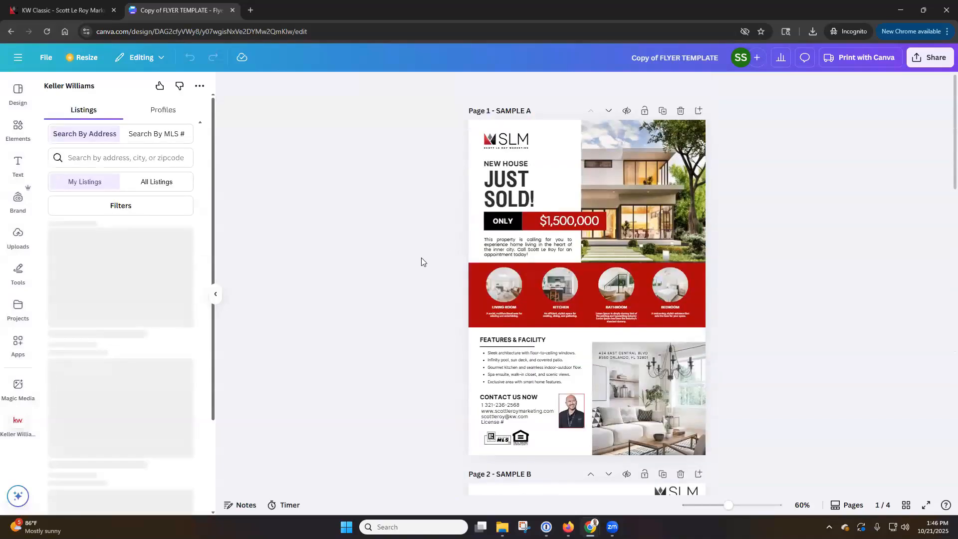
pyautogui.click(149, 183)
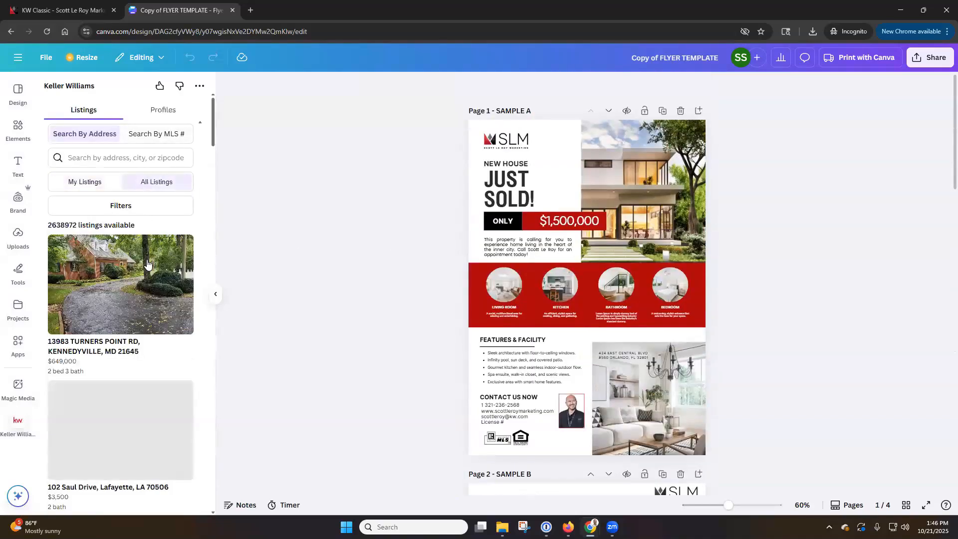
pyautogui.scroll(-3, 147, 262)
pyautogui.scroll(-3, 148, 265)
pyautogui.click(143, 324)
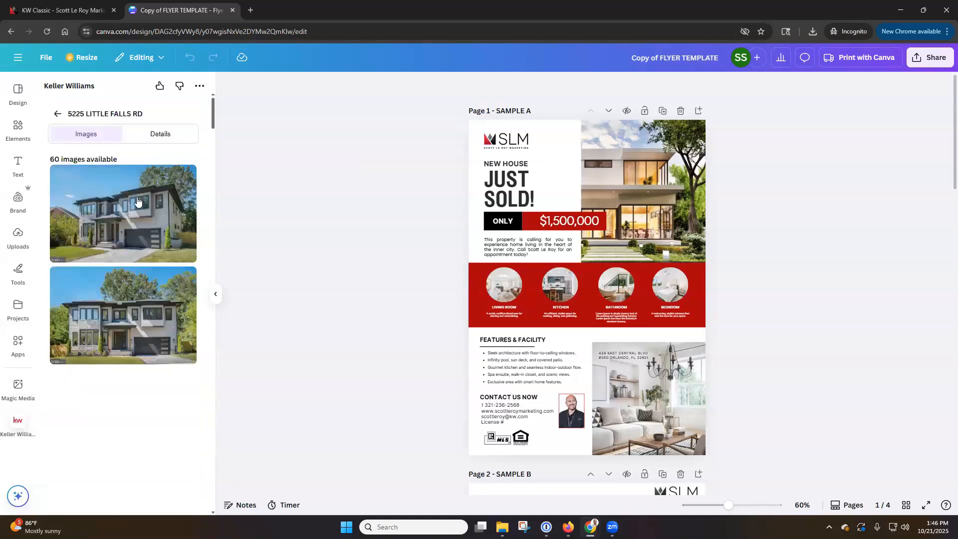
pyautogui.moveTo(149, 216); pyautogui.dragTo(603, 171)
pyautogui.doubleClick(660, 196)
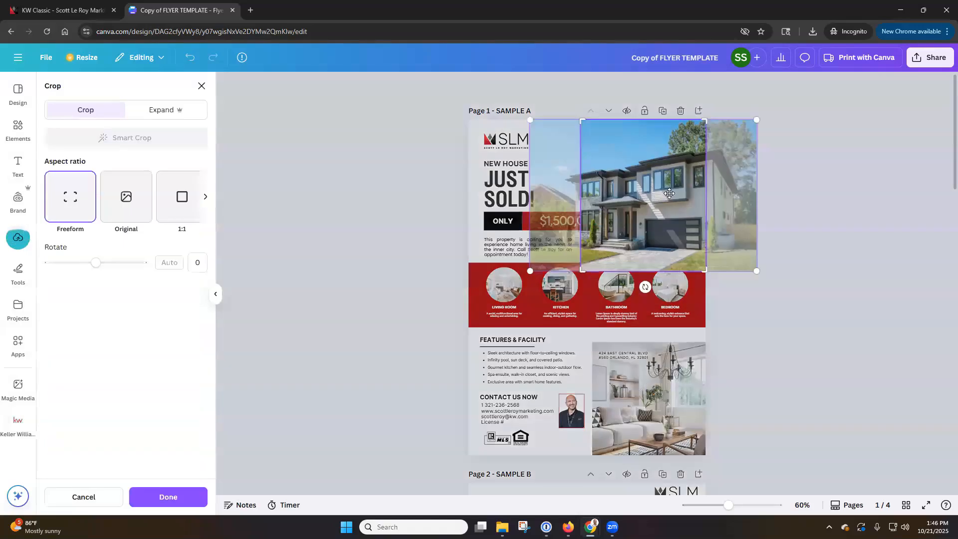
pyautogui.moveTo(660, 196); pyautogui.dragTo(650, 193)
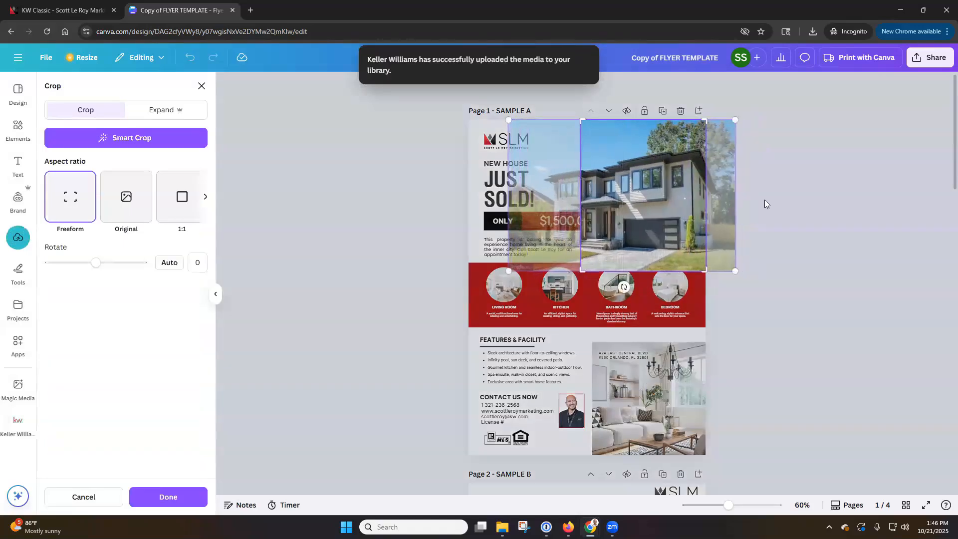
pyautogui.click(765, 199)
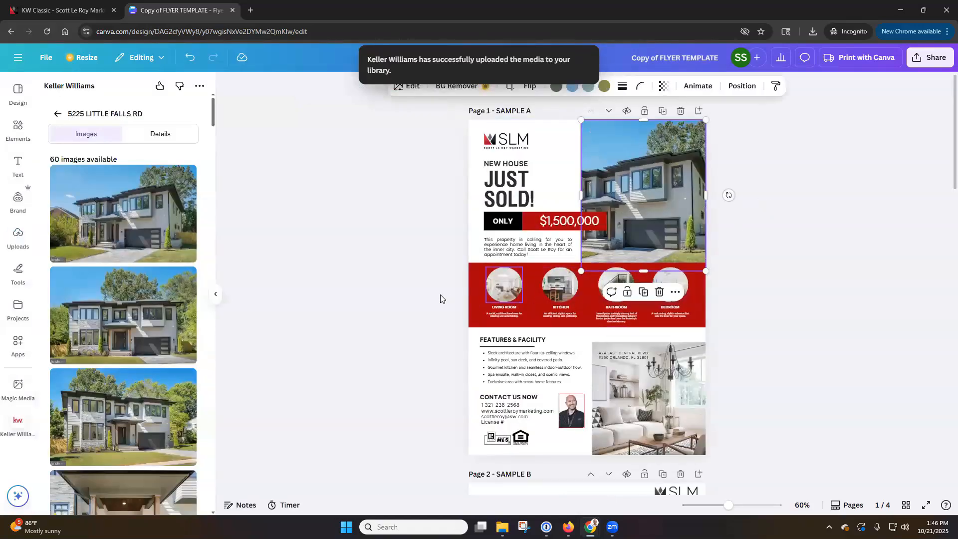
# Step: Fill the Living Room, Kitchen and Bathroom circles with the hallway, staircase and living-room photos
pyautogui.scroll(-2, 184, 319)
pyautogui.scroll(-3, 185, 318)
pyautogui.moveTo(184, 280); pyautogui.dragTo(499, 289)
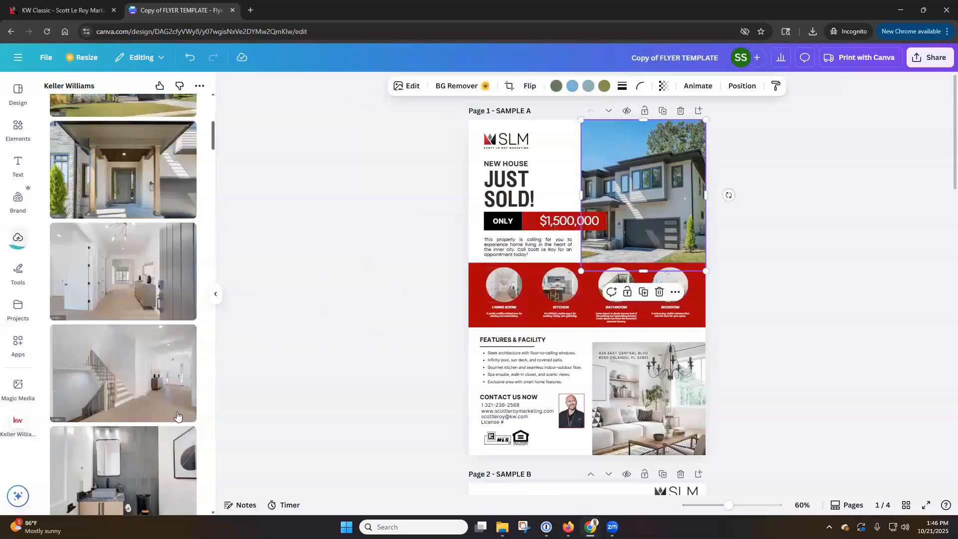
pyautogui.moveTo(124, 374); pyautogui.dragTo(565, 282)
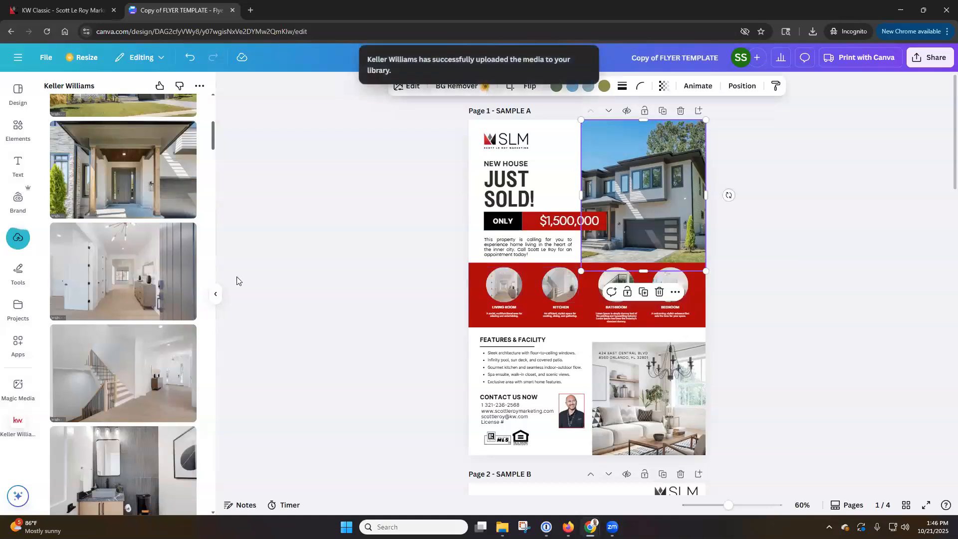
pyautogui.scroll(-3, 235, 280)
pyautogui.scroll(-4, 125, 301)
pyautogui.moveTo(125, 301); pyautogui.dragTo(613, 128)
pyautogui.scroll(5, 764, 205)
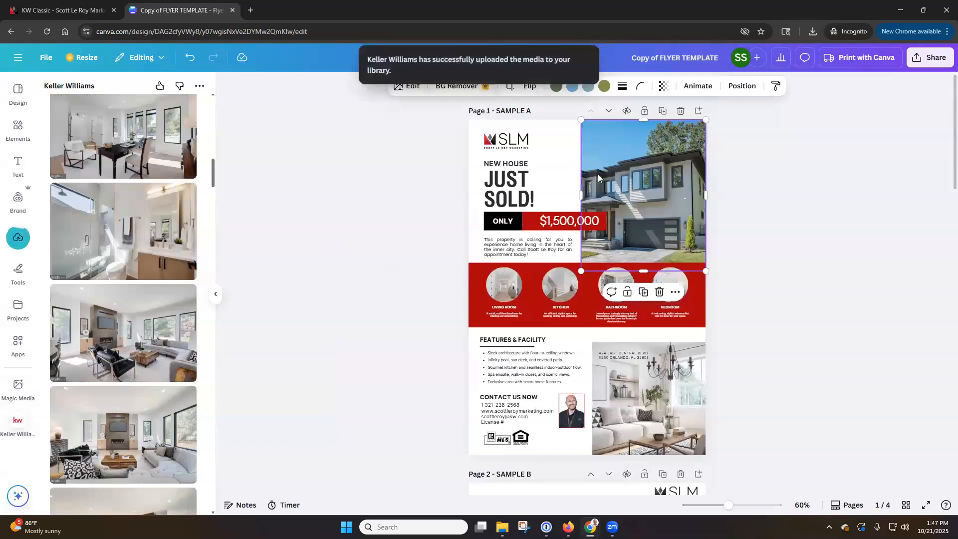
pyautogui.click(19, 58)
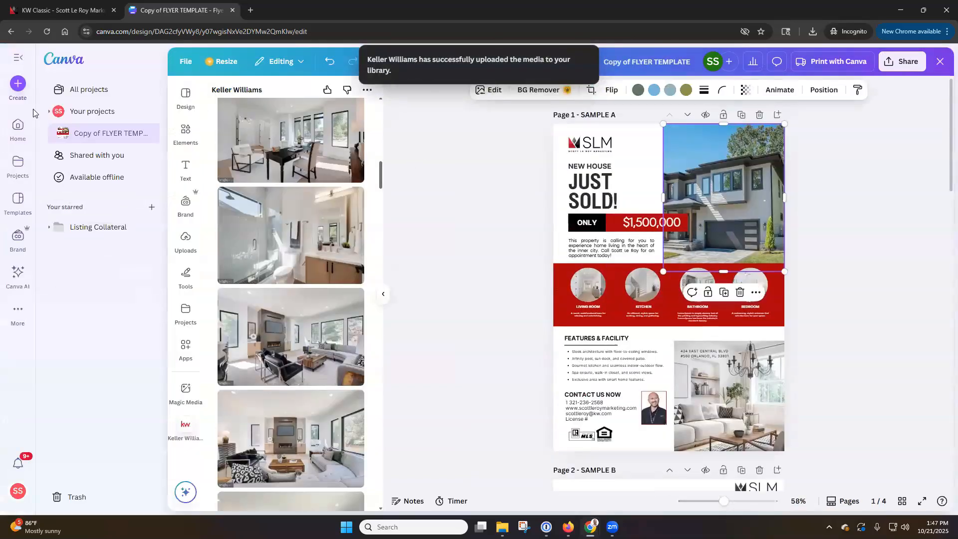
# Step: Go to Canva Home, then All projects, and close the Canva tab
pyautogui.click(17, 127)
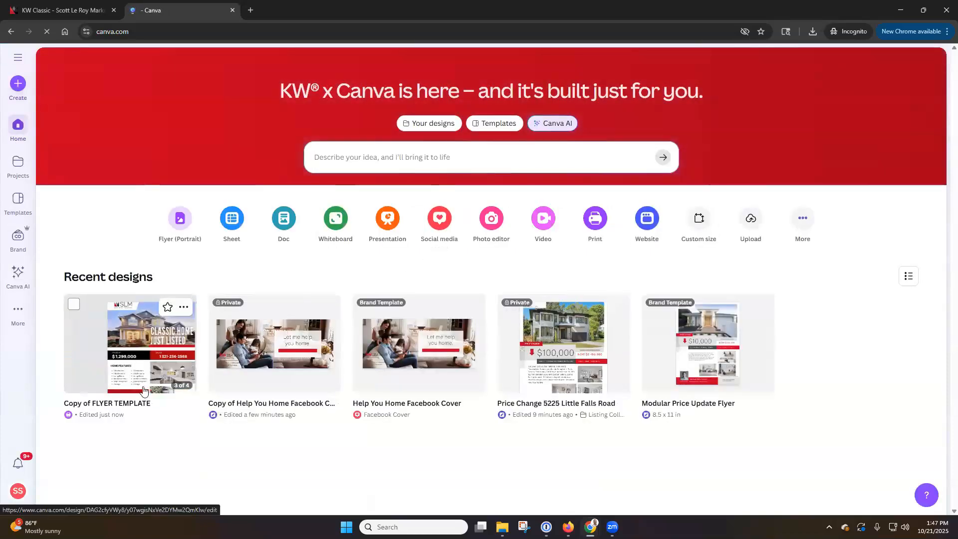
pyautogui.click(22, 173)
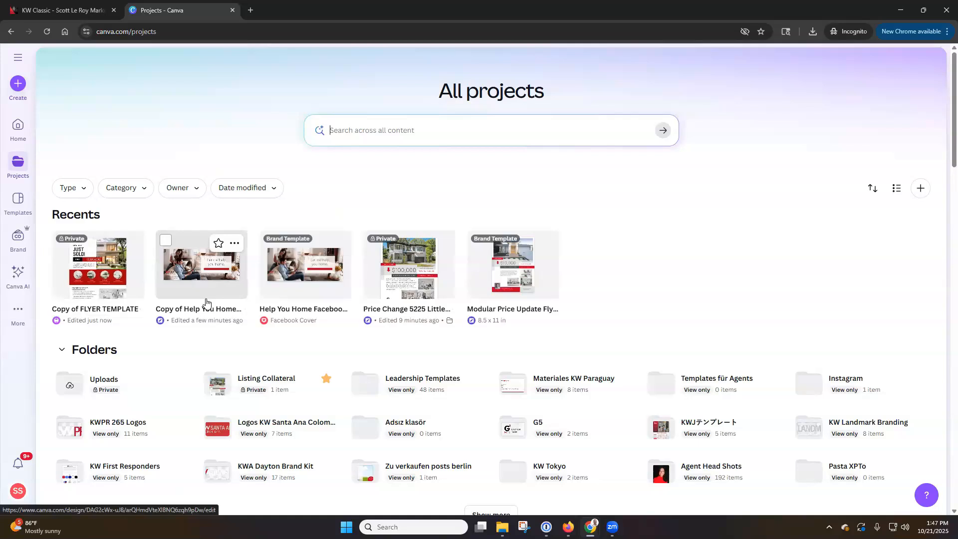
pyautogui.click(233, 10)
# Step: Start the Agent Concierge form, then go to the SLM Templates page via Marketing Support
pyautogui.scroll(1, 694, 408)
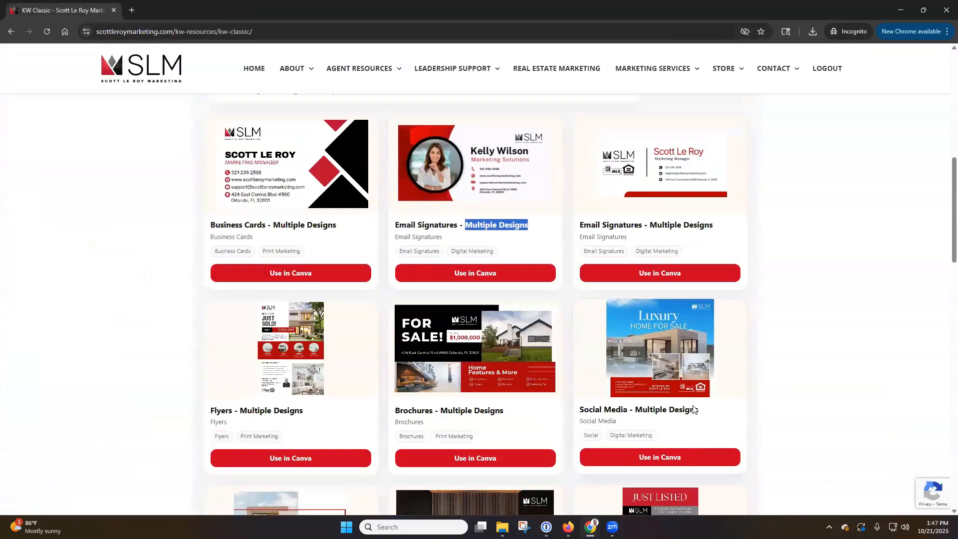
pyautogui.scroll(10, 693, 409)
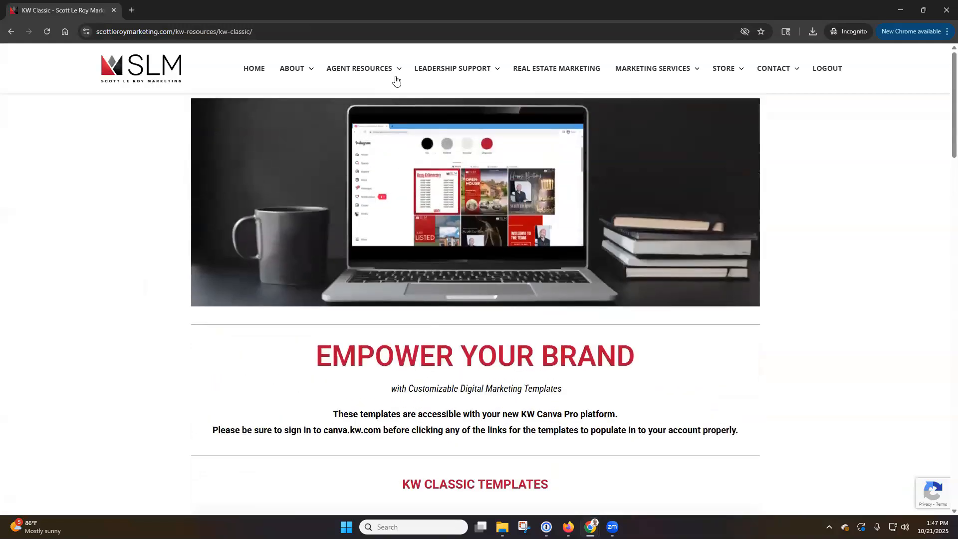
pyautogui.moveTo(396, 80)
pyautogui.moveTo(391, 208)
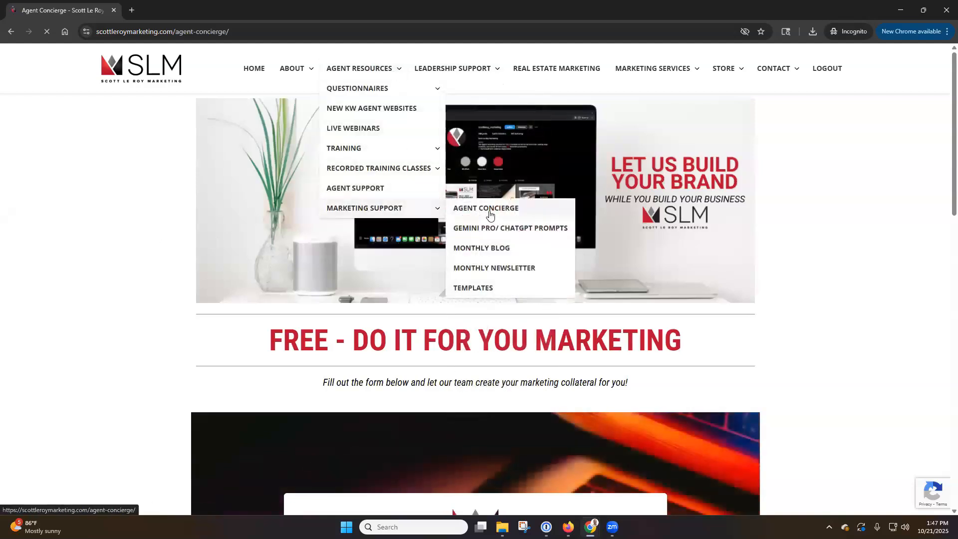
pyautogui.scroll(-1, 142, 244)
pyautogui.scroll(-4, 142, 245)
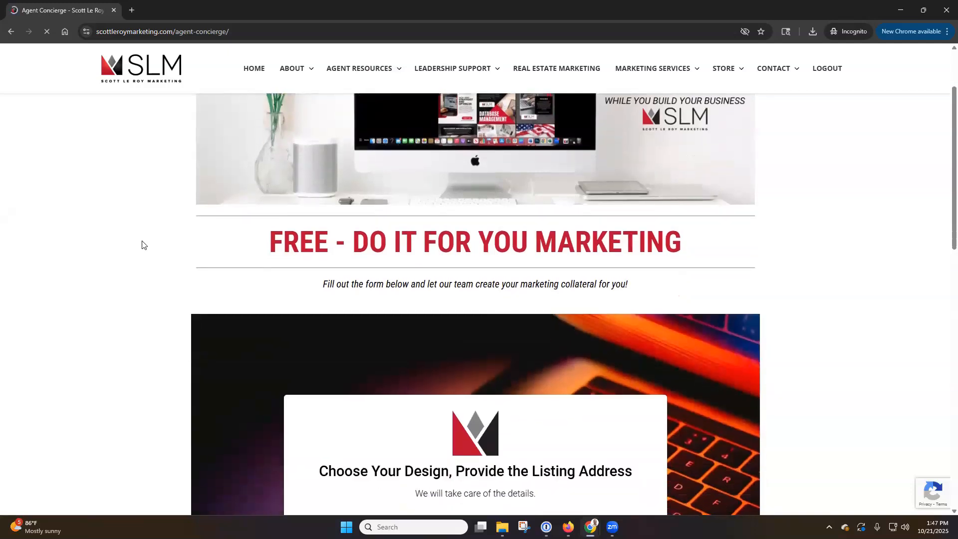
pyautogui.scroll(5, 682, 388)
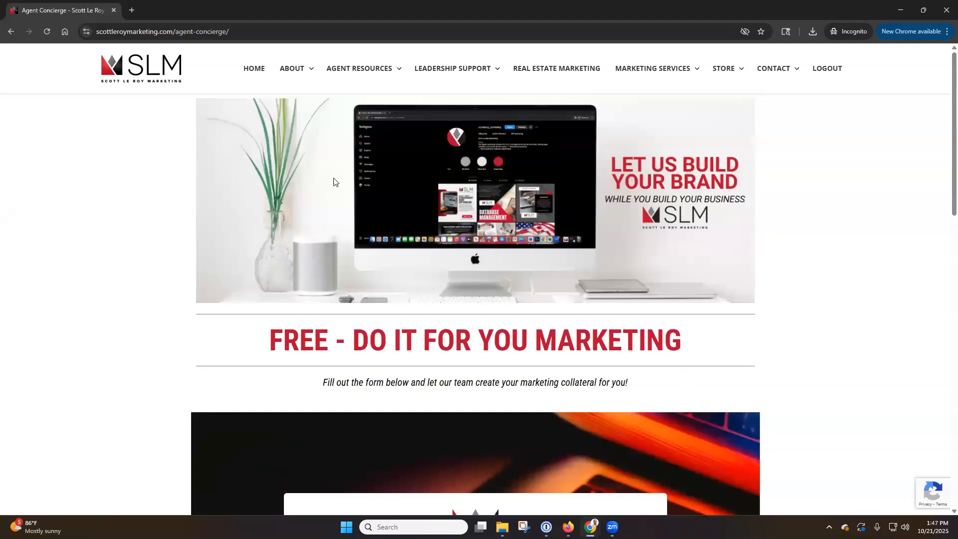
pyautogui.scroll(-5, 174, 170)
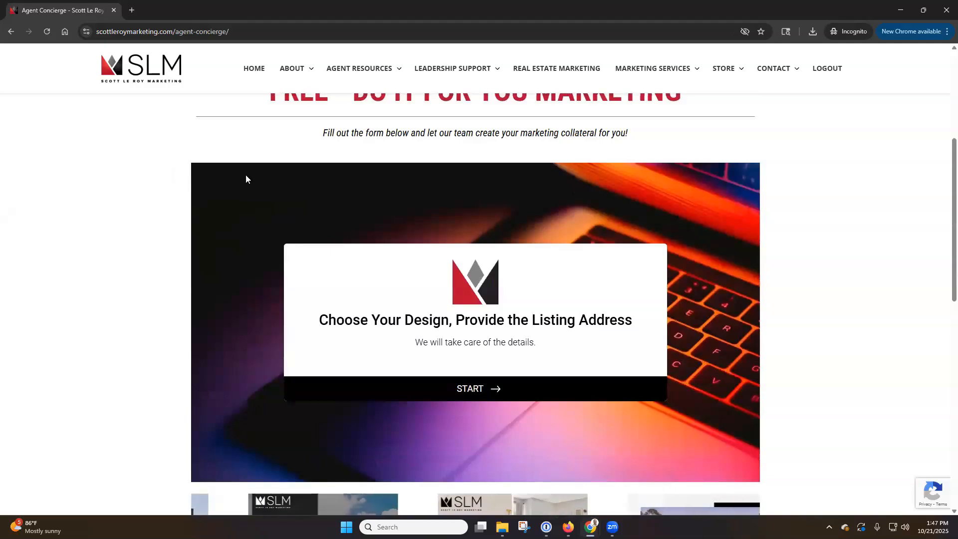
pyautogui.click(501, 389)
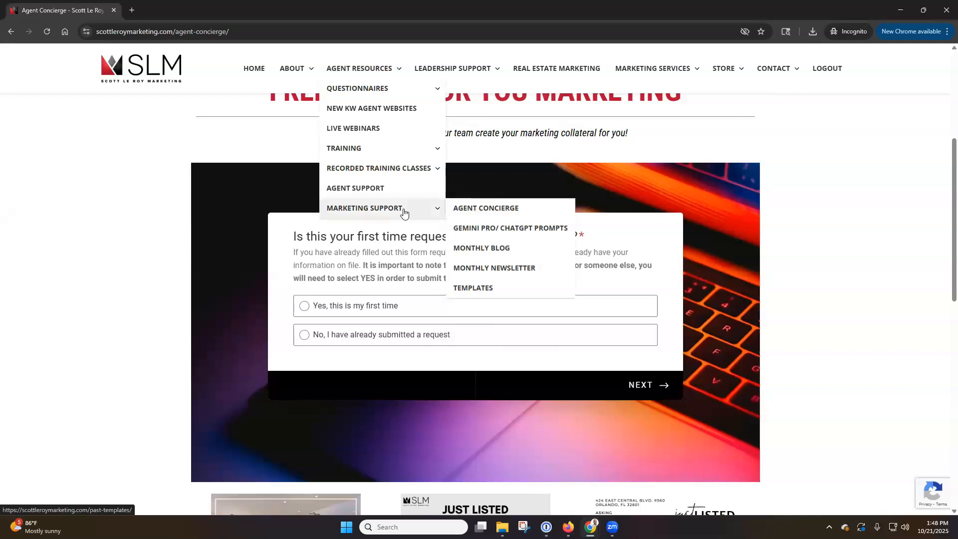
pyautogui.click(490, 295)
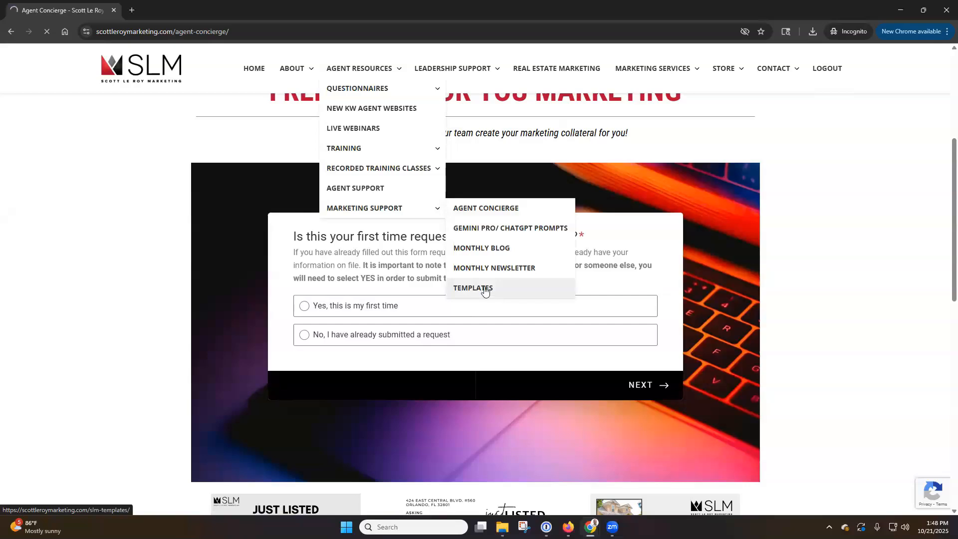
pyautogui.scroll(-3, 495, 278)
# Step: Open the KW Luxury collection and launch its Social template in Canva
pyautogui.scroll(-3, 524, 289)
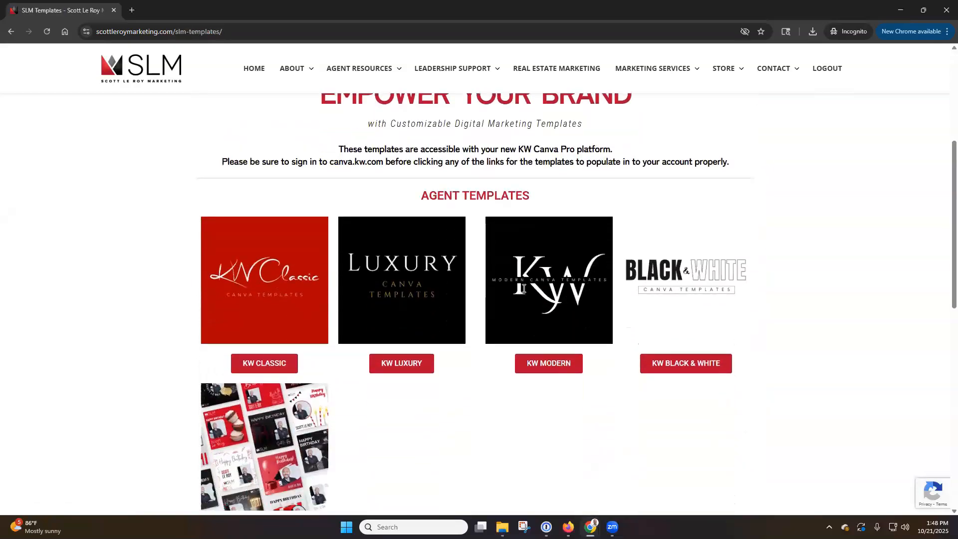
pyautogui.click(442, 266)
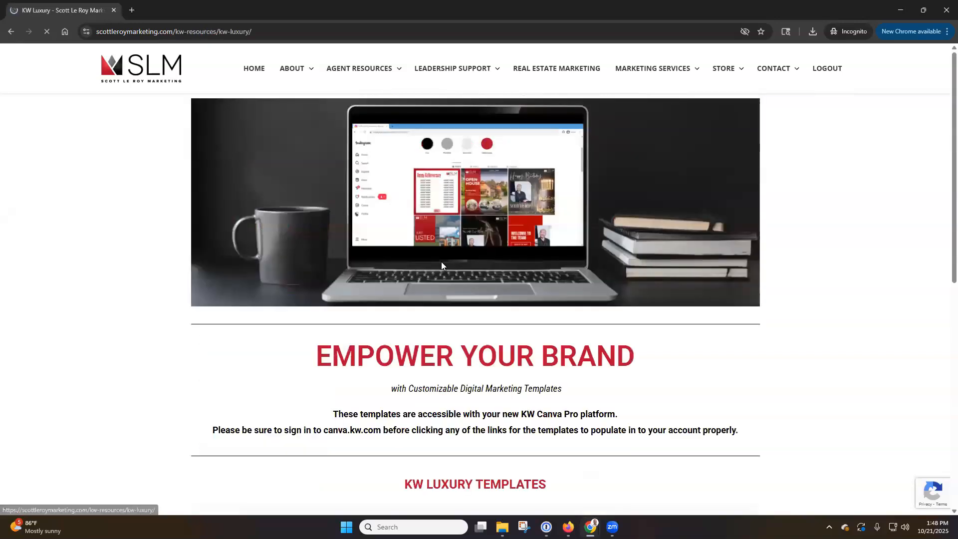
pyautogui.scroll(-4, 392, 259)
pyautogui.scroll(-5, 392, 259)
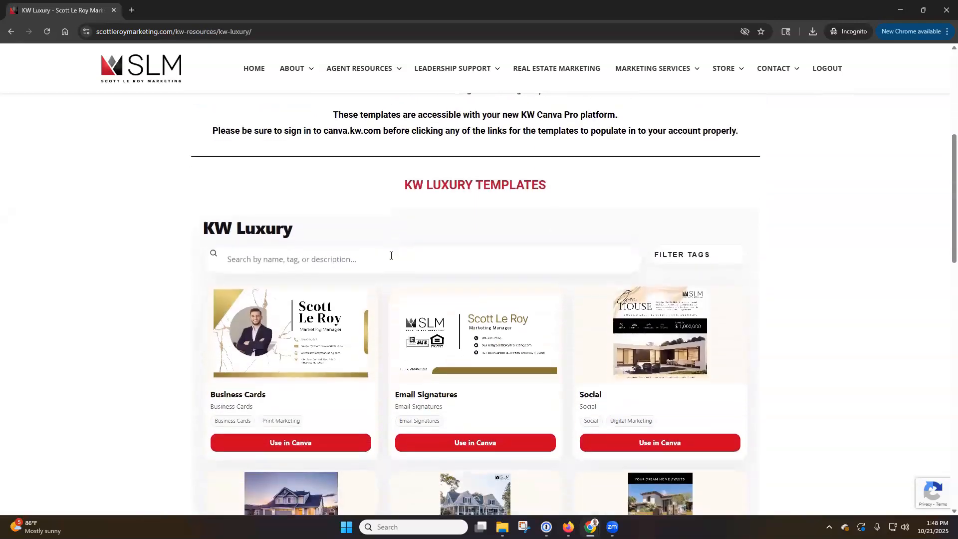
pyautogui.scroll(-2, 414, 258)
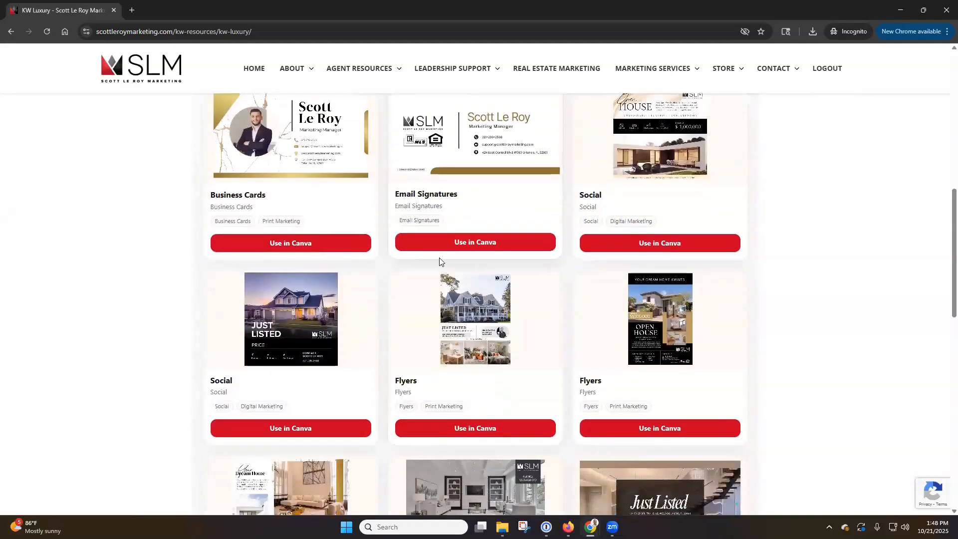
pyautogui.click(648, 245)
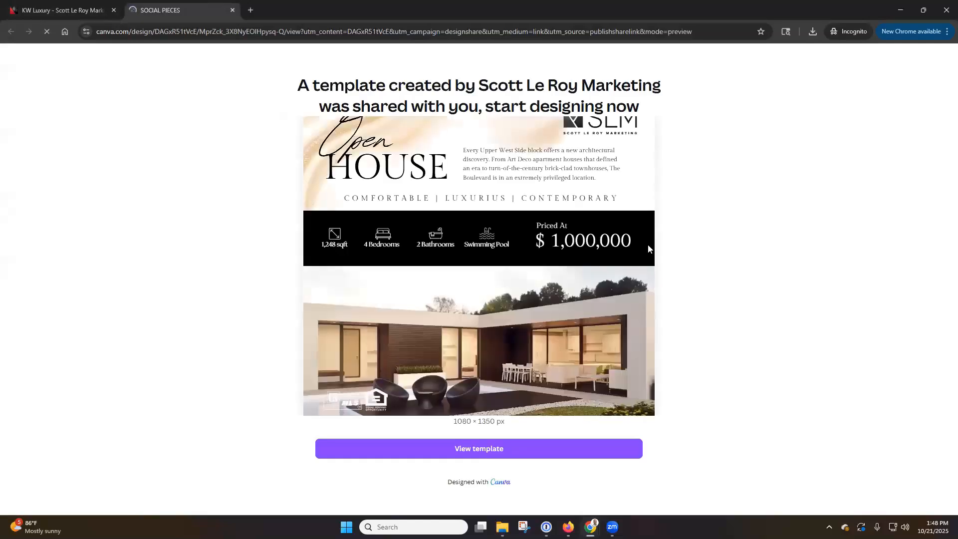
# Step: Reopen the Social template preview and open its editable copy, Copy of SOCIAL PIECES
pyautogui.click(62, 8)
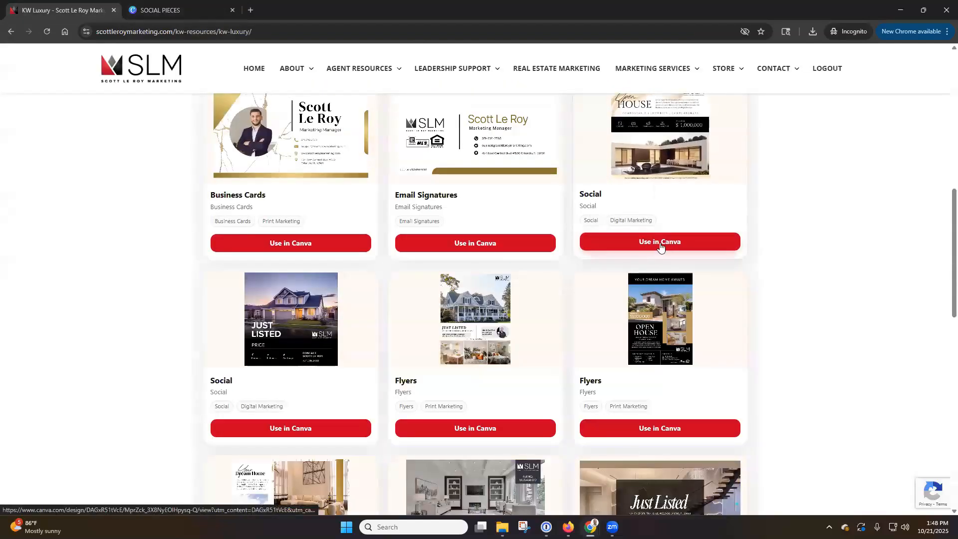
pyautogui.click(663, 248)
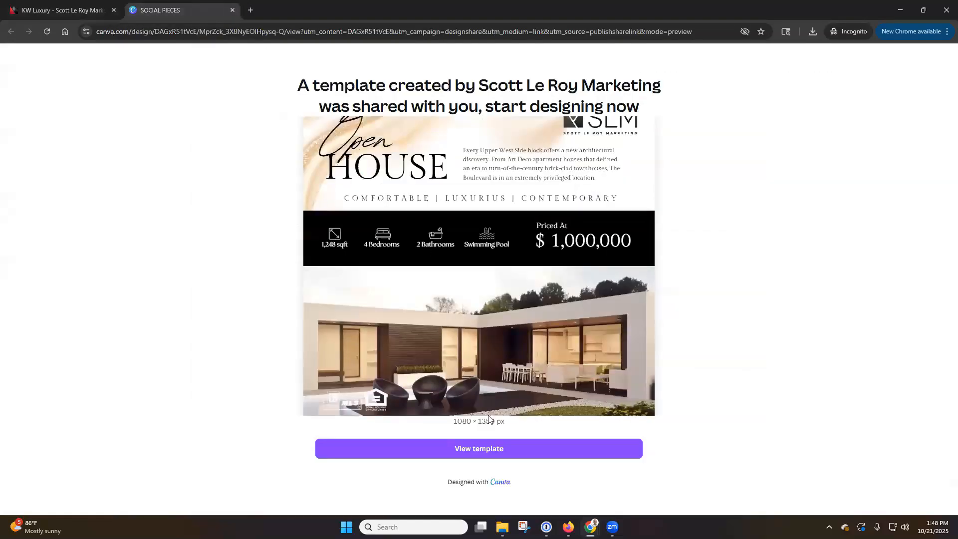
pyautogui.click(505, 451)
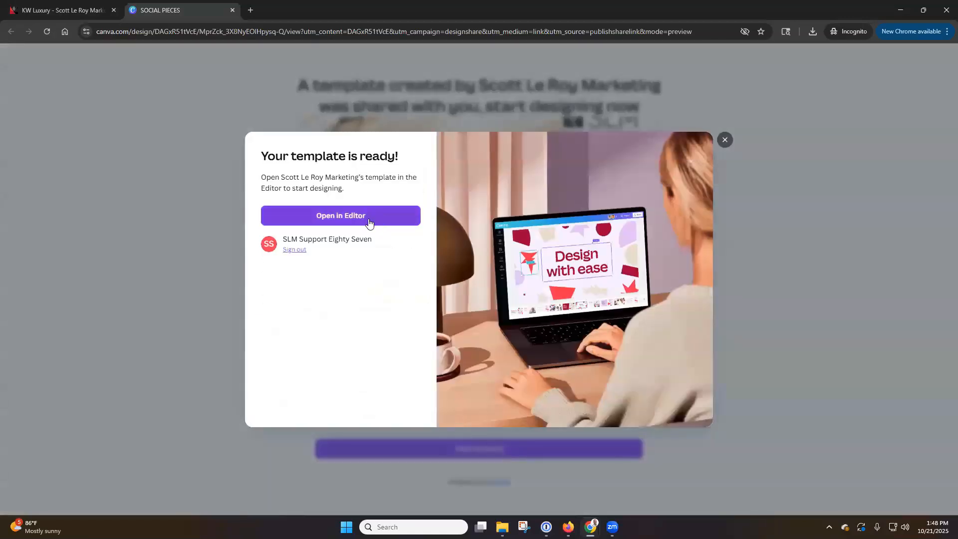
pyautogui.click(370, 222)
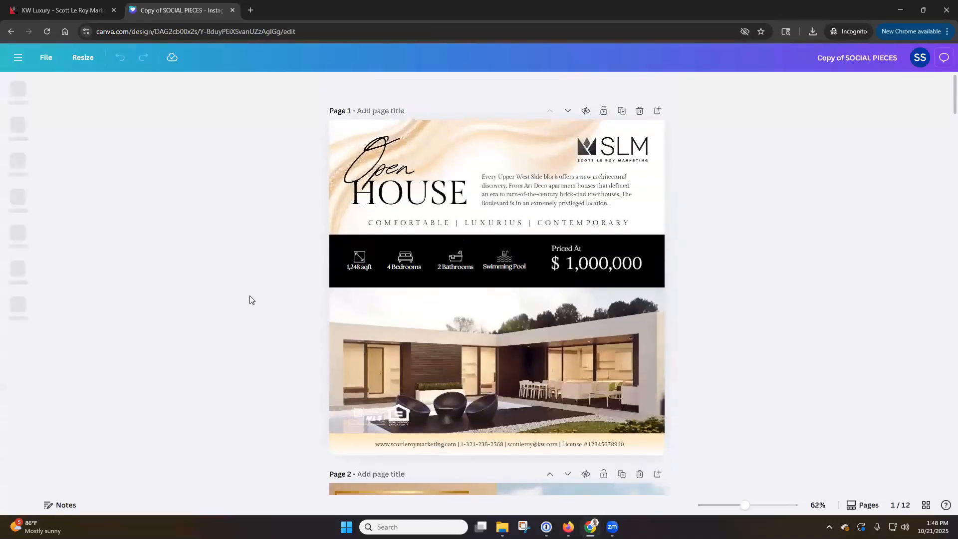
# Step: Review the 12 pages of Copy of SOCIAL PIECES, then close its tab
pyautogui.scroll(-10, 250, 296)
pyautogui.scroll(-14, 250, 296)
pyautogui.scroll(-15, 249, 300)
pyautogui.scroll(-8, 250, 299)
pyautogui.scroll(2, 250, 299)
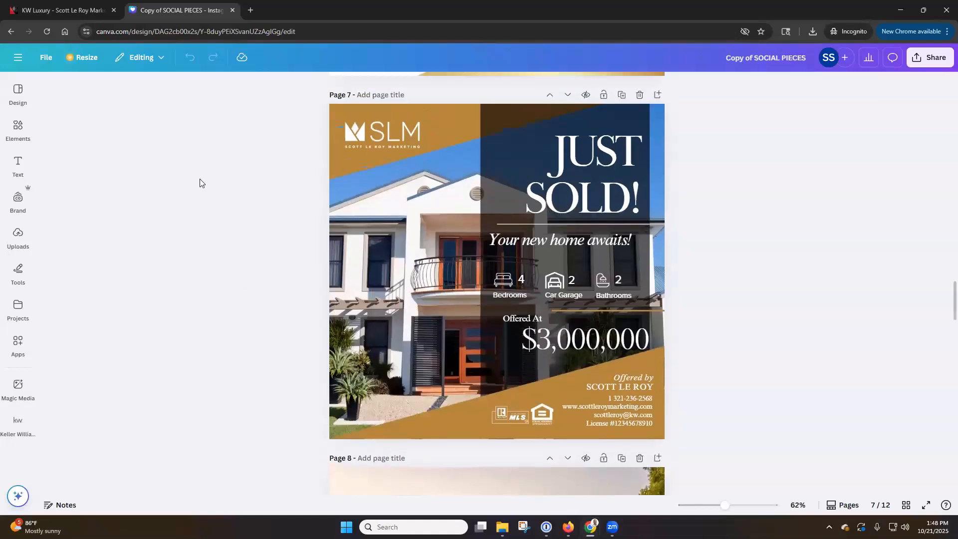
pyautogui.click(233, 10)
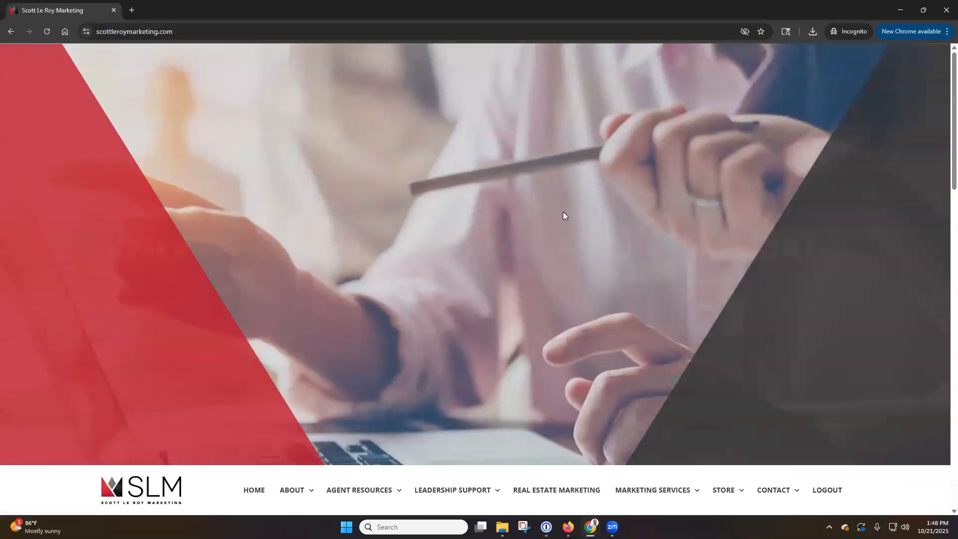
pyautogui.scroll(-3, 601, 217)
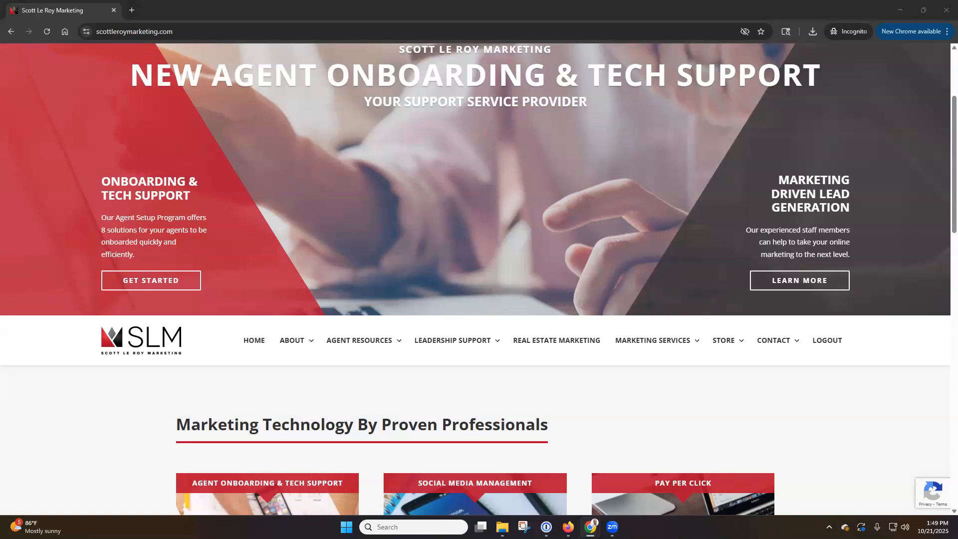
pyautogui.scroll(-2, 749, 388)
pyautogui.moveTo(375, 243)
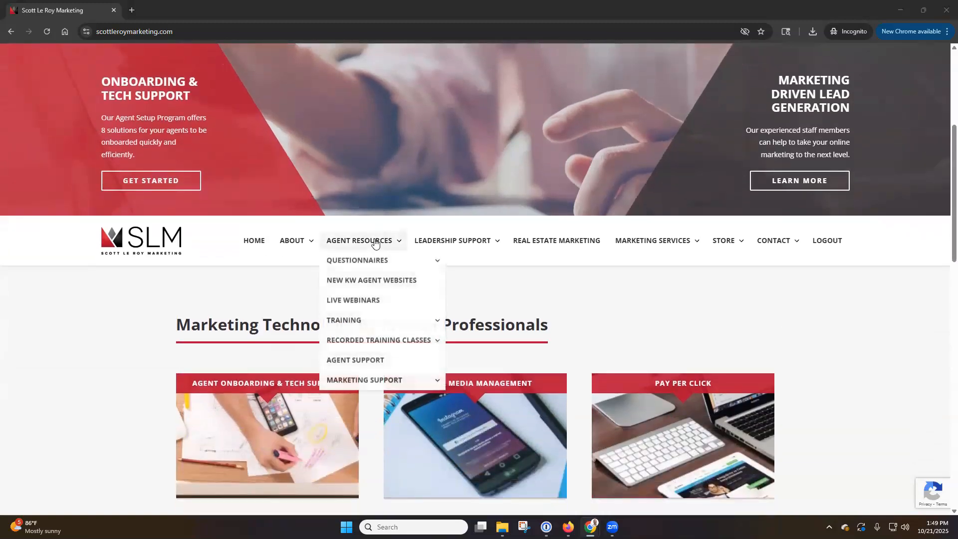
pyautogui.scroll(-2, 374, 243)
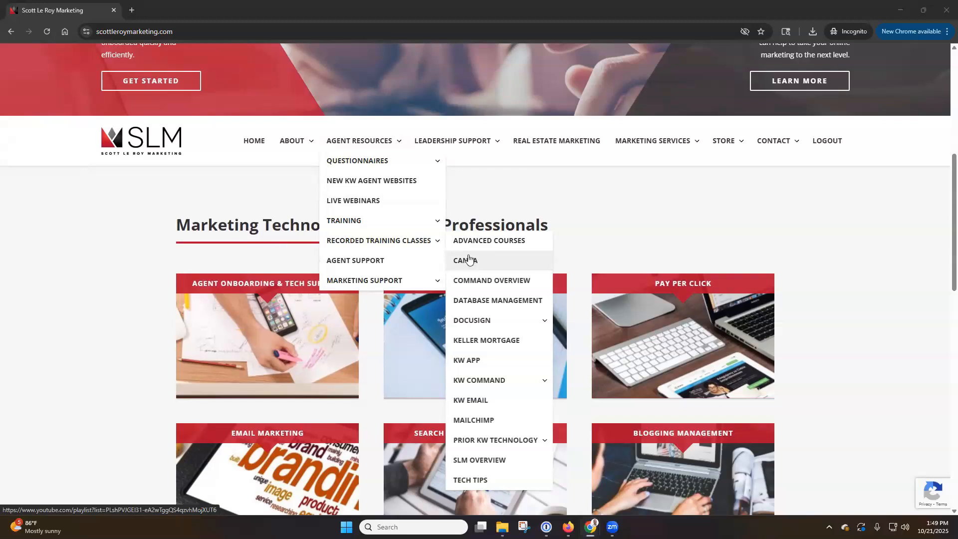
pyautogui.moveTo(378, 170)
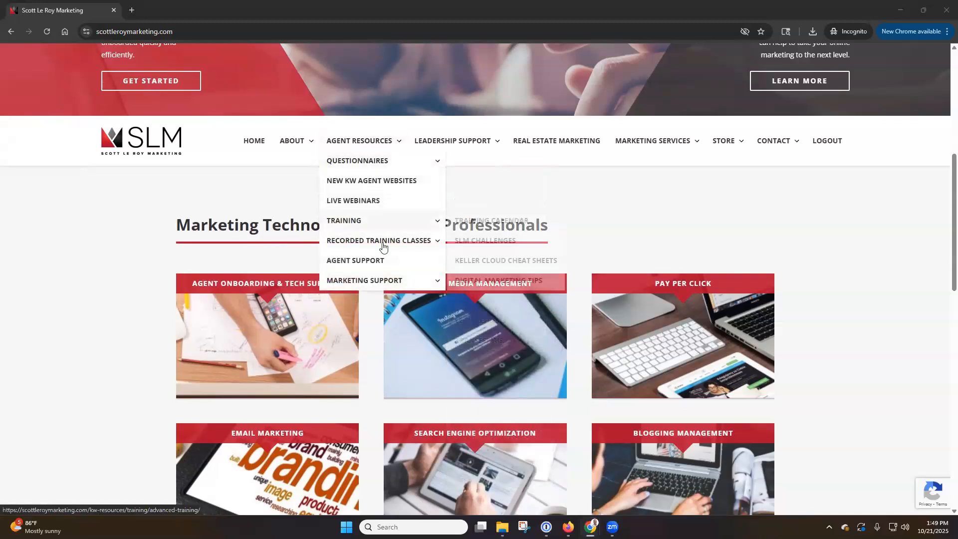
pyautogui.moveTo(385, 281)
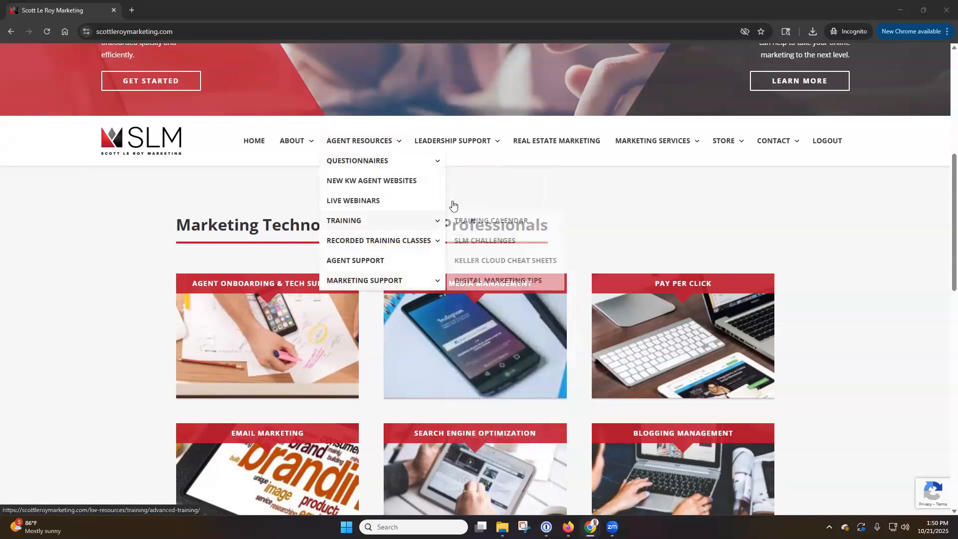
pyautogui.scroll(5, 505, 207)
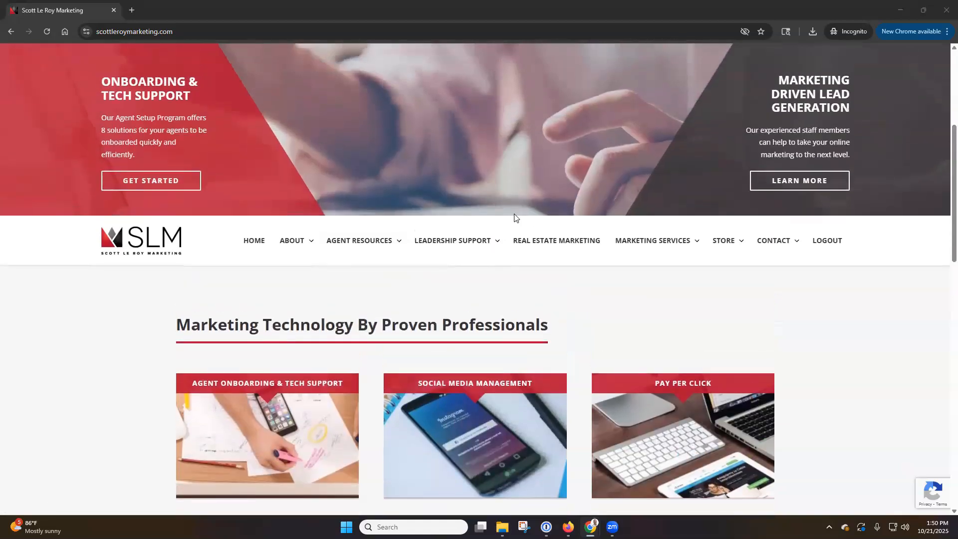
pyautogui.scroll(-1, 522, 225)
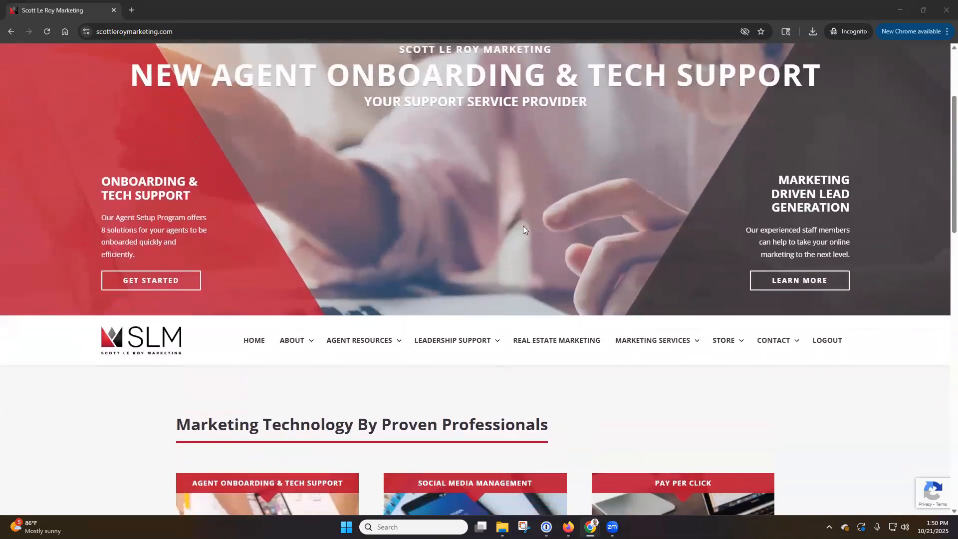